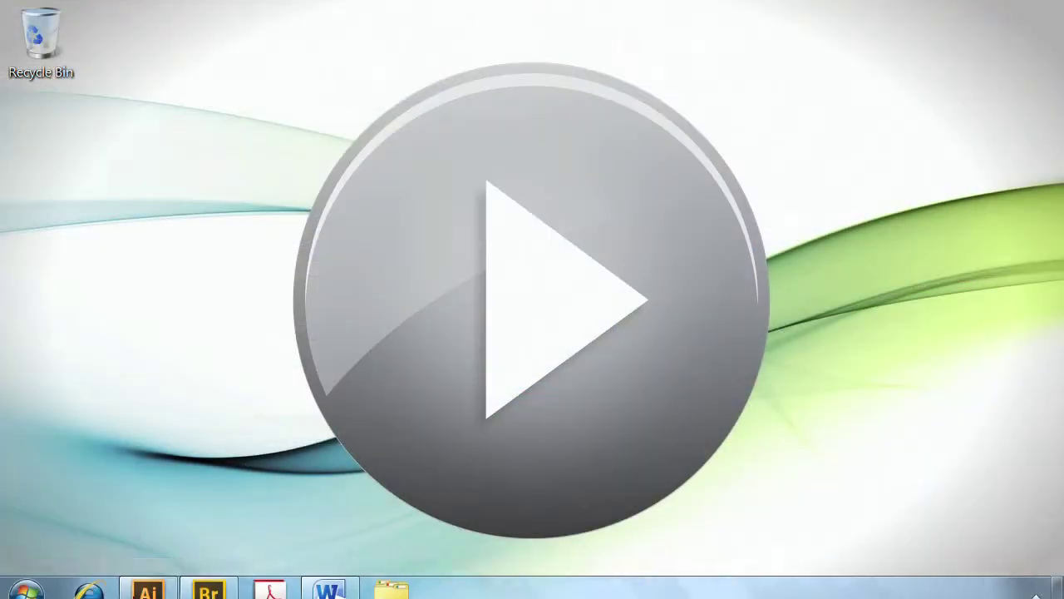
# - Bring Illustrator forward with the book-cover document '1-1 Artboard Layers Cover + Spine.ai'
pyautogui.click(146, 592)
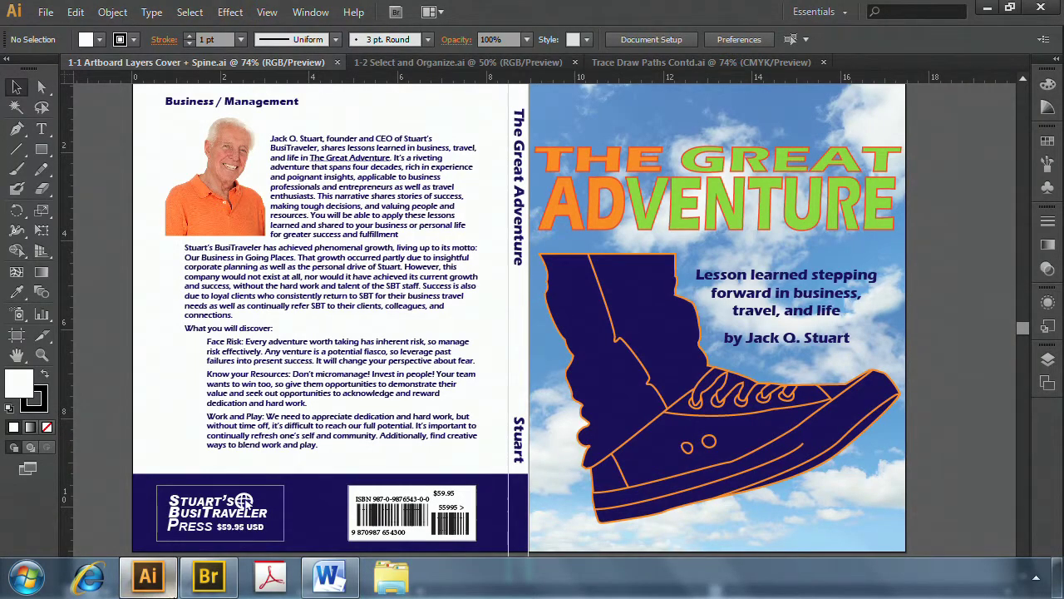
# - Open the Layers panel and collapse the Back Cover and Front Cover layers
pyautogui.click(1047, 359)
pyautogui.moveTo(1025, 397)
pyautogui.mouseDown()
pyautogui.moveTo(1024, 427)
pyautogui.moveTo(1029, 399)
pyautogui.mouseUp()
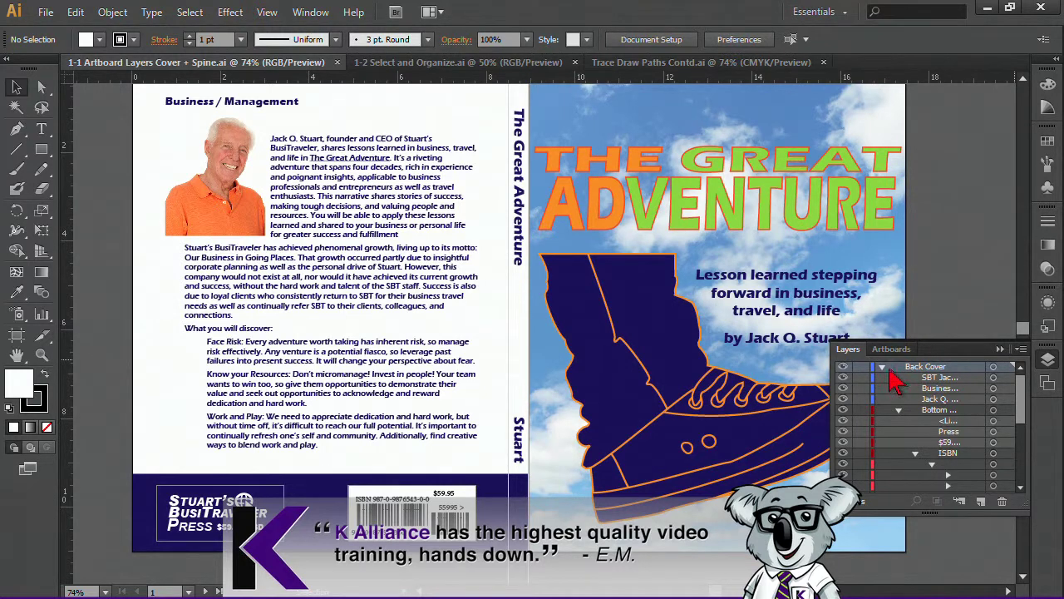
pyautogui.click(882, 368)
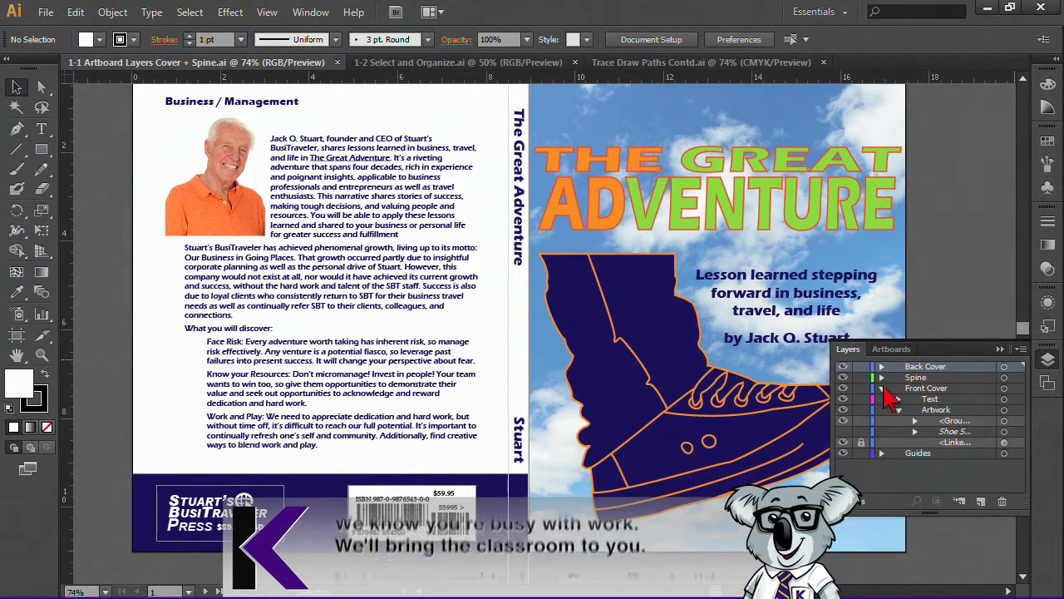
pyautogui.click(883, 388)
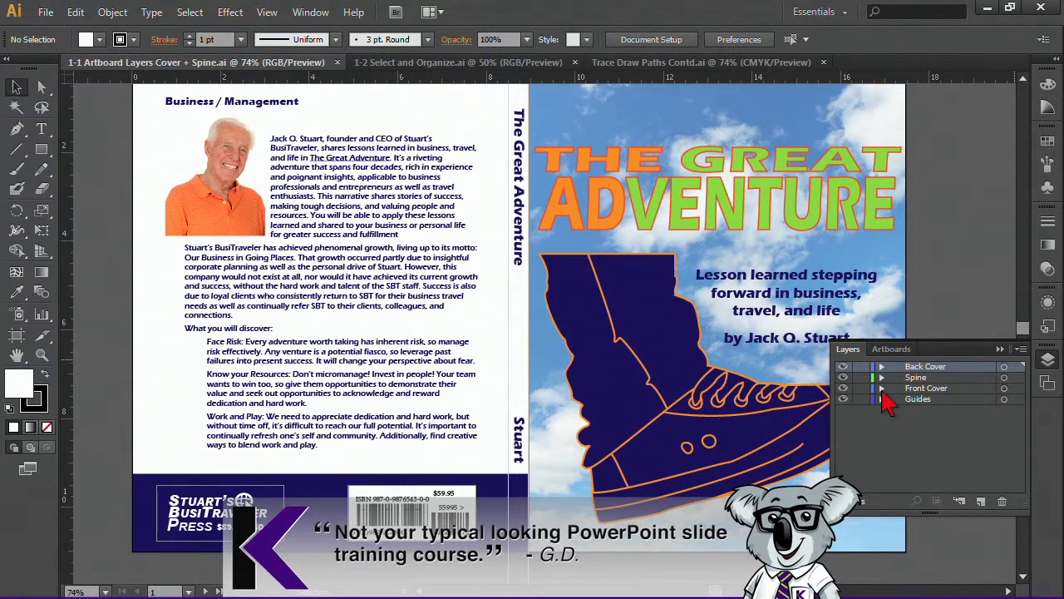
# - Toggle Back Cover and Spine visibility off and on, target all Back Cover artwork, and re-expand it
pyautogui.click(843, 368)
pyautogui.click(844, 368)
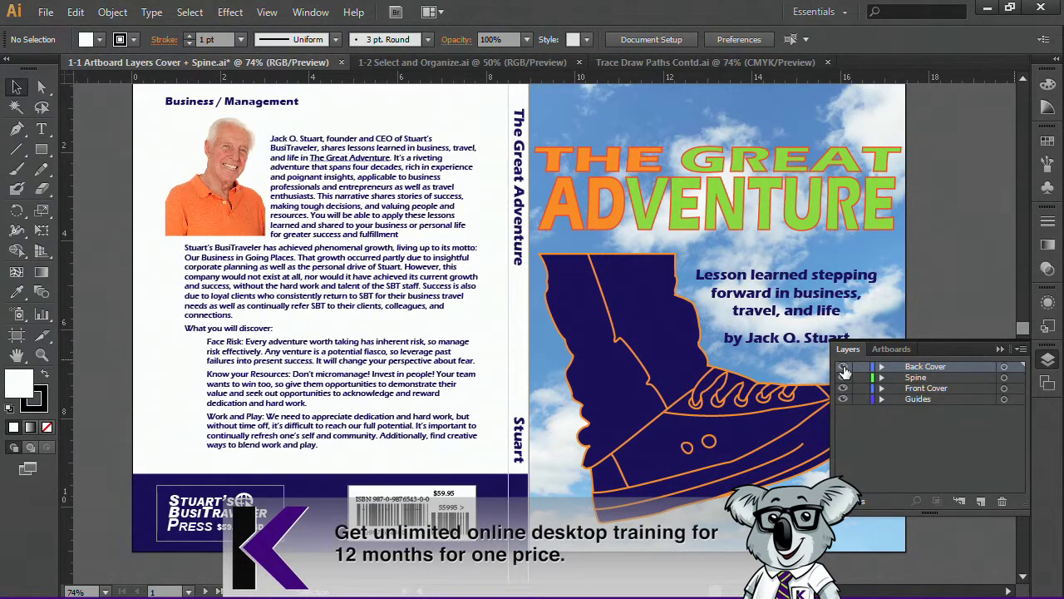
pyautogui.click(843, 379)
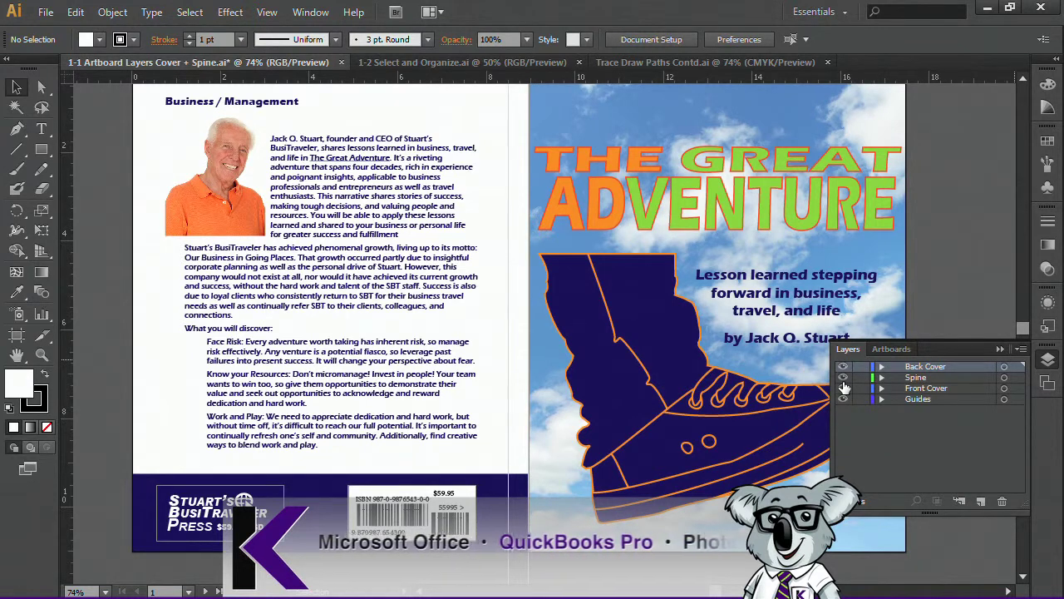
pyautogui.click(844, 377)
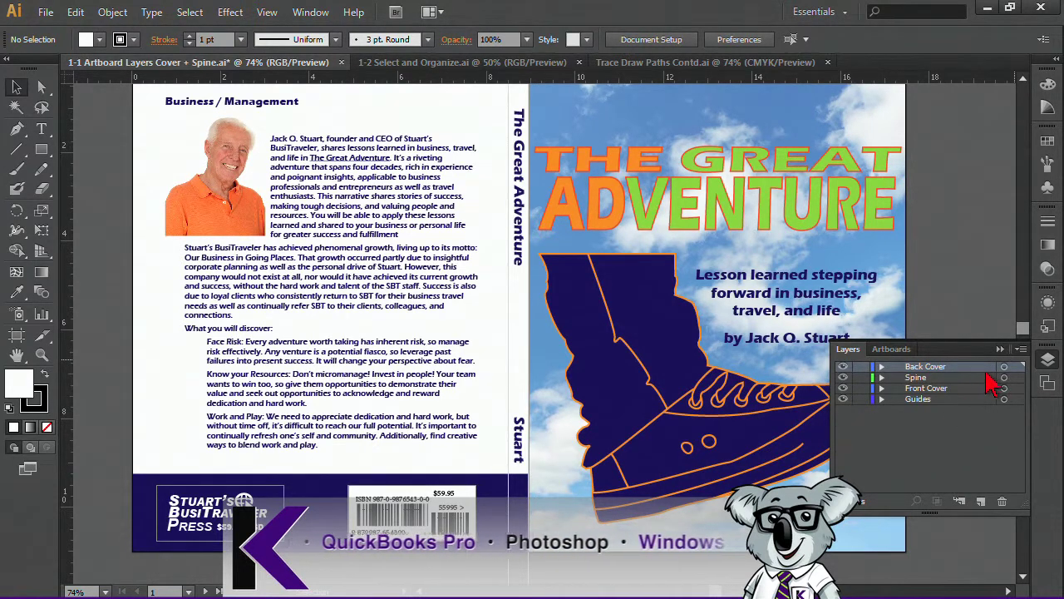
pyautogui.click(1004, 368)
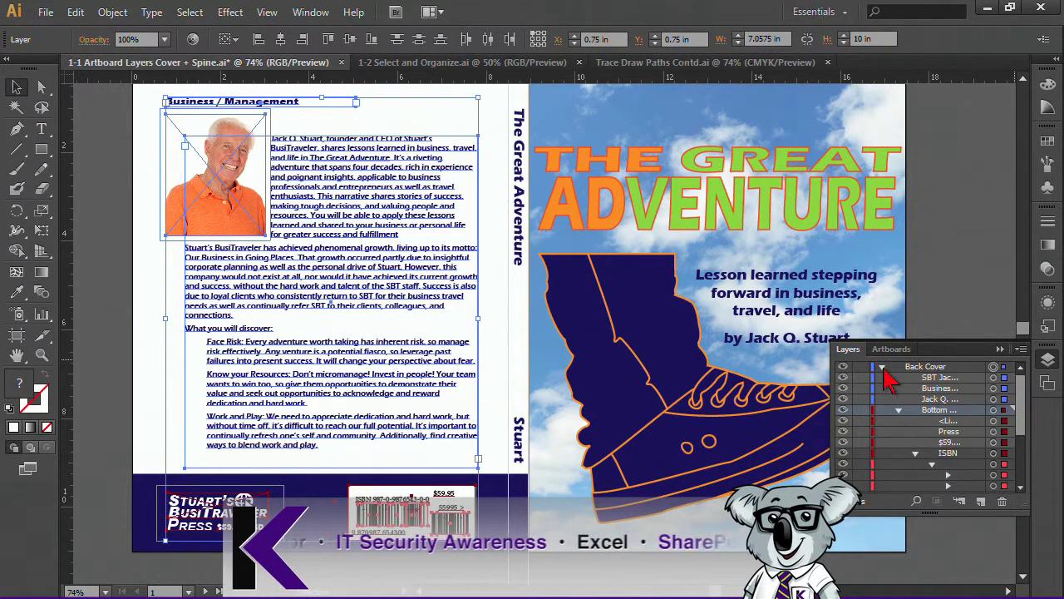
pyautogui.click(882, 367)
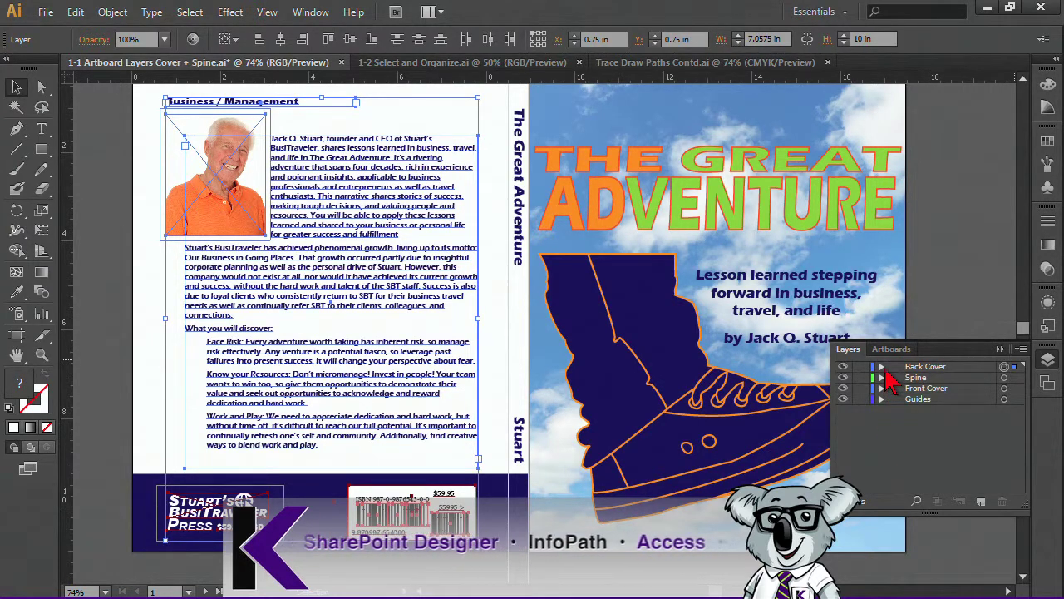
pyautogui.click(881, 368)
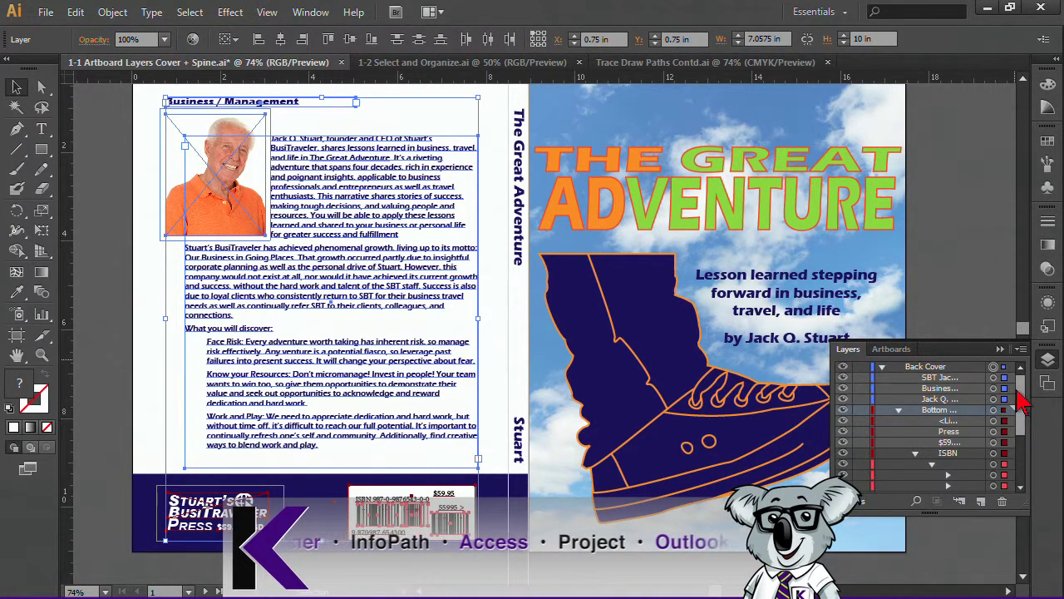
# - Float the Layers panel, reposition it, and enlarge and widen it so full names fit
pyautogui.moveTo(1025, 403)
pyautogui.mouseDown()
pyautogui.moveTo(1026, 424)
pyautogui.moveTo(1036, 391)
pyautogui.mouseUp()
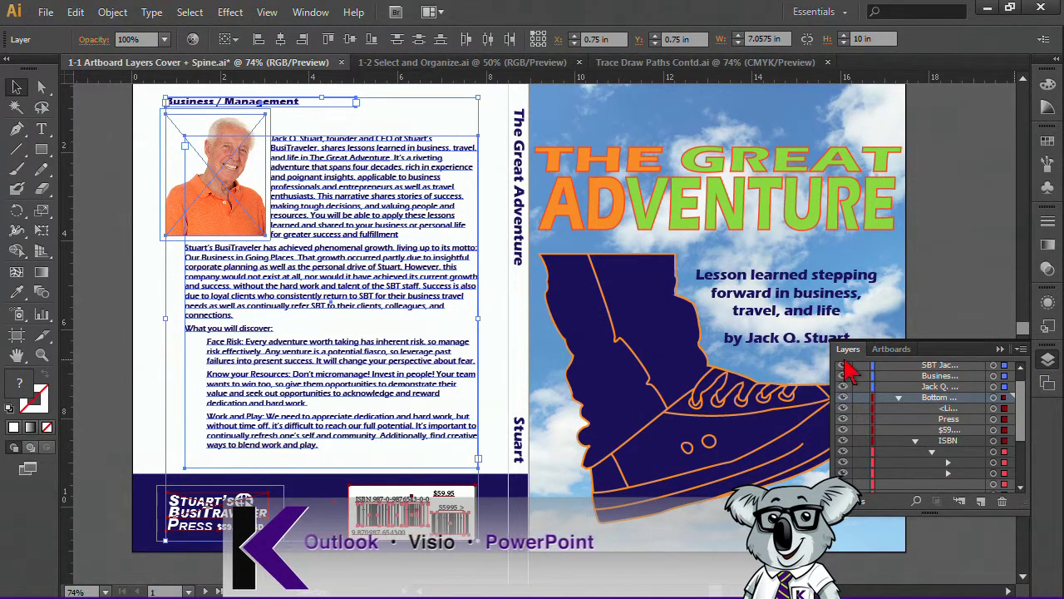
pyautogui.moveTo(854, 358); pyautogui.dragTo(832, 130)
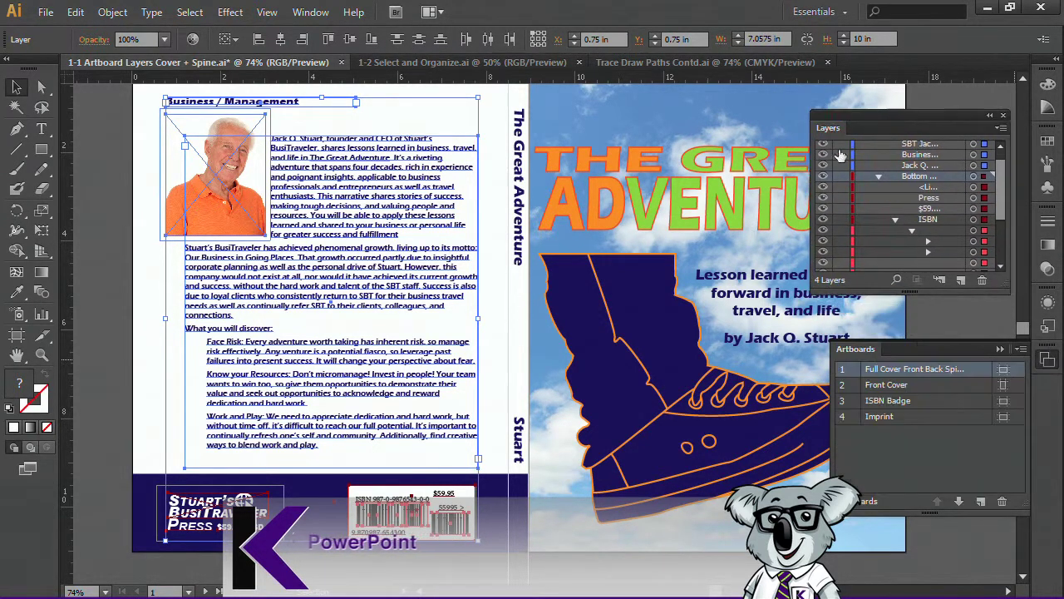
pyautogui.moveTo(1028, 285); pyautogui.dragTo(977, 257)
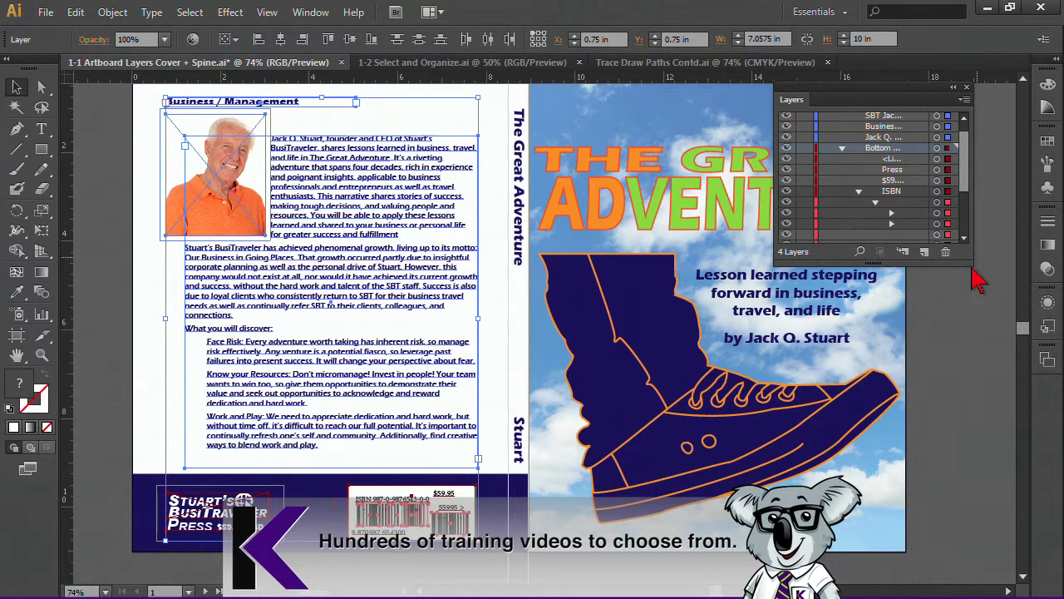
pyautogui.moveTo(973, 266); pyautogui.dragTo(1008, 499)
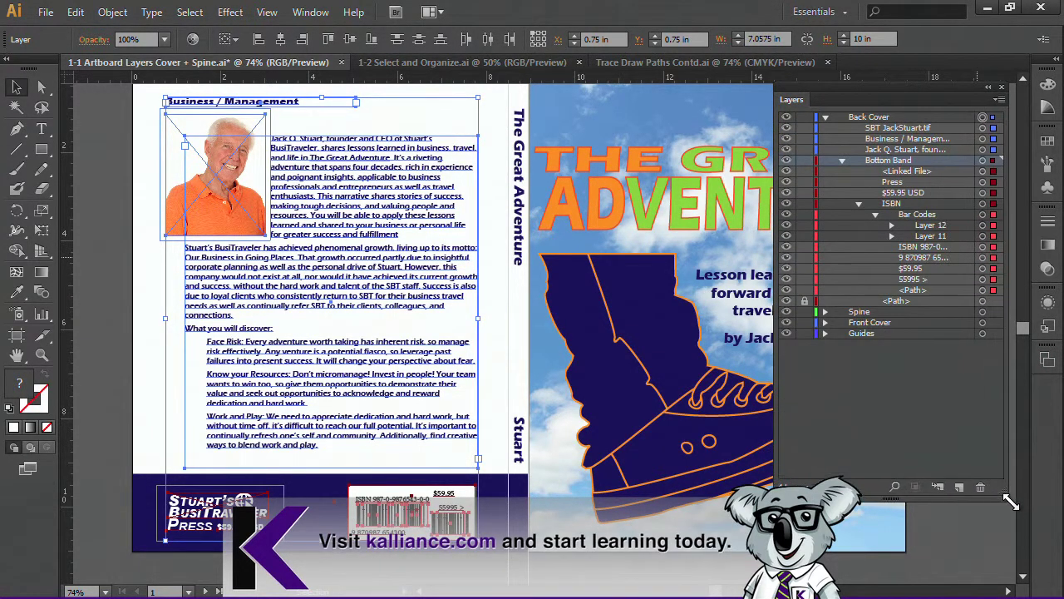
pyautogui.moveTo(773, 408); pyautogui.dragTo(748, 407)
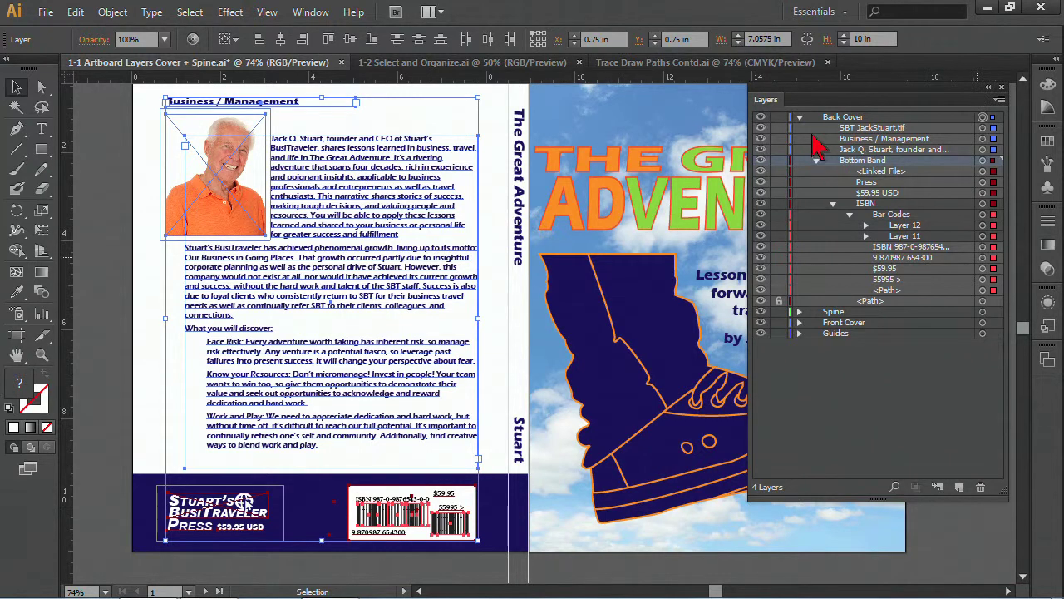
# - Collapse and expand Bottom Band and Back Cover, including expanding all nested sublayers at once
pyautogui.click(816, 160)
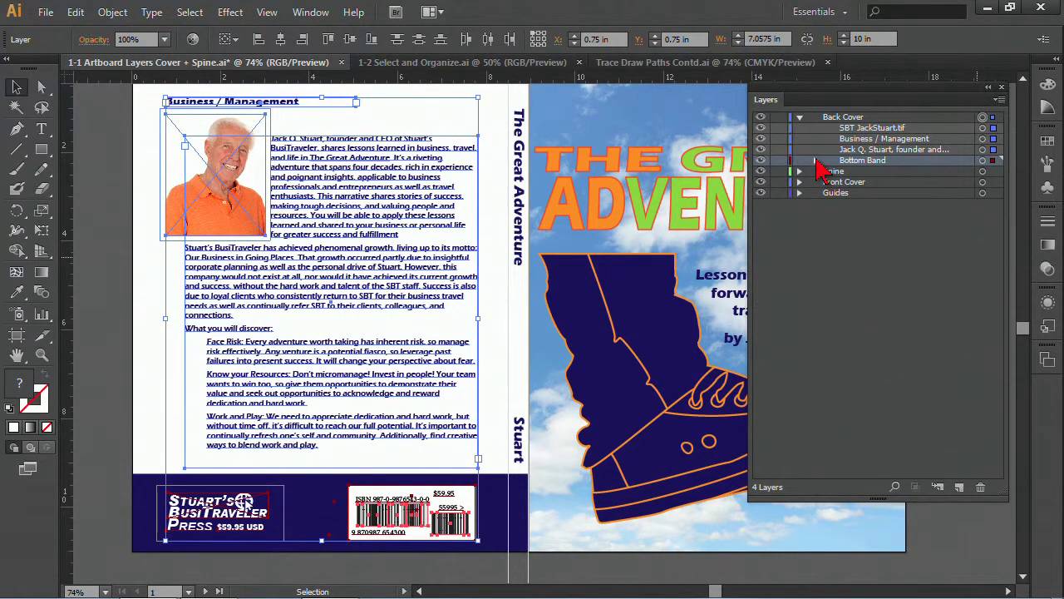
pyautogui.click(815, 160)
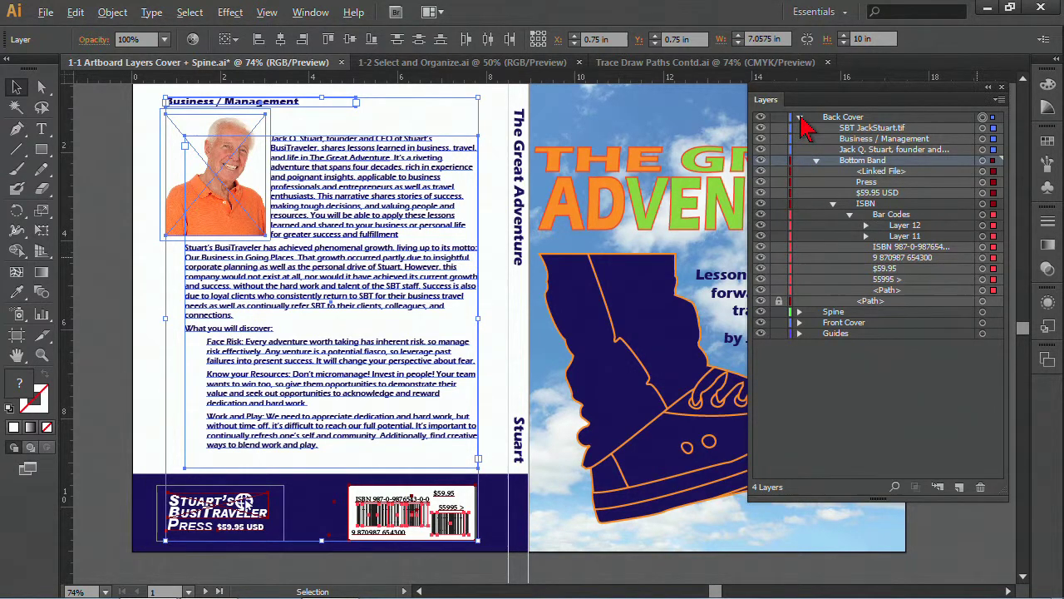
pyautogui.click(799, 117)
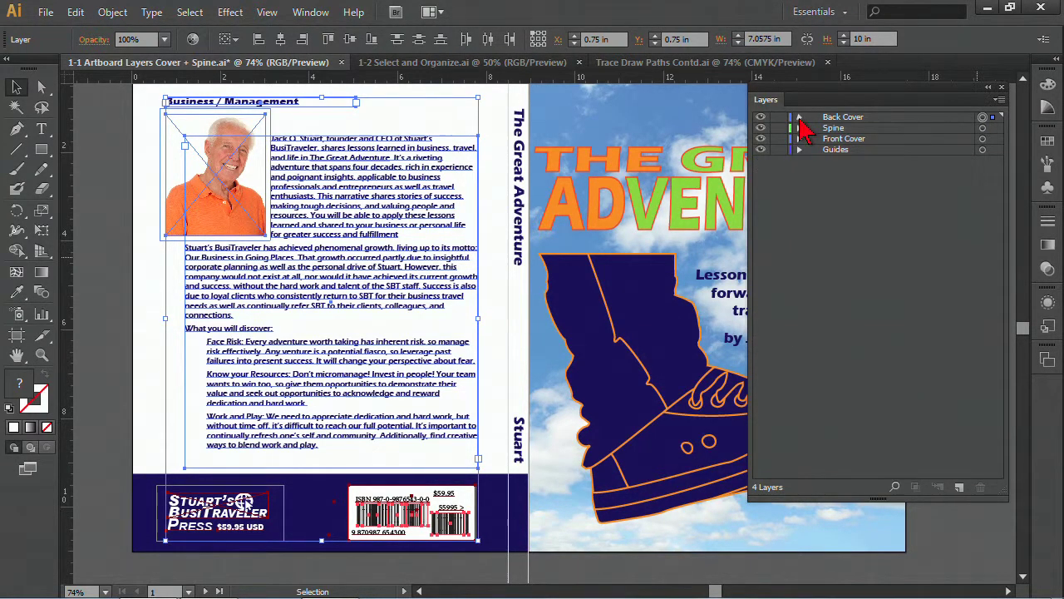
pyautogui.click(799, 117)
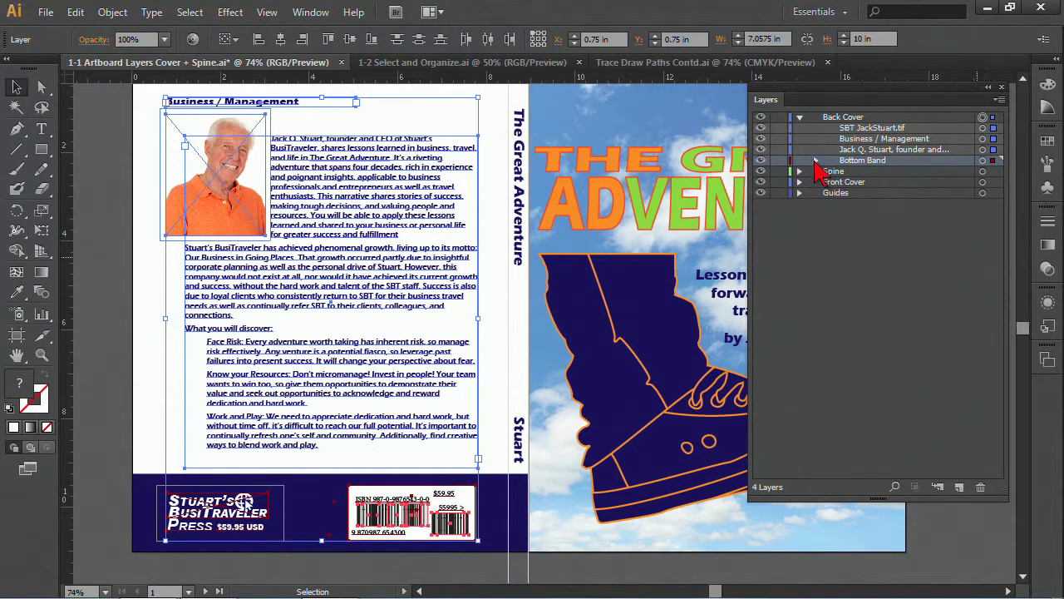
pyautogui.click(816, 160)
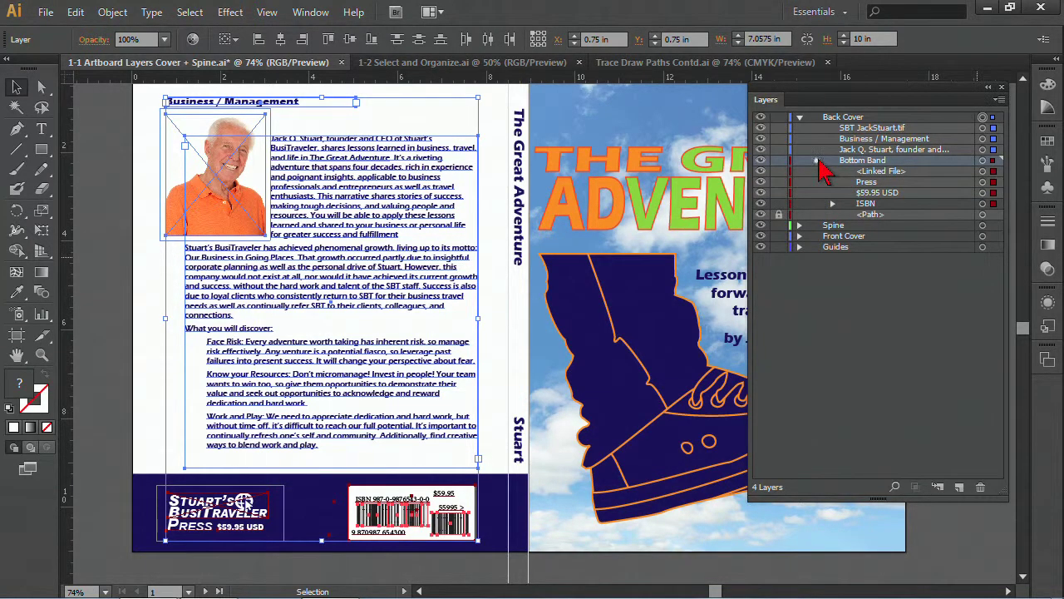
pyautogui.click(816, 160)
pyautogui.click(800, 117)
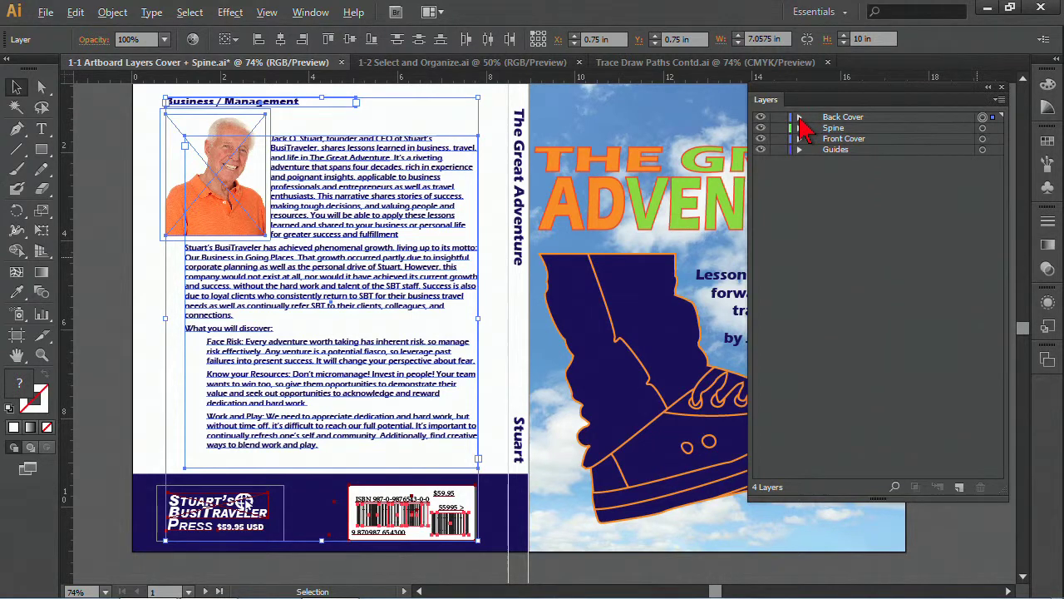
pyautogui.keyDown('alt'); pyautogui.click(800, 117); pyautogui.keyUp('alt')
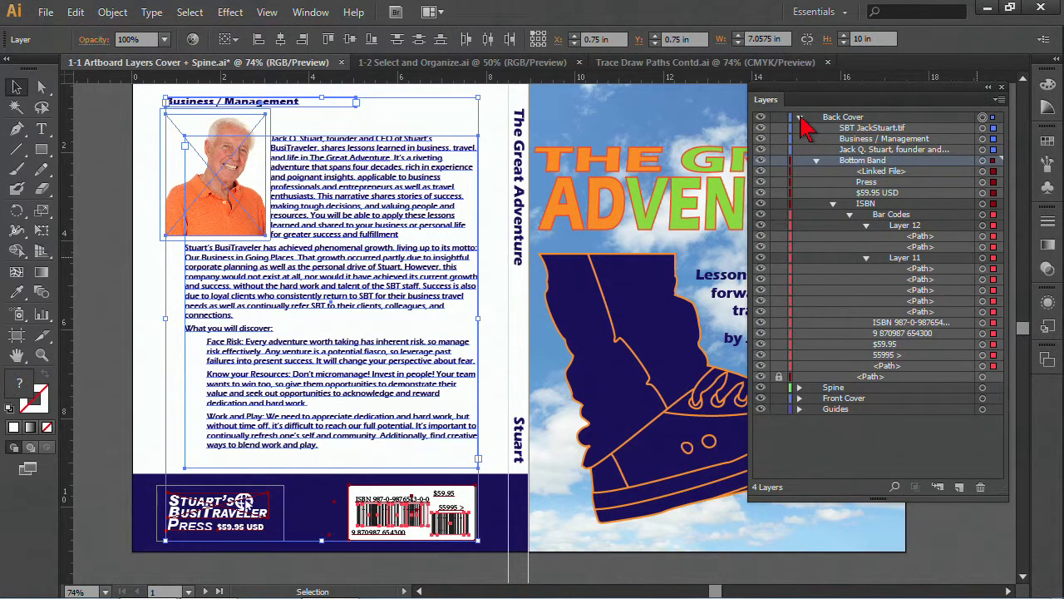
pyautogui.click(800, 118)
# - Drill into Bottom Band, ISBN, Bar Codes, Layers 12 and 11, then collapse all and rename Back Cover
pyautogui.click(800, 117)
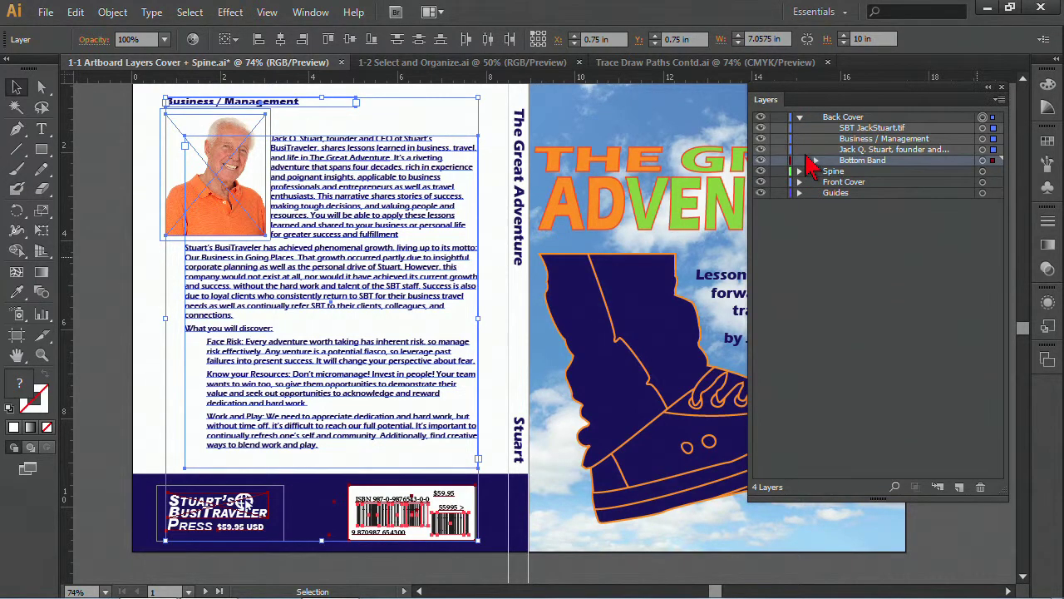
pyautogui.click(815, 160)
pyautogui.click(832, 204)
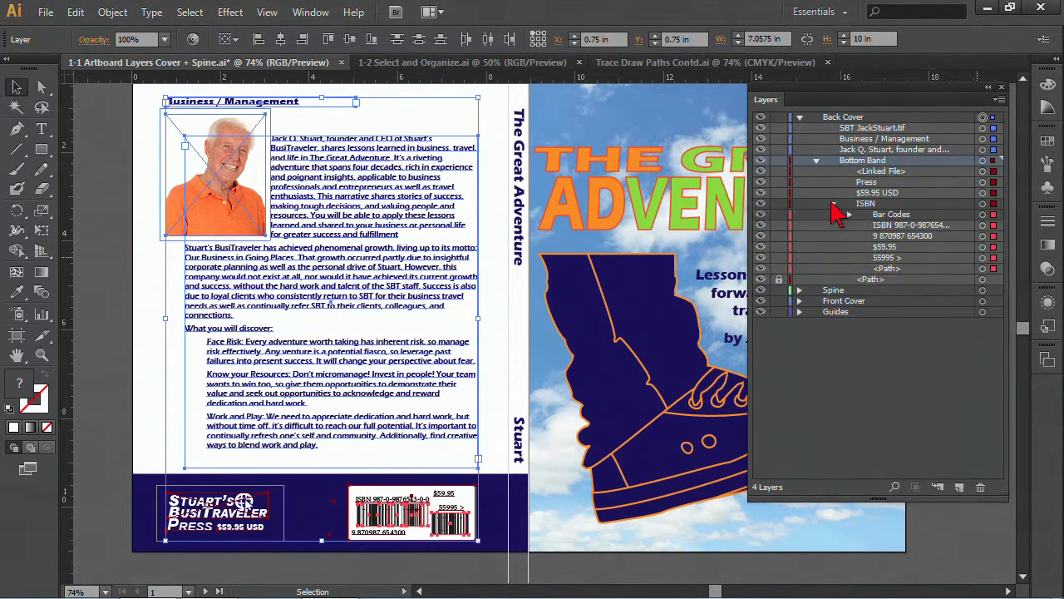
pyautogui.click(849, 214)
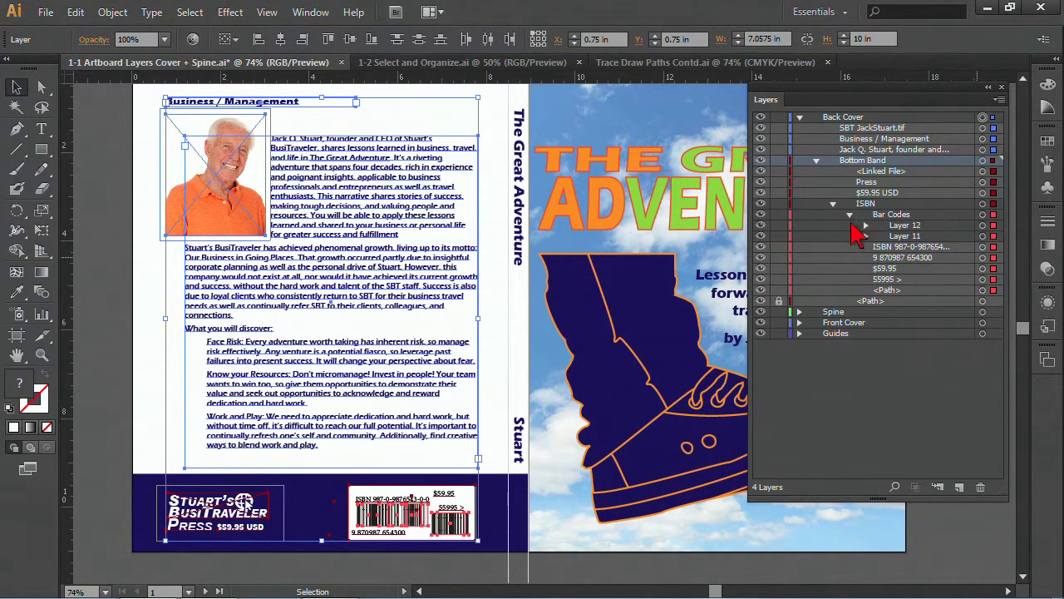
pyautogui.click(866, 226)
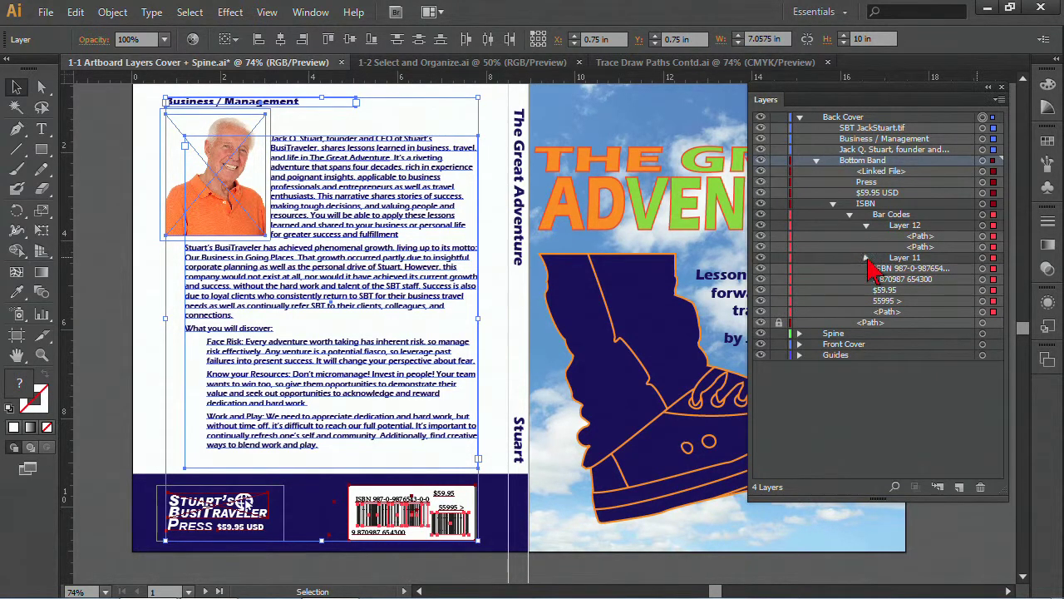
pyautogui.click(866, 257)
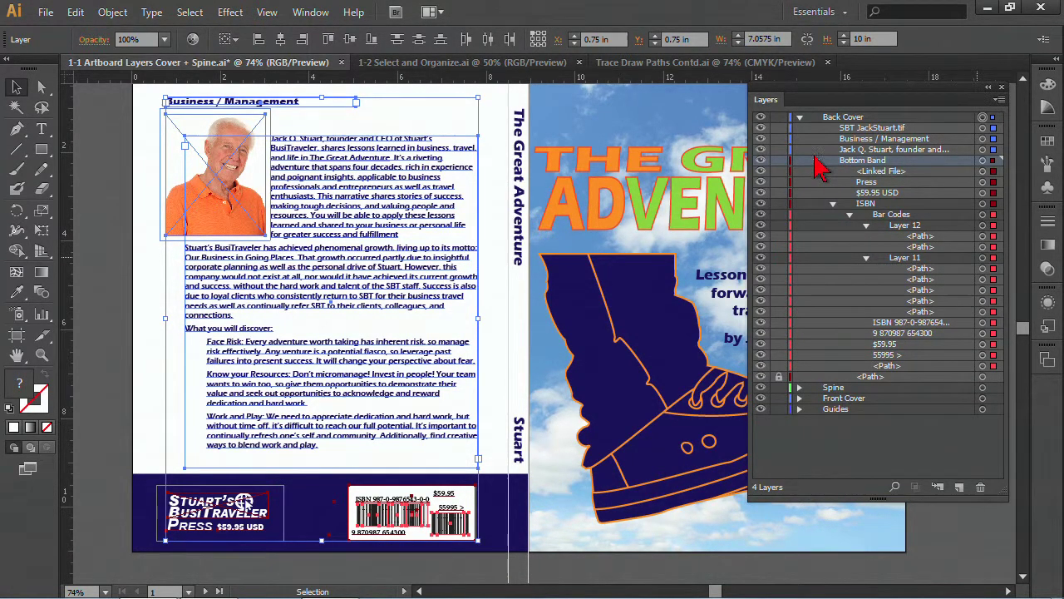
pyautogui.click(816, 161)
pyautogui.click(800, 118)
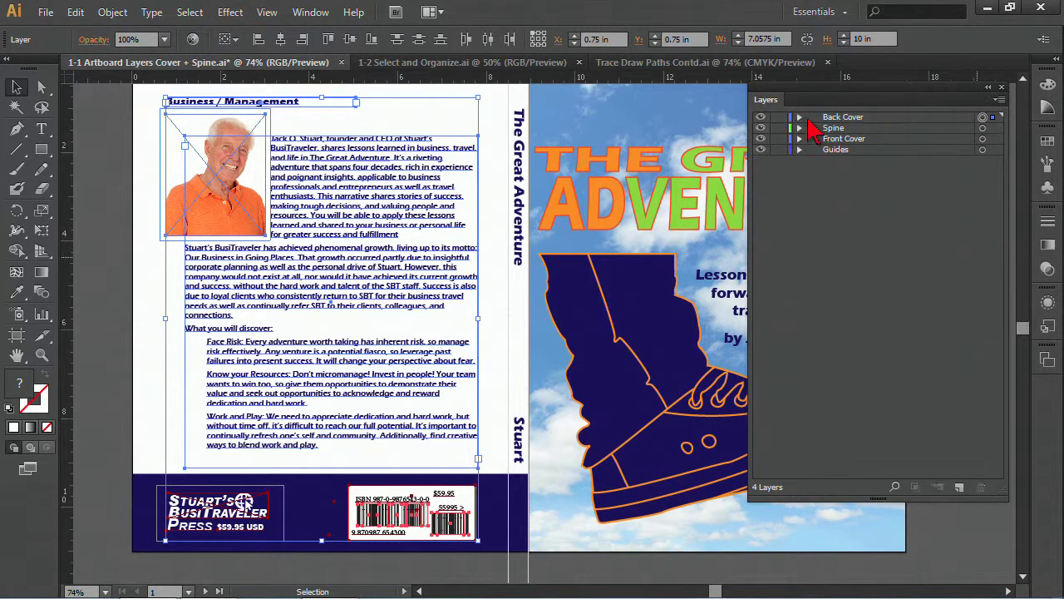
pyautogui.doubleClick(844, 117)
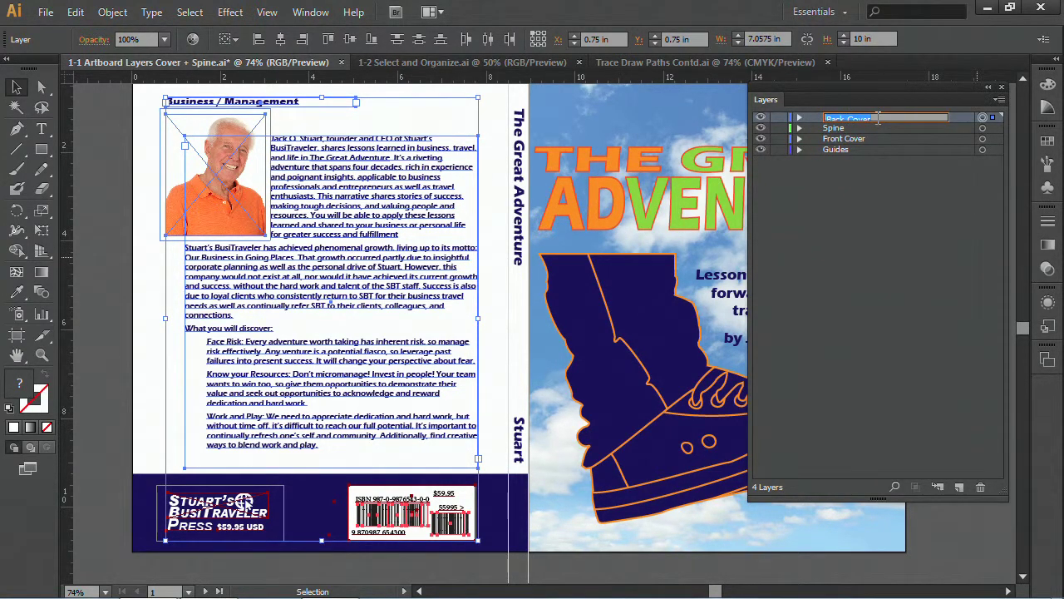
# - Shorten the top layer's name to 'Back' and open its Layer Options
pyautogui.click(879, 117)
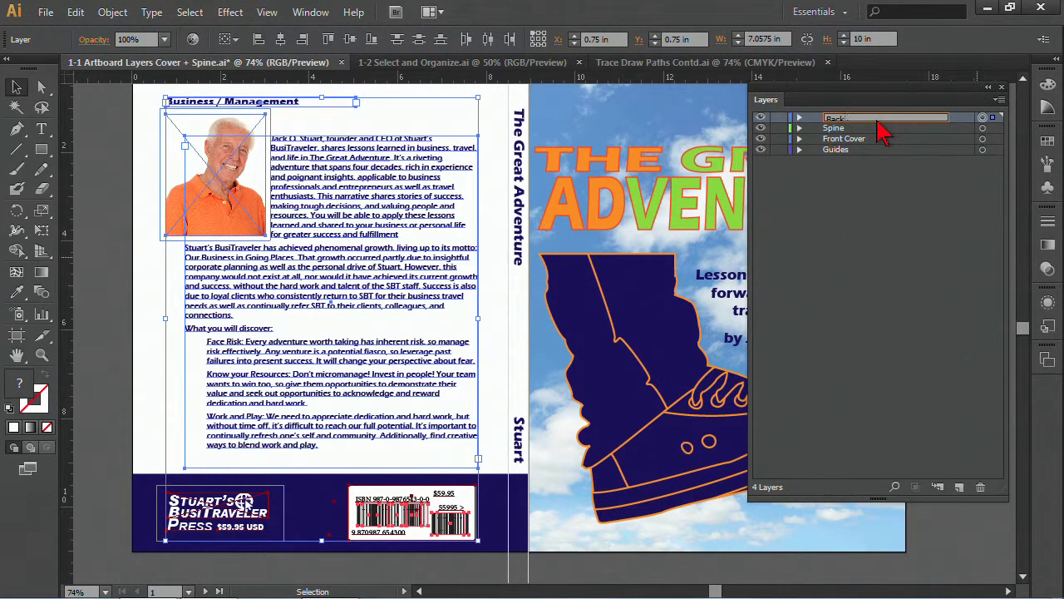
pyautogui.click(850, 207)
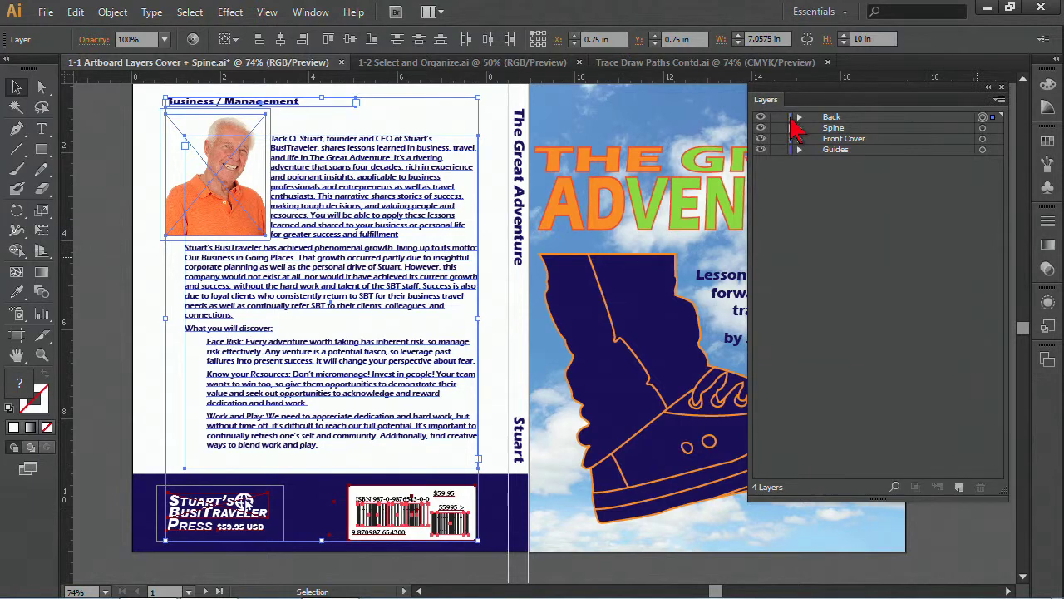
pyautogui.doubleClick(860, 121)
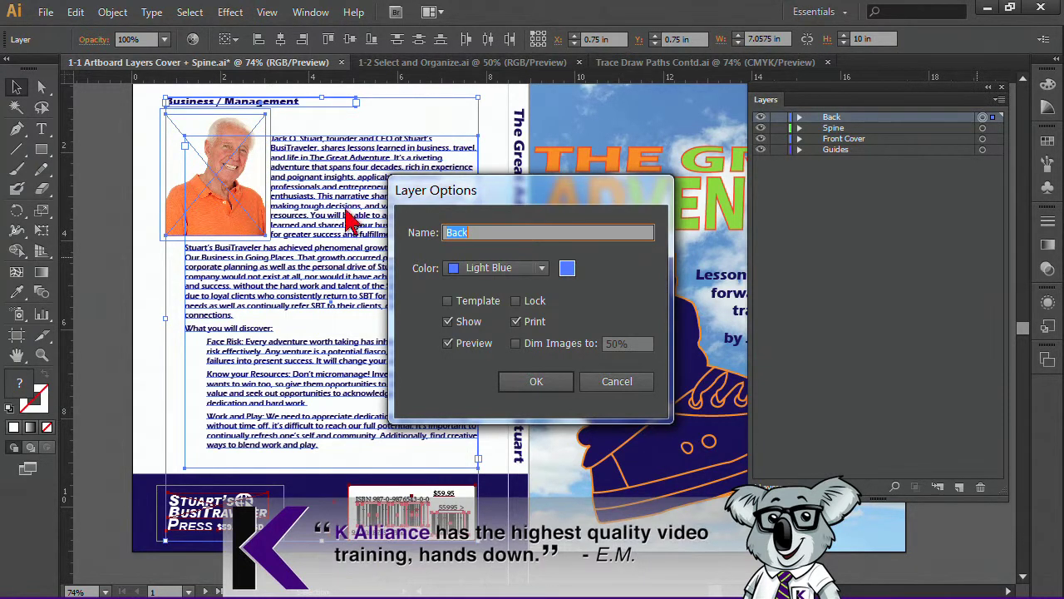
# - Set the Back layer color to Magenta, preview Template on and off, and confirm
pyautogui.click(543, 270)
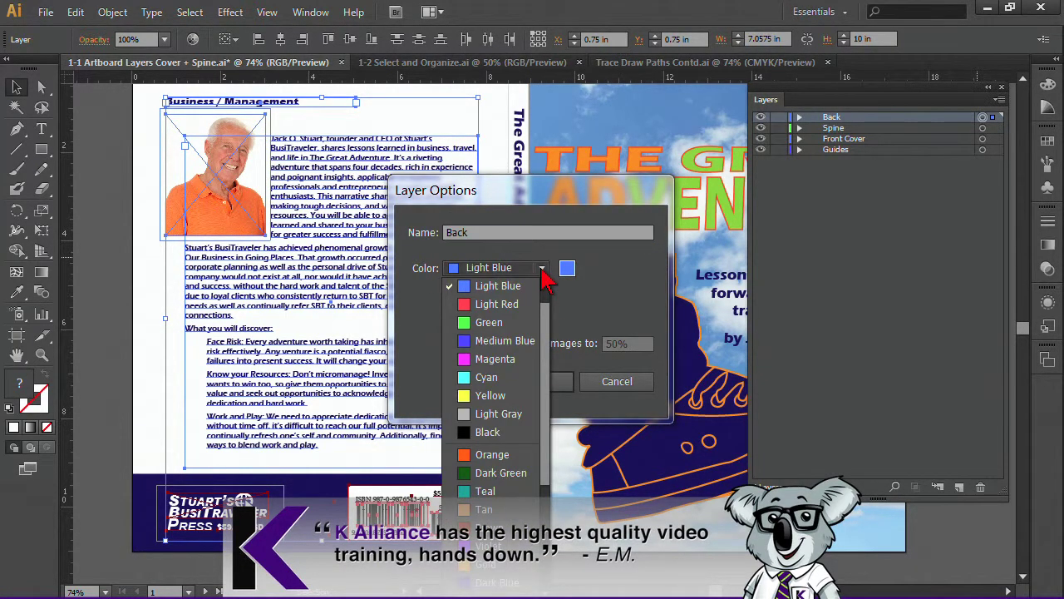
pyautogui.click(506, 358)
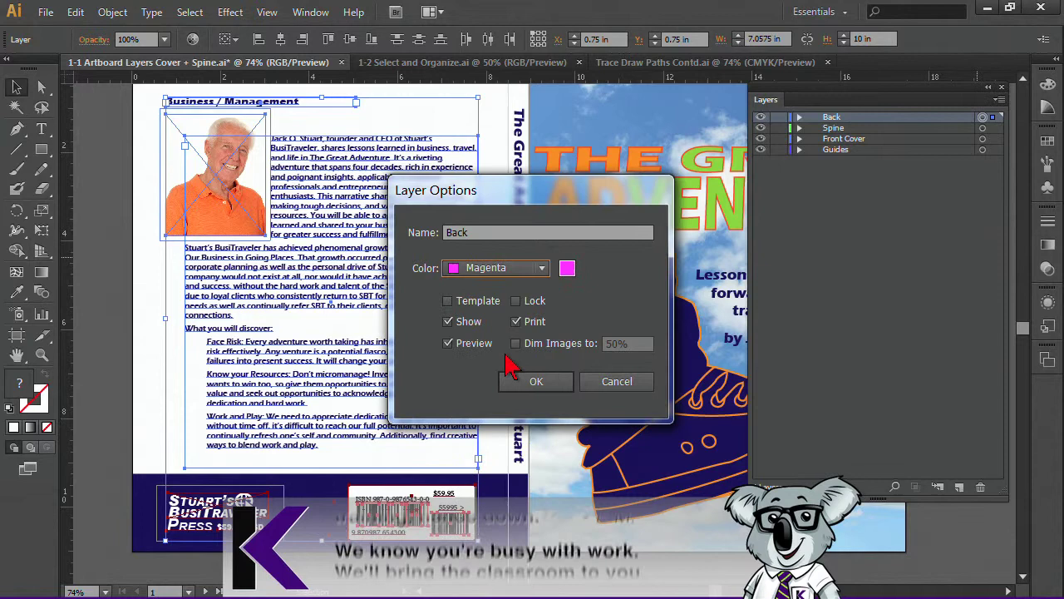
pyautogui.click(449, 301)
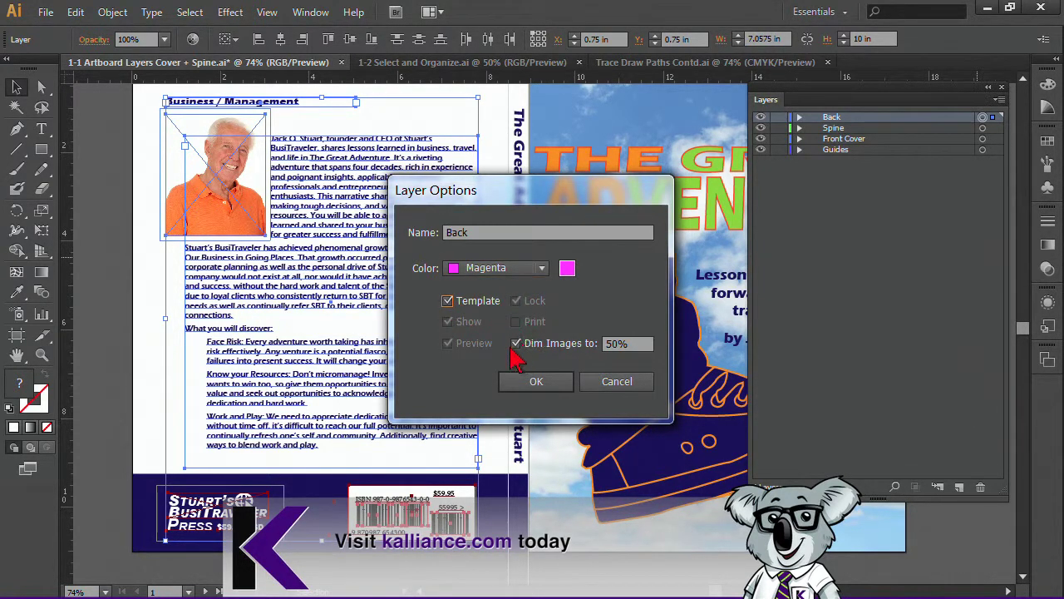
pyautogui.click(449, 301)
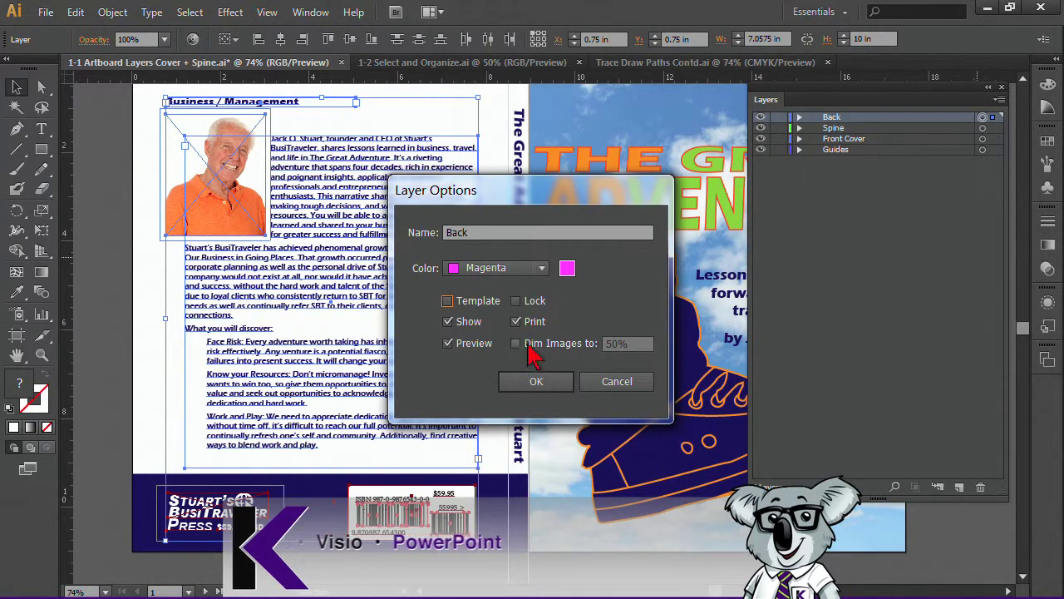
pyautogui.click(447, 302)
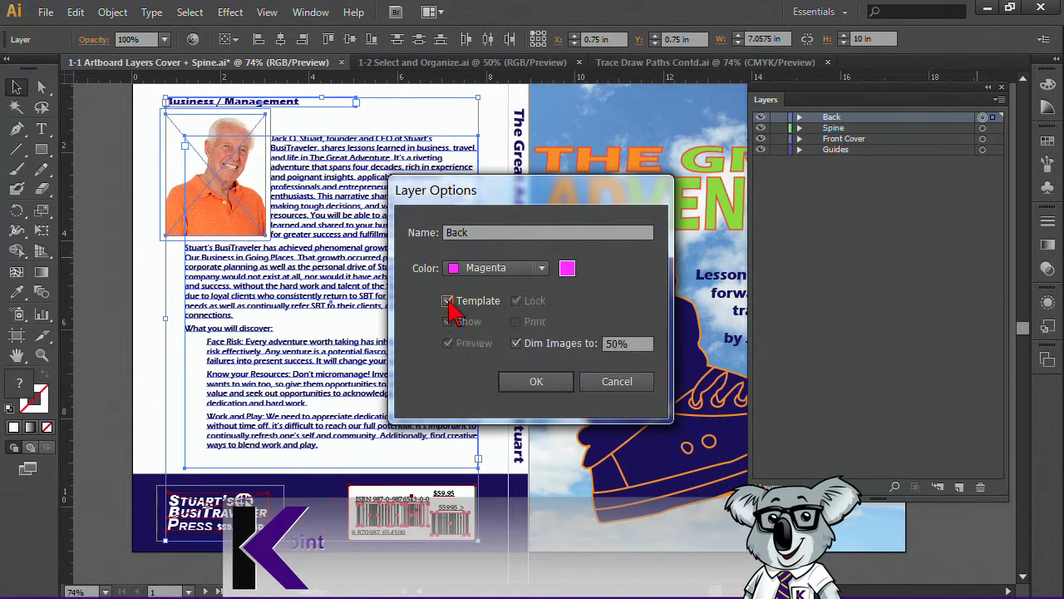
pyautogui.click(448, 302)
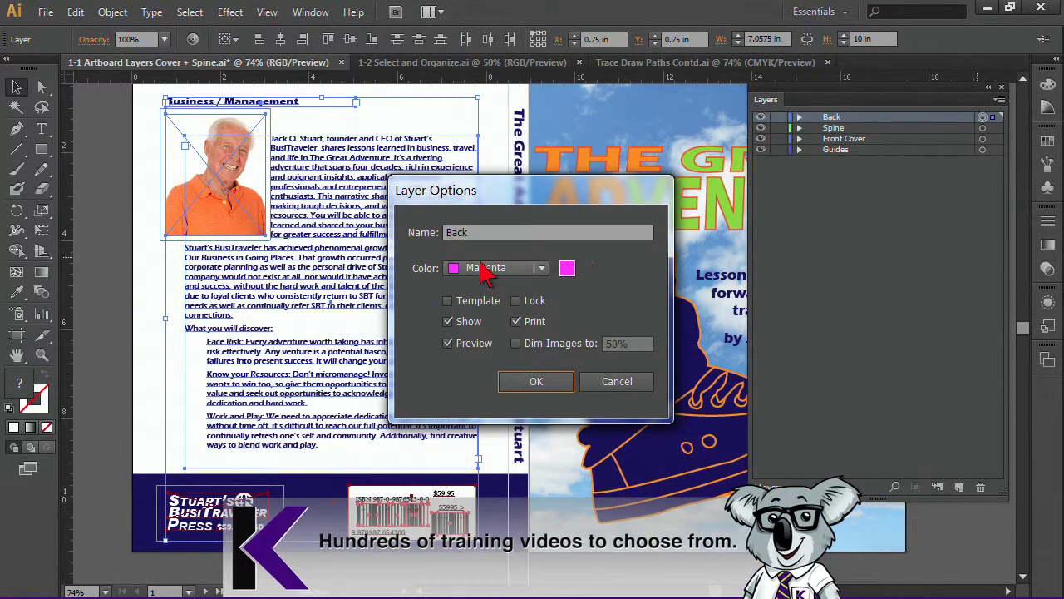
pyautogui.click(521, 380)
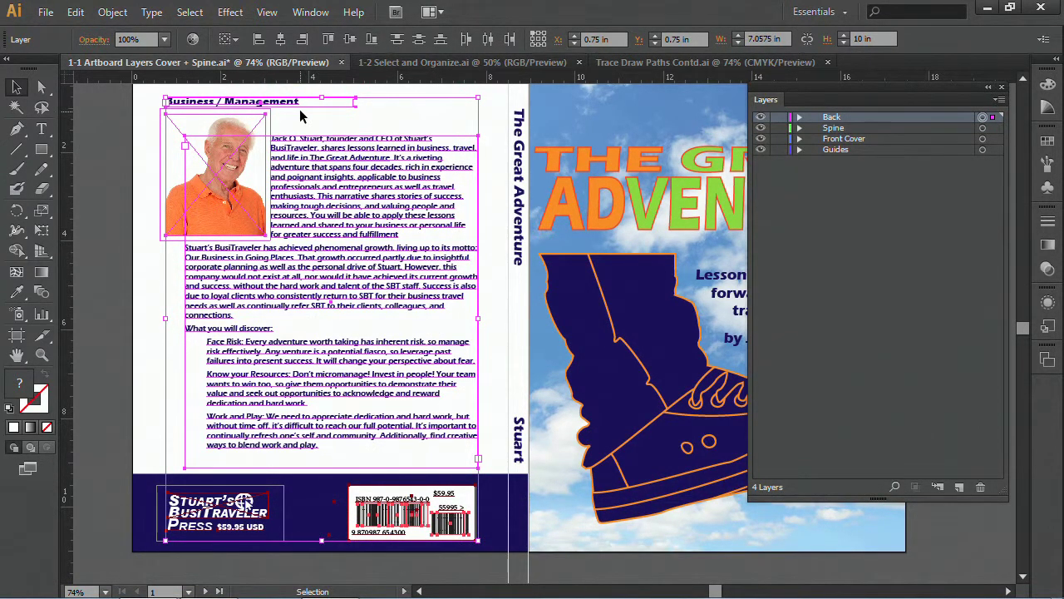
# - Expand Back and Bottom Band, then target all the bottom band artwork
pyautogui.click(799, 117)
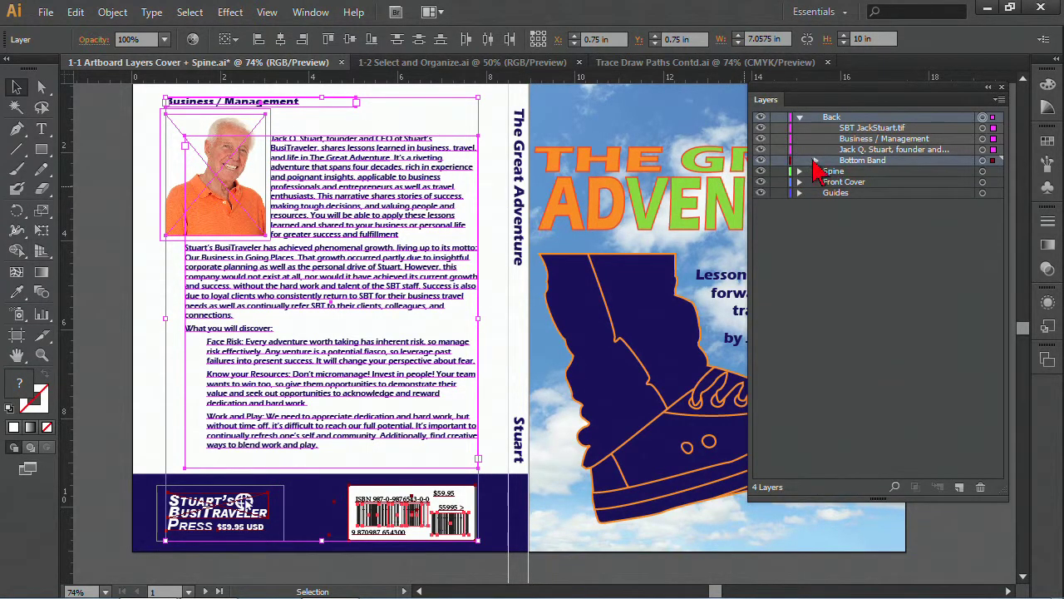
pyautogui.click(815, 163)
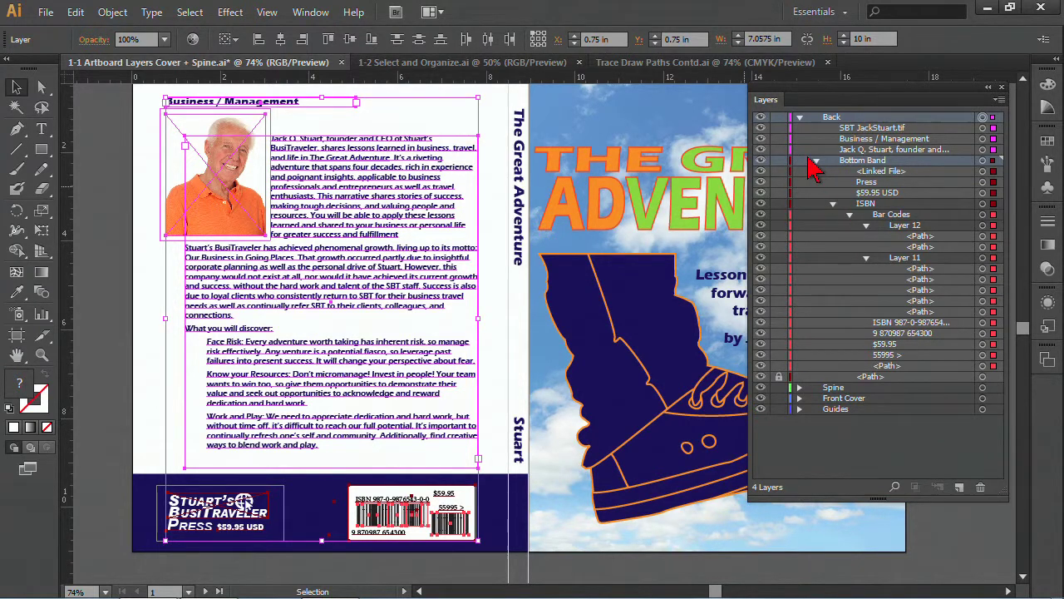
pyautogui.click(832, 204)
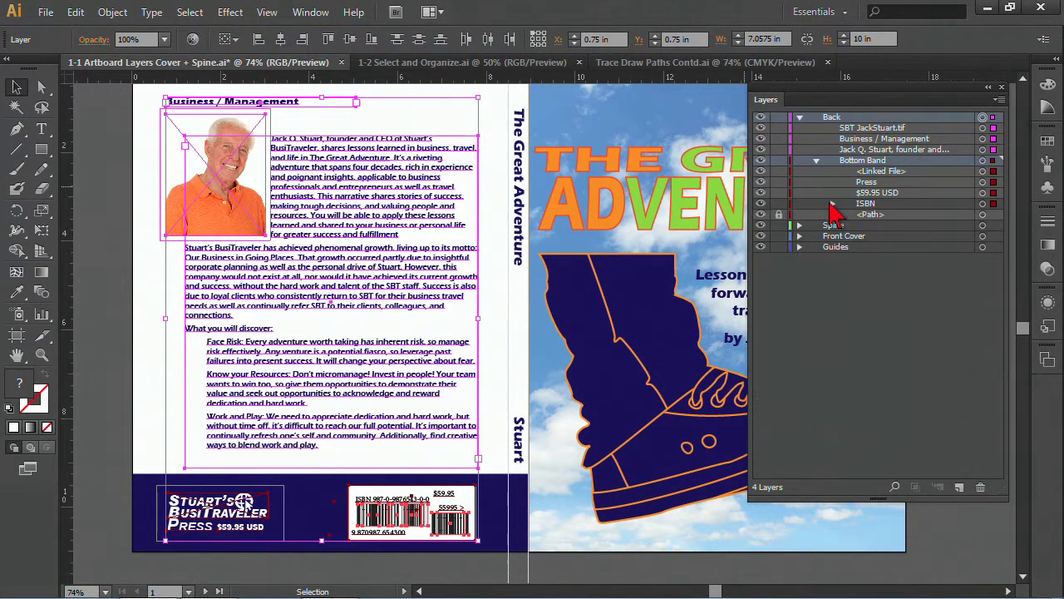
pyautogui.click(817, 161)
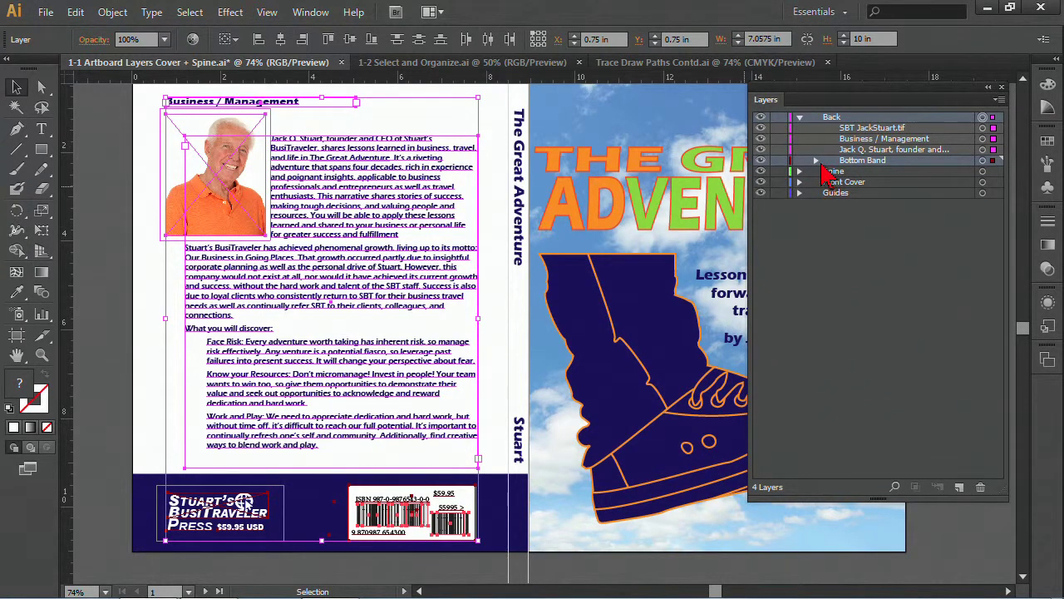
pyautogui.click(816, 162)
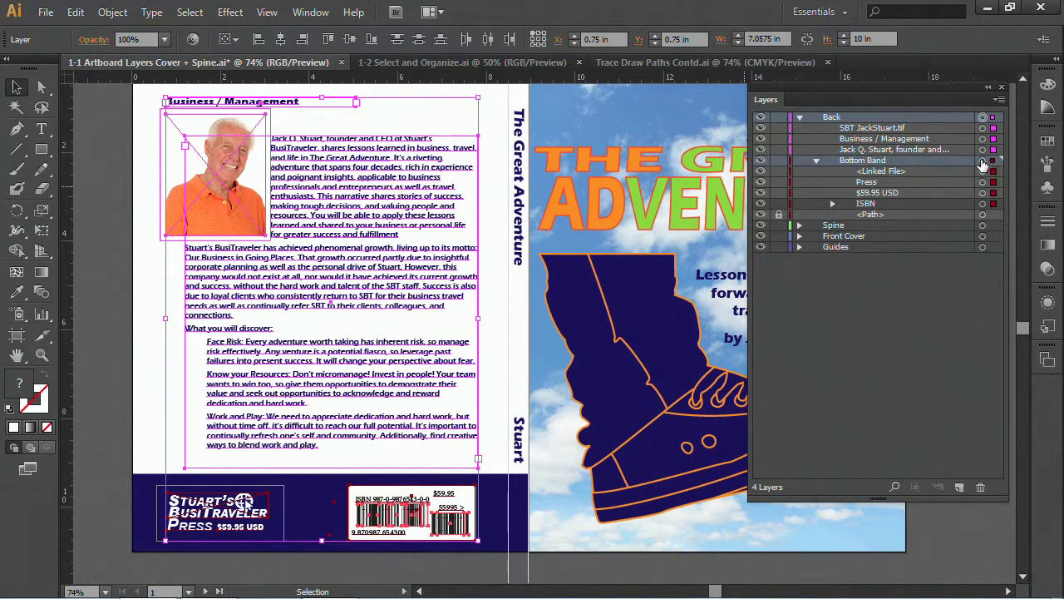
pyautogui.click(983, 161)
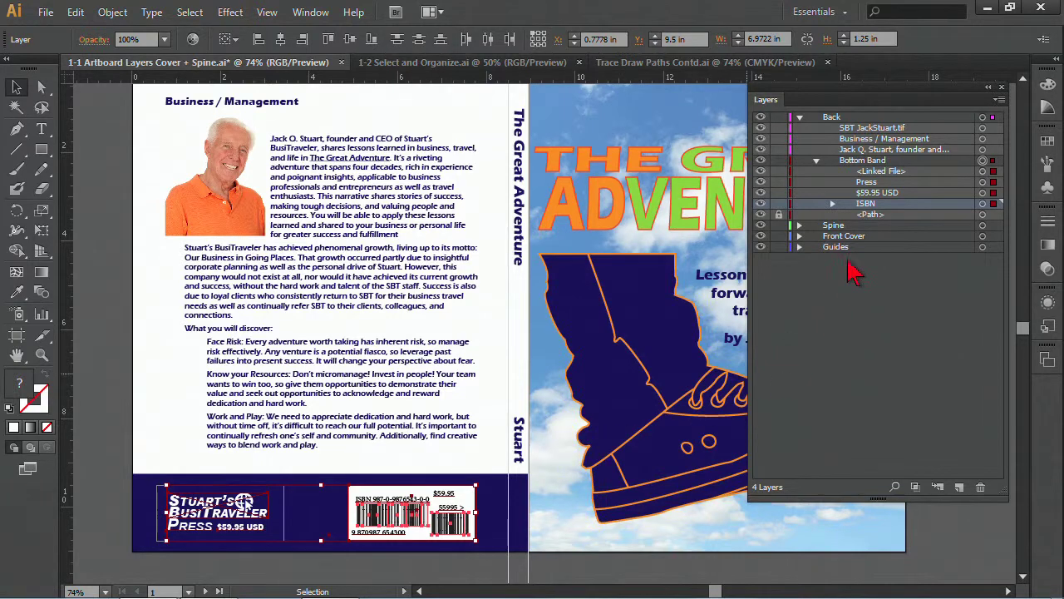
# - Peek into ISBN, open and cancel Bottom Band's Layer Options, then collapse Back
pyautogui.click(832, 203)
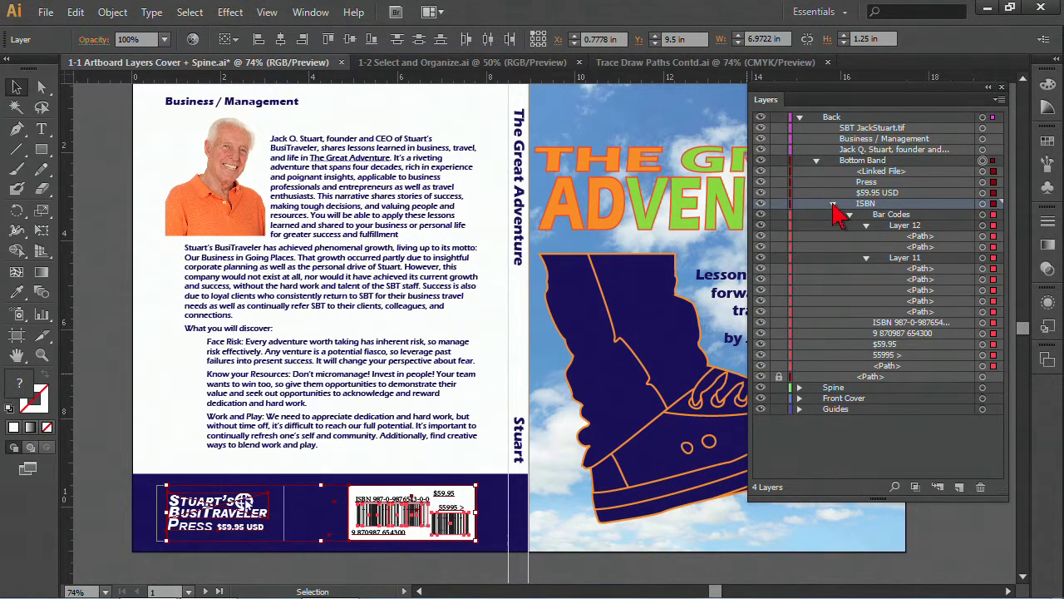
pyautogui.click(832, 203)
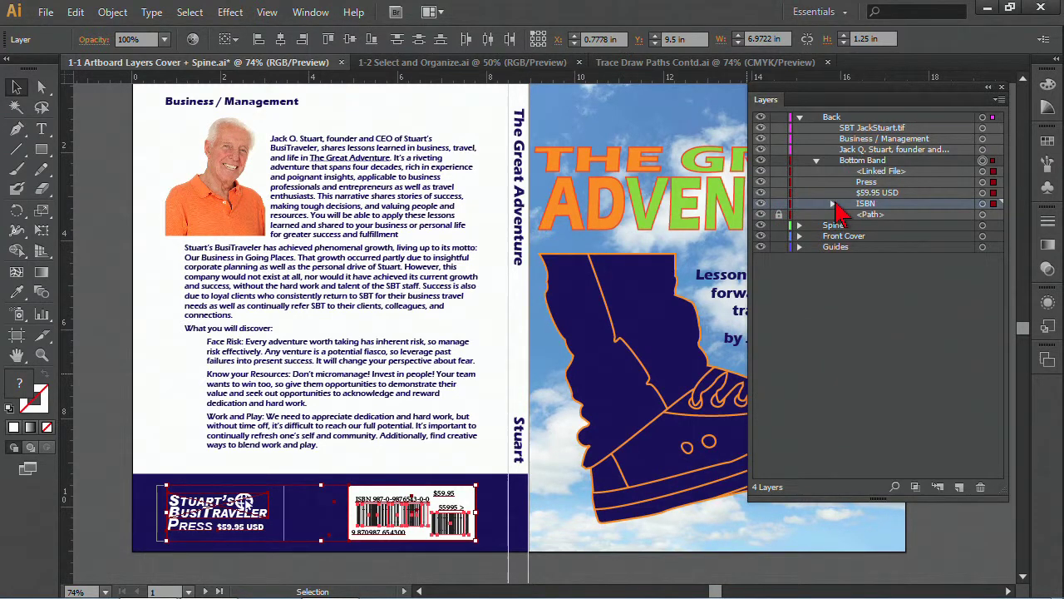
pyautogui.doubleClick(928, 161)
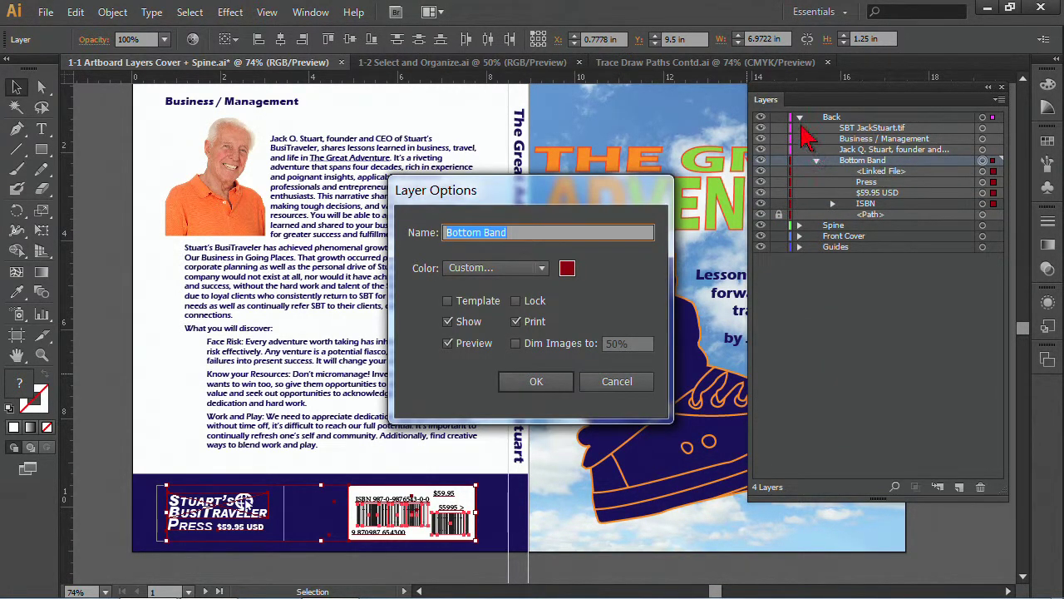
pyautogui.click(622, 385)
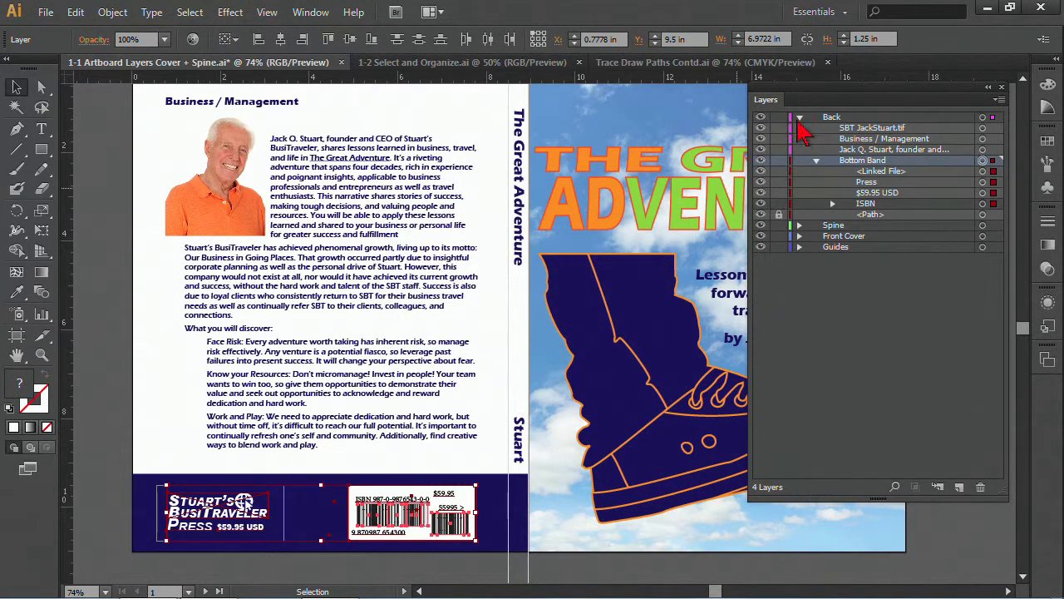
pyautogui.click(799, 117)
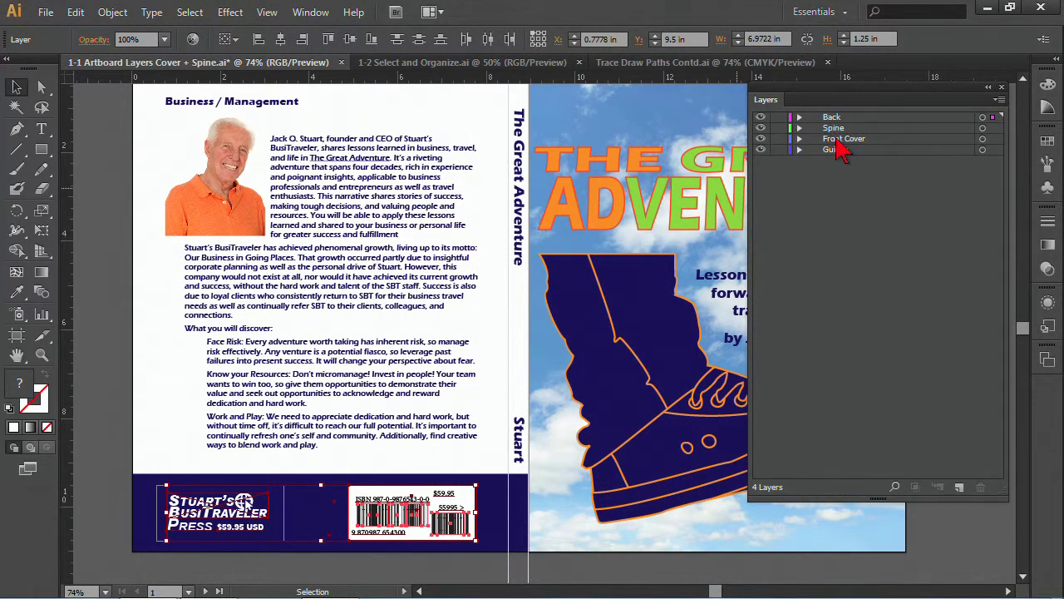
# - Add Layer 13 above Back, cancel the Layer 14 options dialog, and delete Layer 13
pyautogui.click(837, 117)
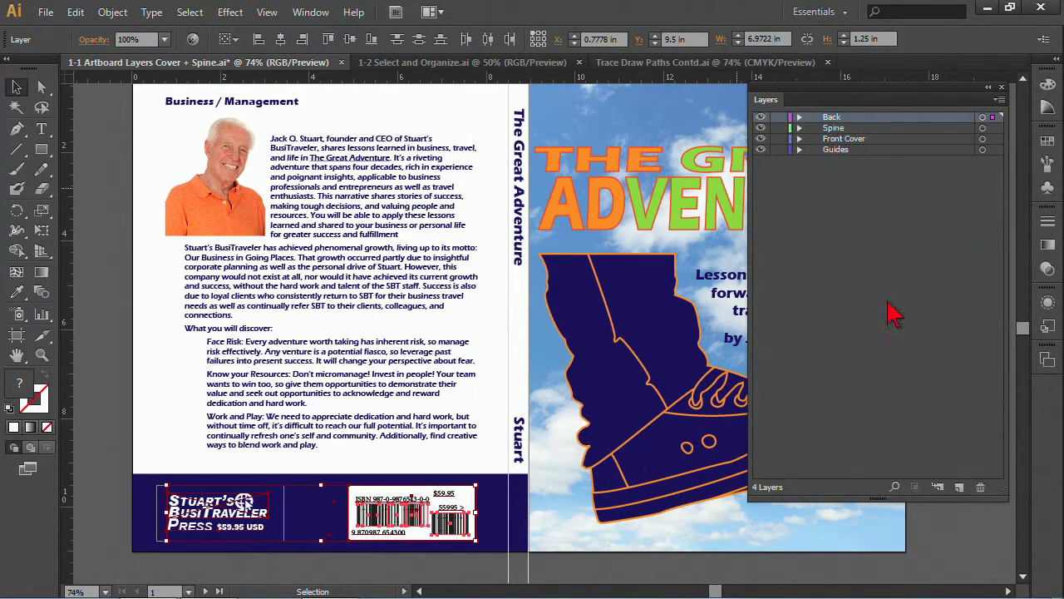
pyautogui.click(961, 488)
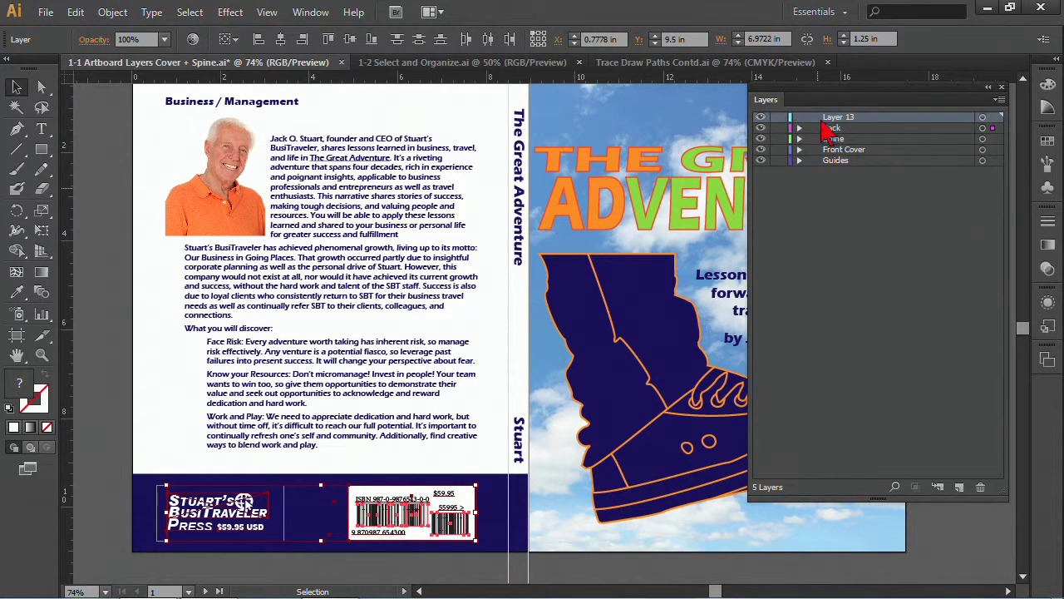
pyautogui.keyDown('alt'); pyautogui.click(956, 487); pyautogui.keyUp('alt')
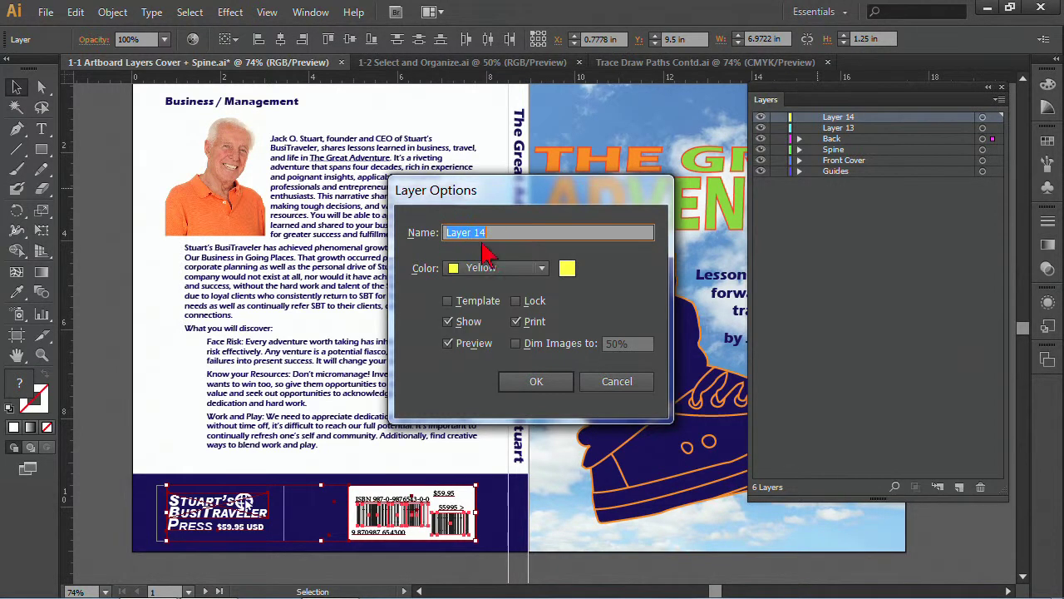
pyautogui.click(541, 269)
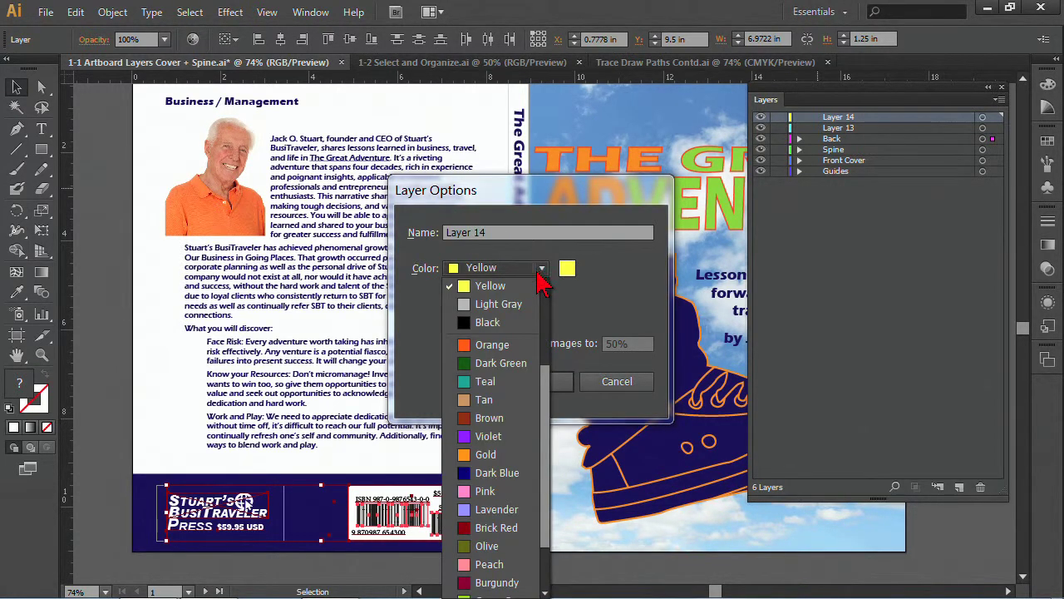
pyautogui.click(590, 391)
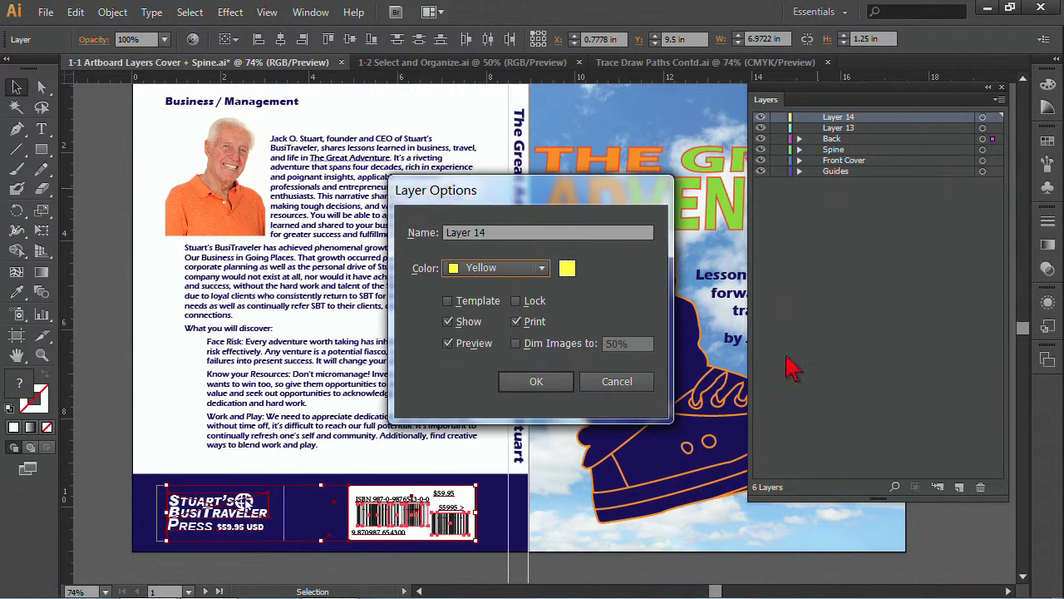
pyautogui.click(582, 384)
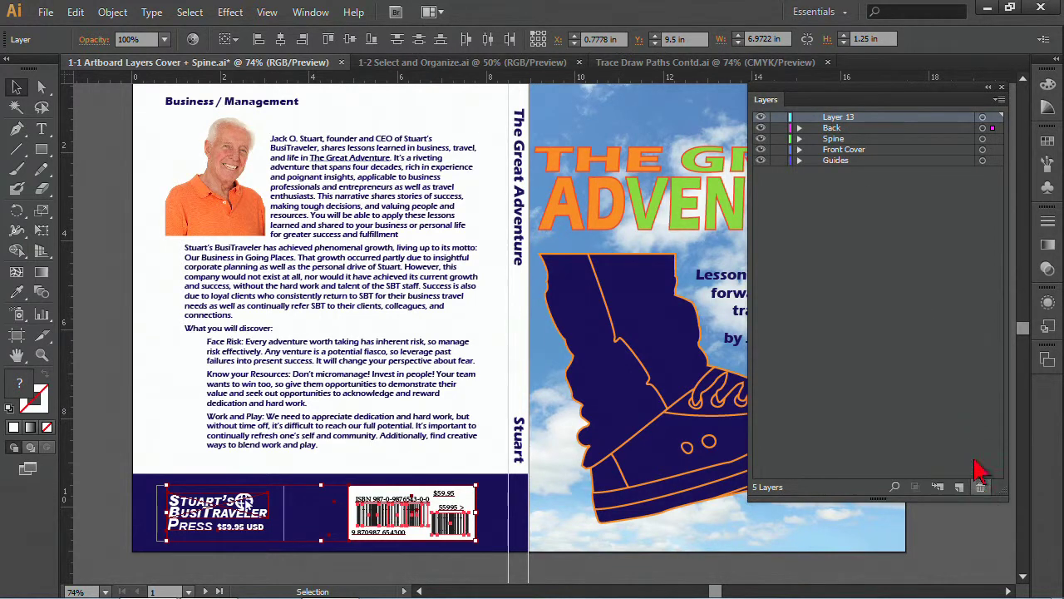
pyautogui.moveTo(828, 118); pyautogui.dragTo(981, 491)
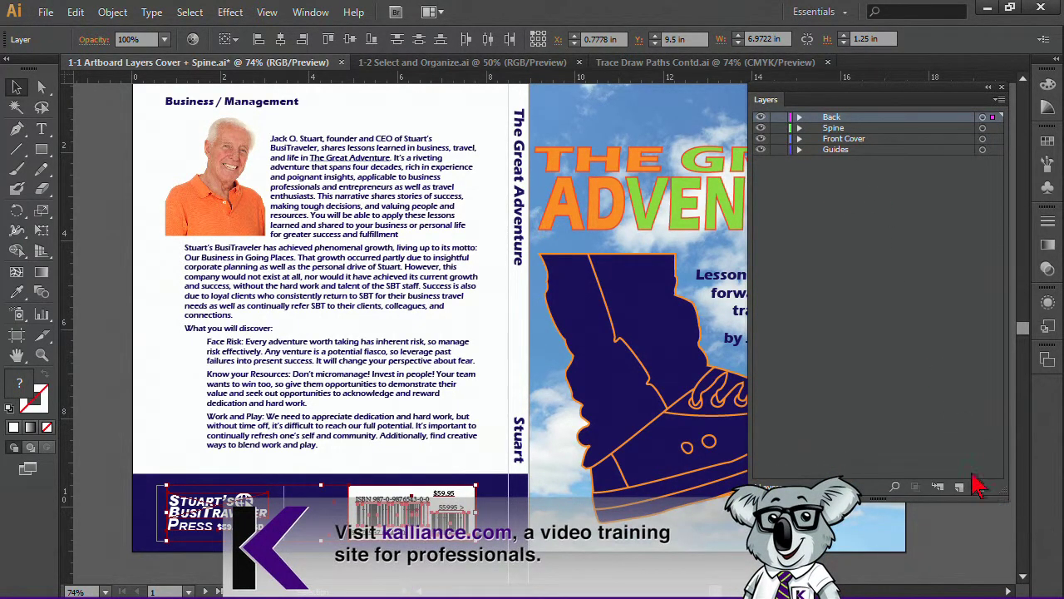
# - Expand Back, add a trial sublayer inside ISBN and trash it, then reselect Back
pyautogui.click(798, 117)
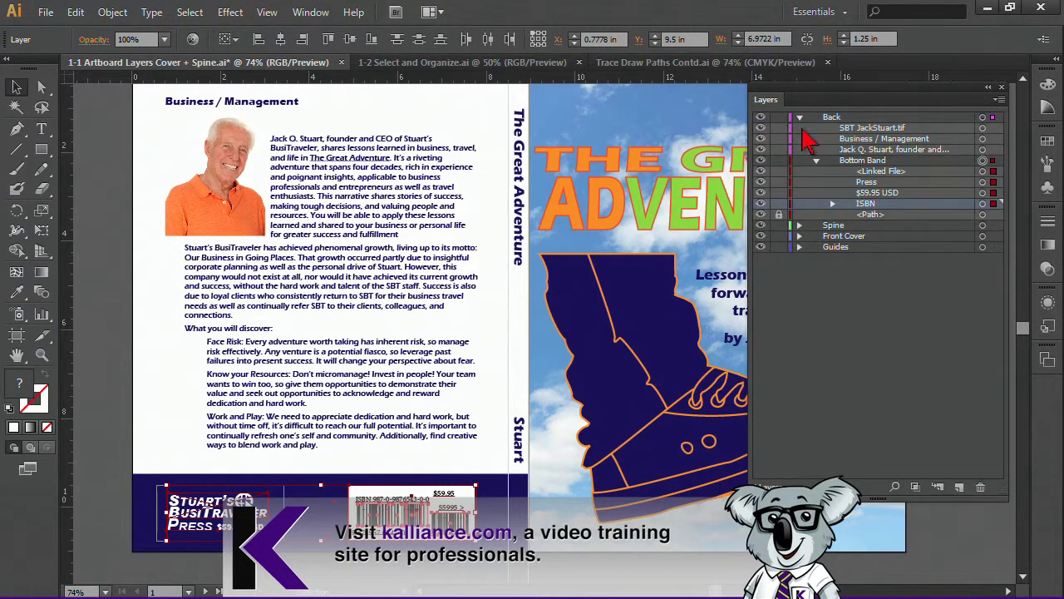
pyautogui.click(940, 490)
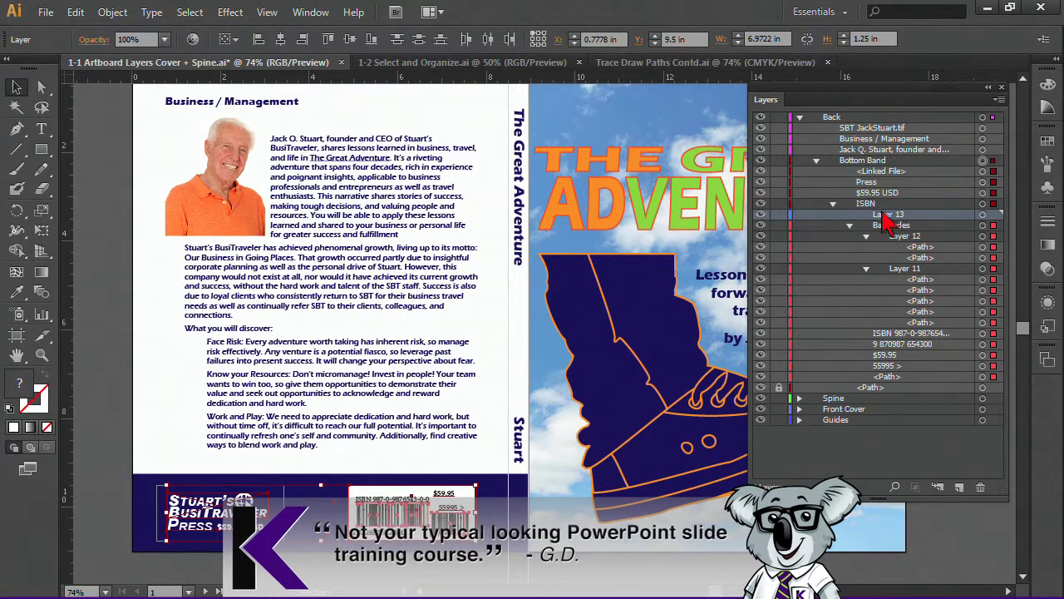
pyautogui.moveTo(887, 224); pyautogui.dragTo(981, 487)
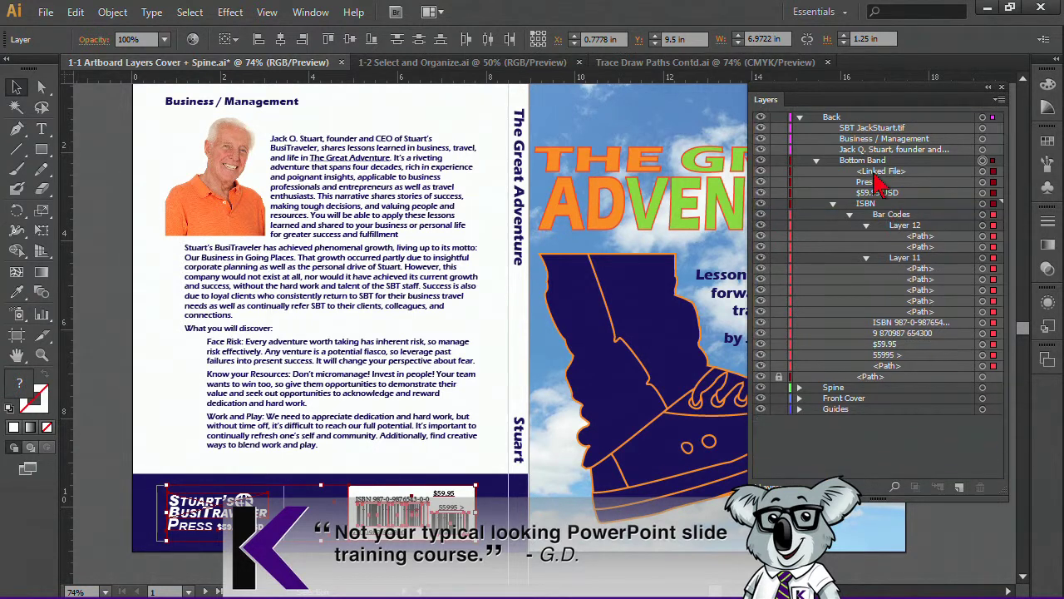
pyautogui.click(842, 130)
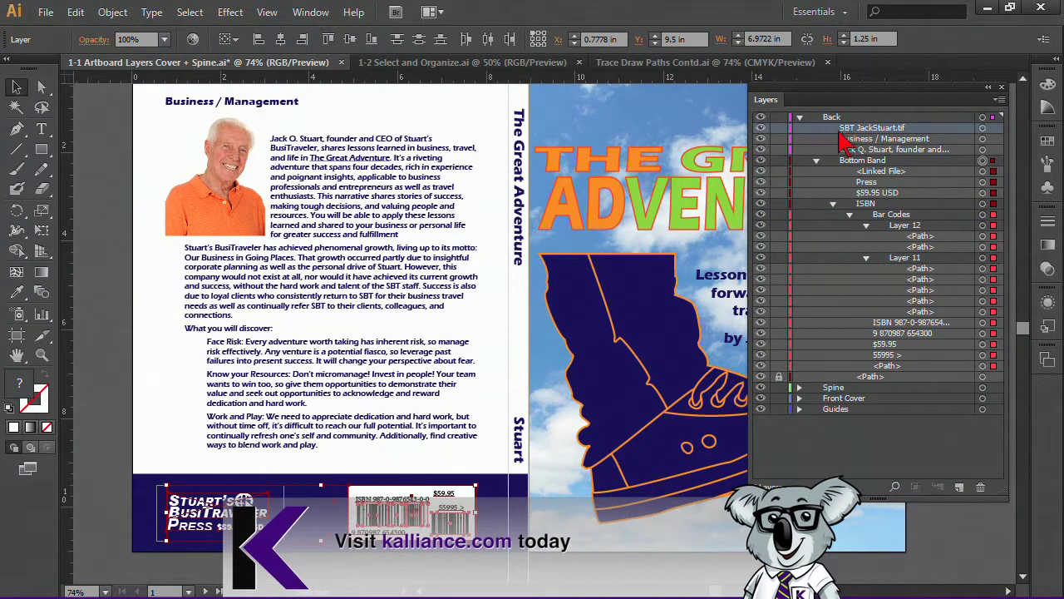
pyautogui.click(823, 117)
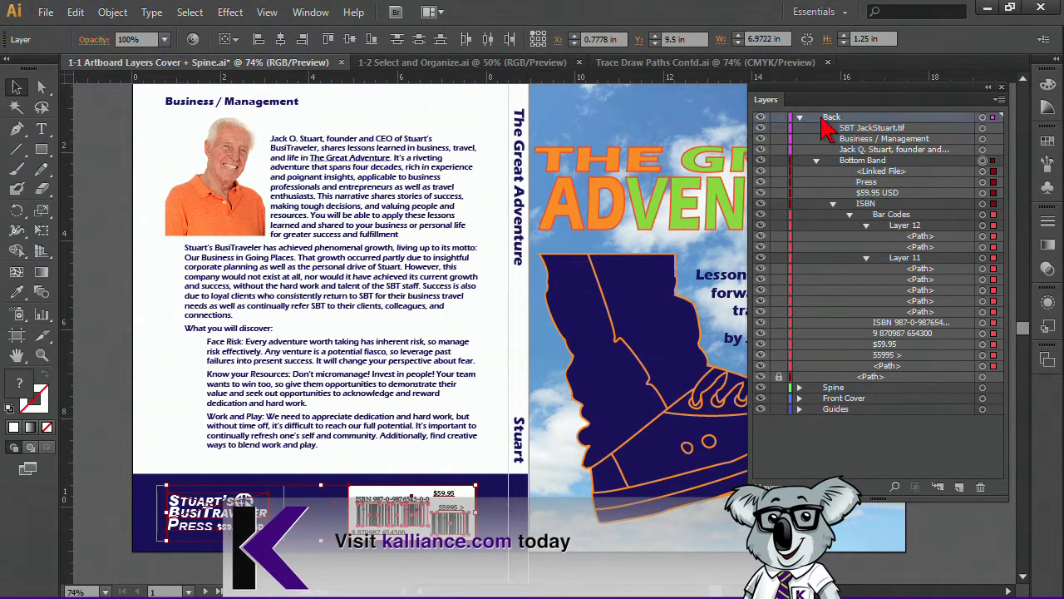
# - Create Layer 13 as a sublayer of Back, move it into Bottom Band, then delete it
pyautogui.click(939, 487)
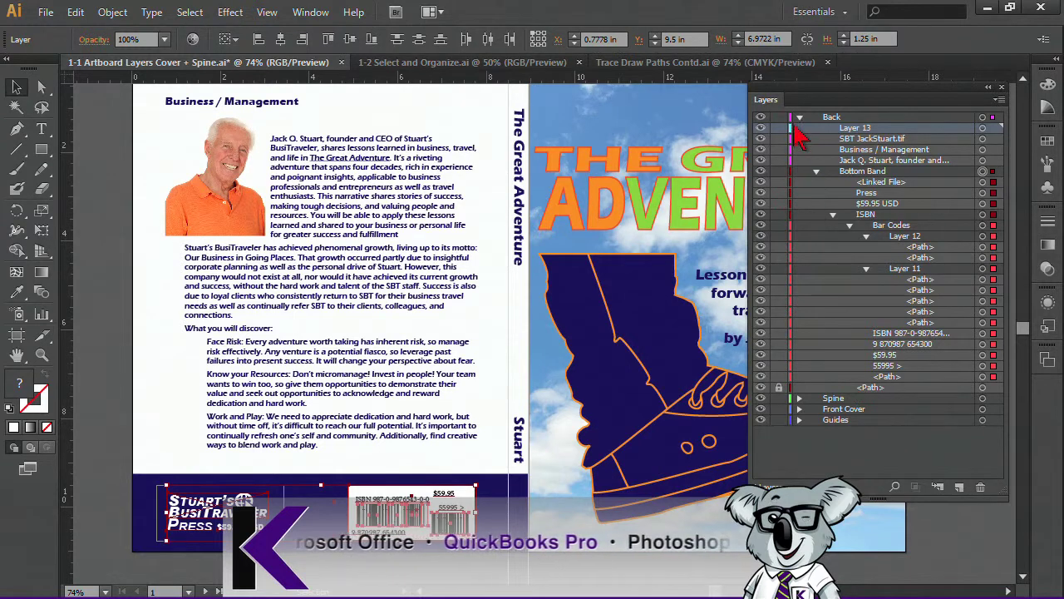
pyautogui.click(849, 165)
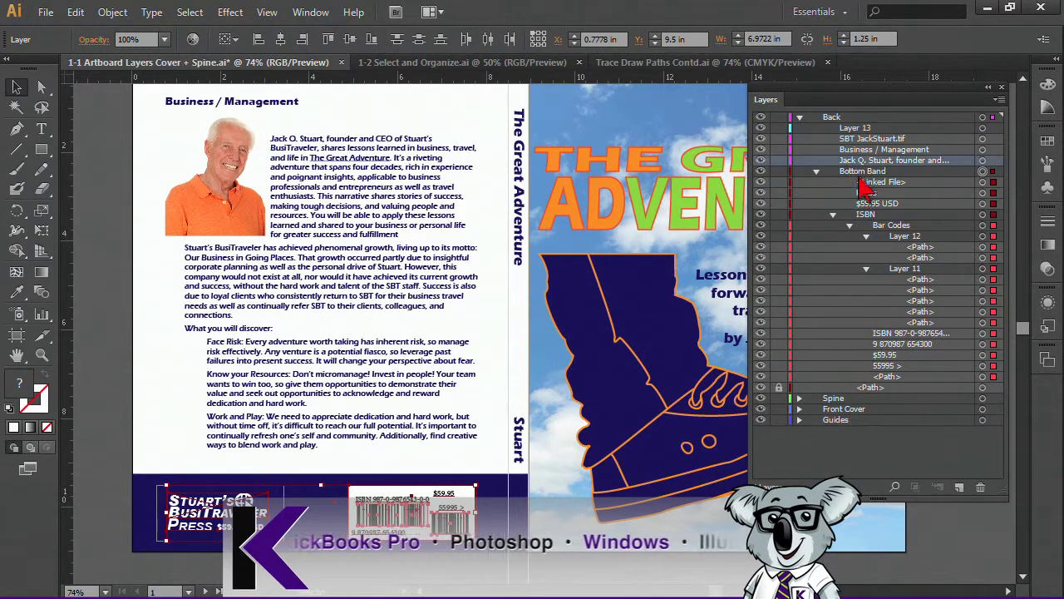
pyautogui.click(861, 172)
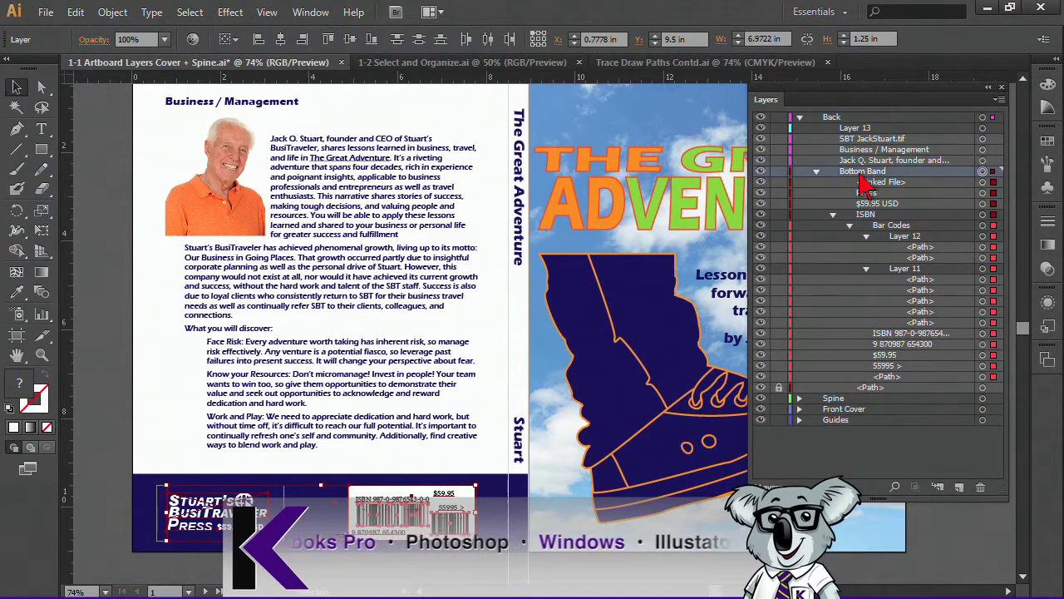
pyautogui.click(851, 129)
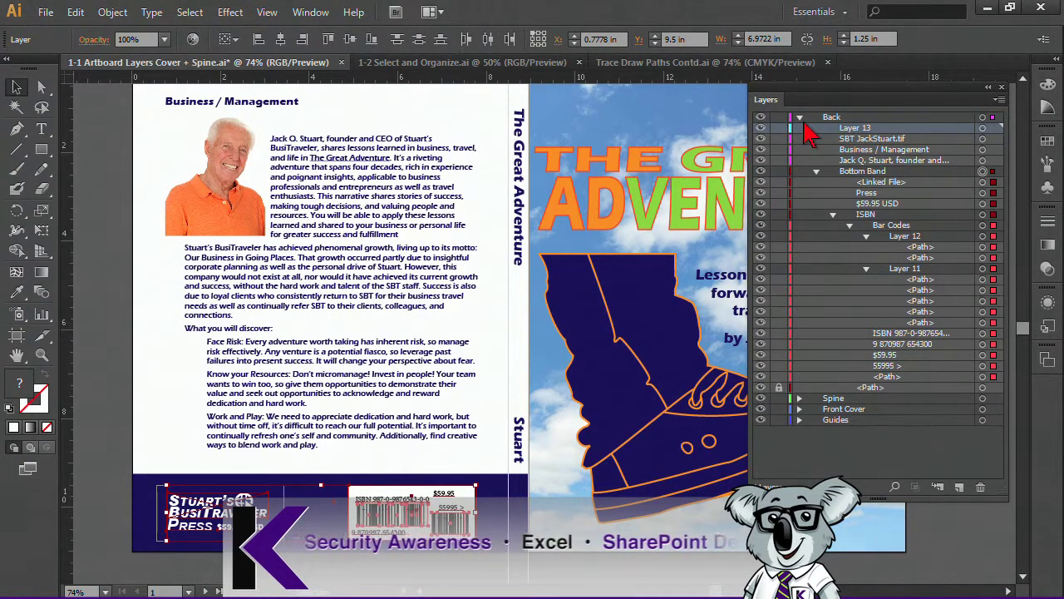
pyautogui.moveTo(844, 131); pyautogui.dragTo(853, 182)
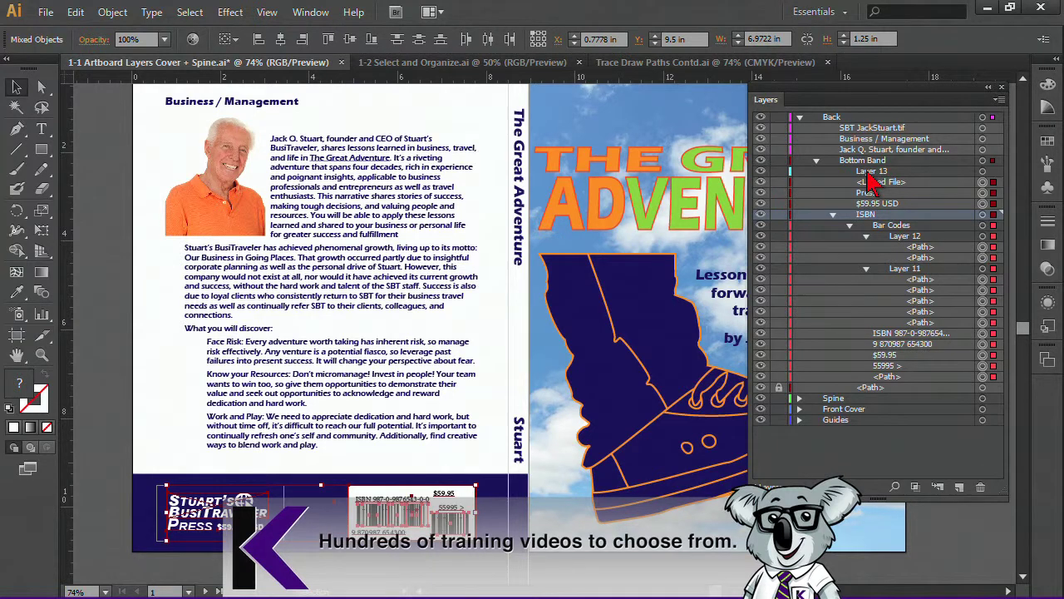
pyautogui.click(868, 173)
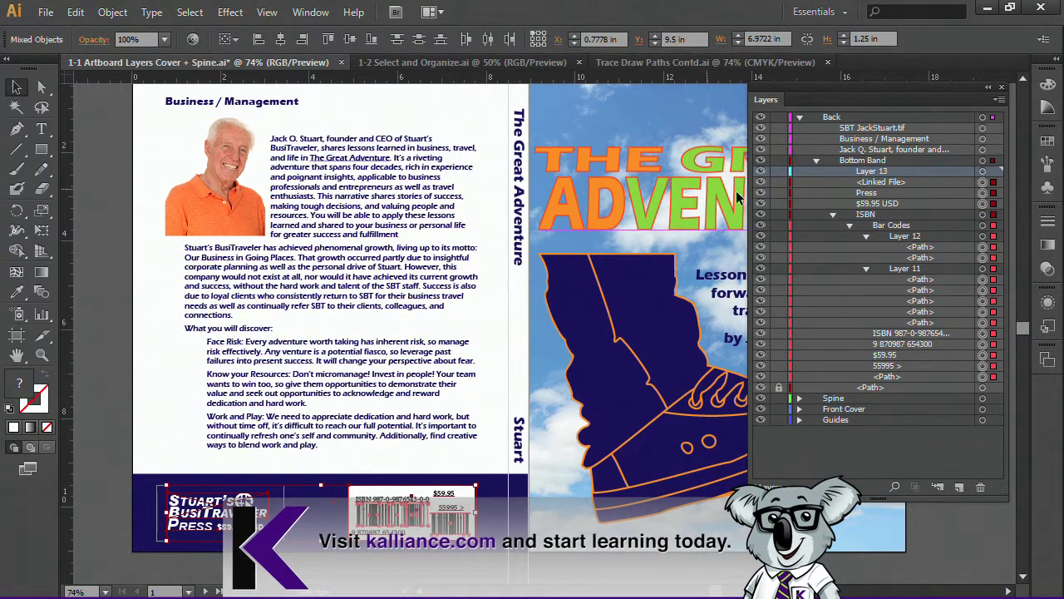
pyautogui.moveTo(875, 176); pyautogui.dragTo(984, 489)
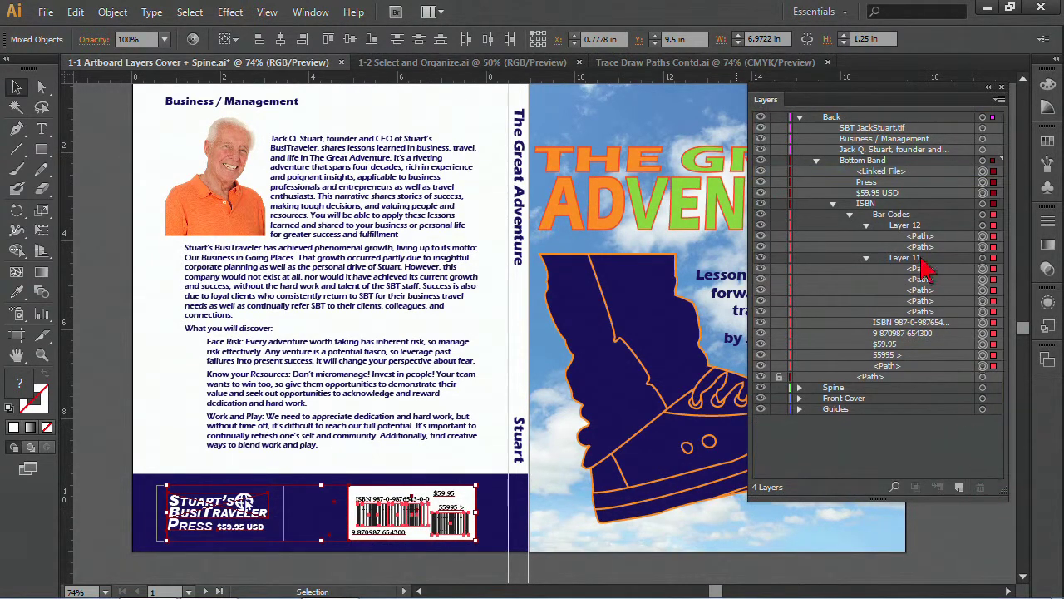
# - Unlock the bottom band's background path and toggle its visibility off and on
pyautogui.click(778, 379)
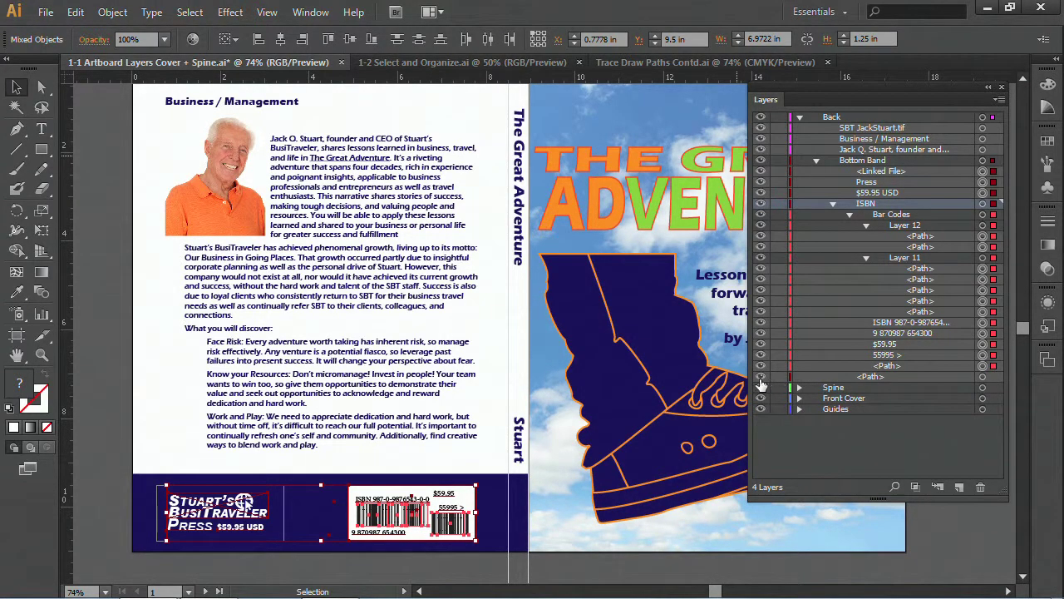
pyautogui.click(759, 379)
pyautogui.click(759, 379)
# - Select and deselect the body text frame and dark blue band on canvas, then lock Guides
pyautogui.click(127, 504)
pyautogui.click(218, 469)
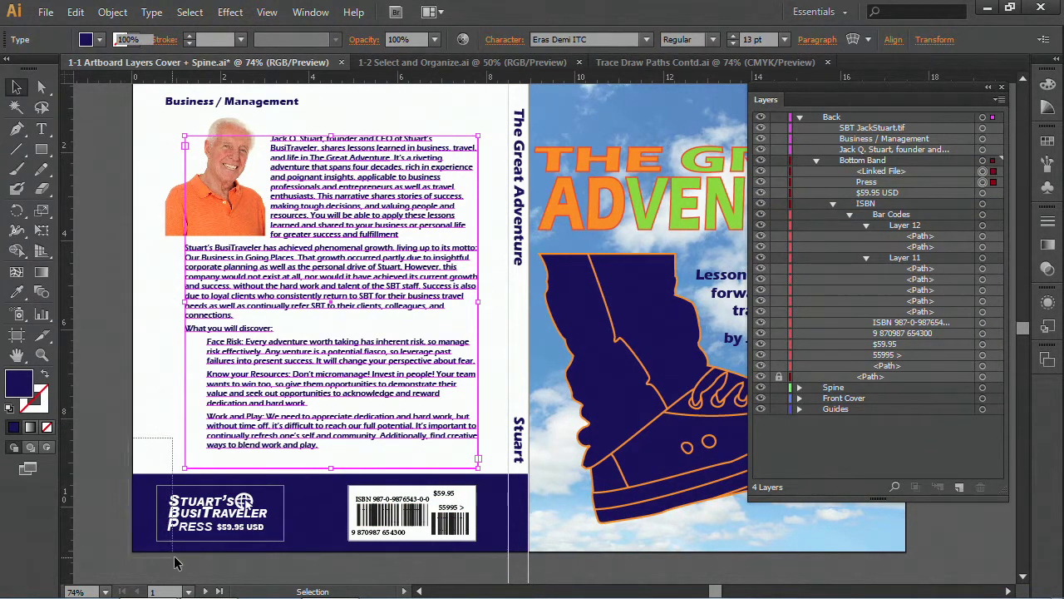
pyautogui.click(124, 497)
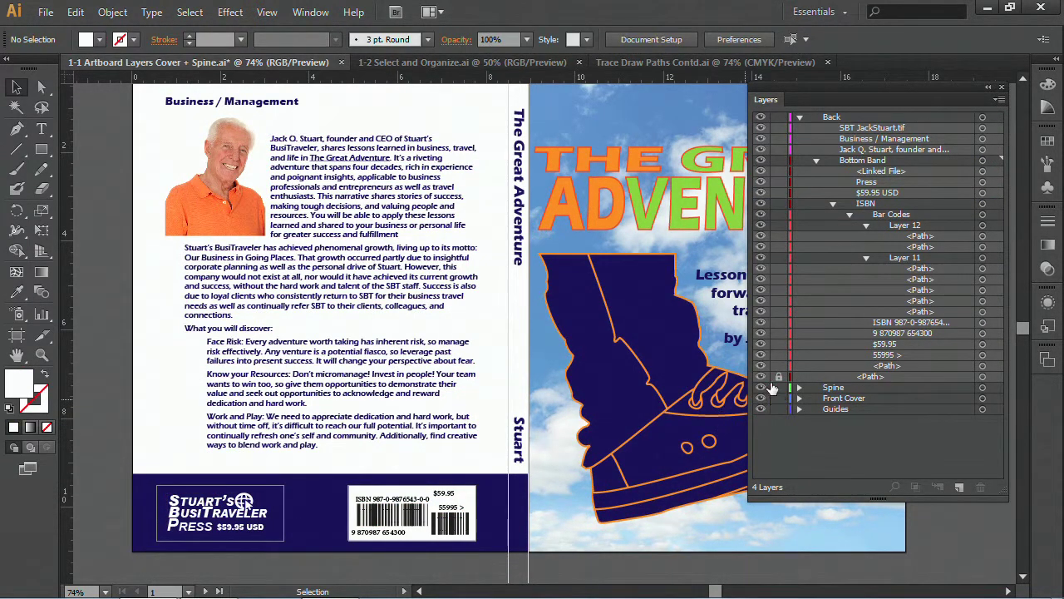
pyautogui.click(433, 490)
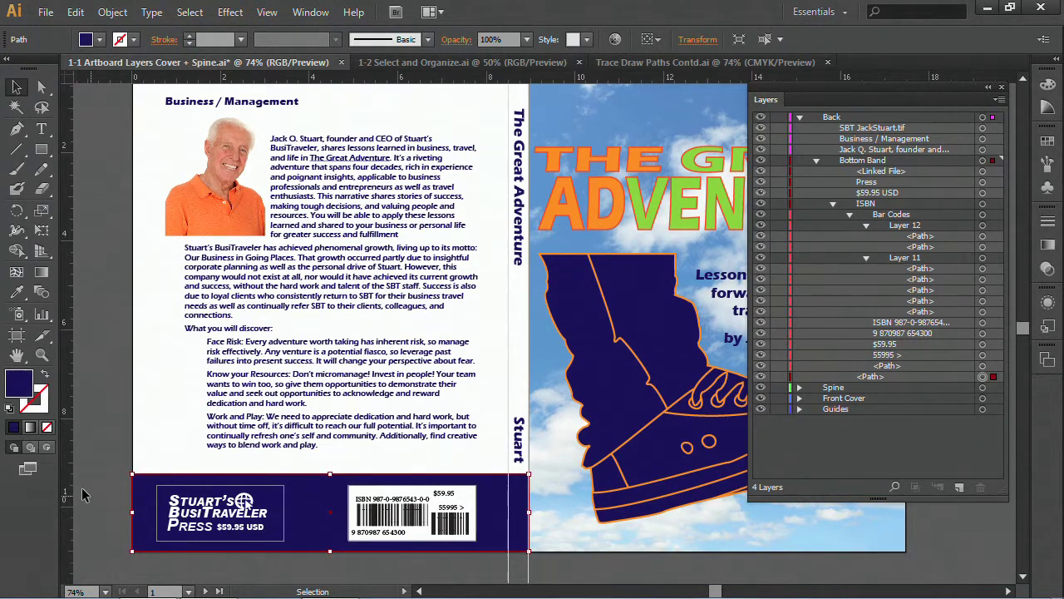
pyautogui.click(431, 469)
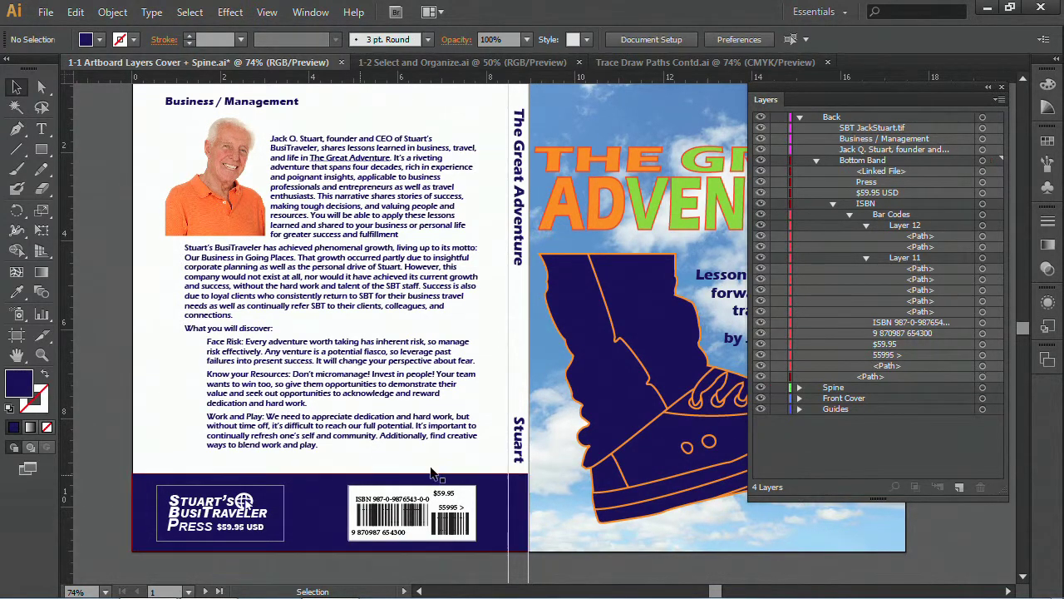
pyautogui.click(779, 409)
# - Select then deselect the shoe artwork, and expand then collapse the Guides layer
pyautogui.click(566, 376)
pyautogui.click(533, 379)
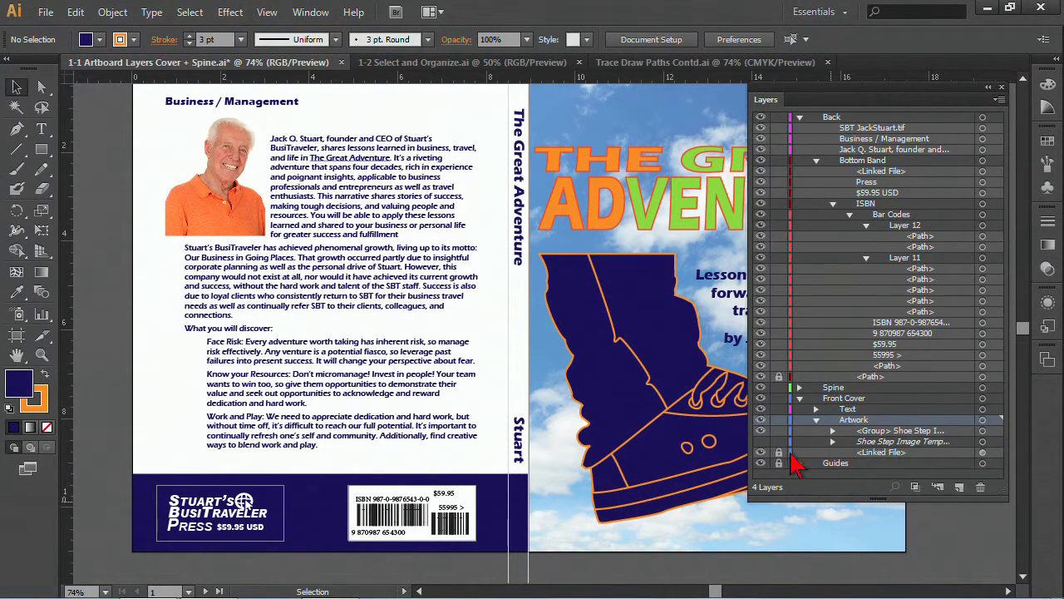
pyautogui.click(799, 462)
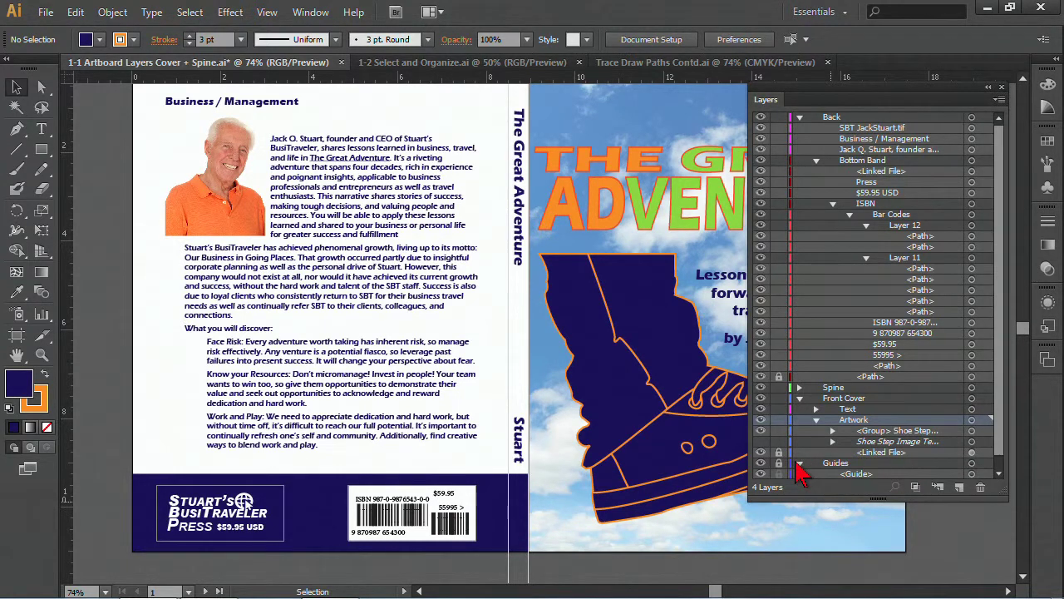
pyautogui.moveTo(1001, 399); pyautogui.dragTo(1006, 470)
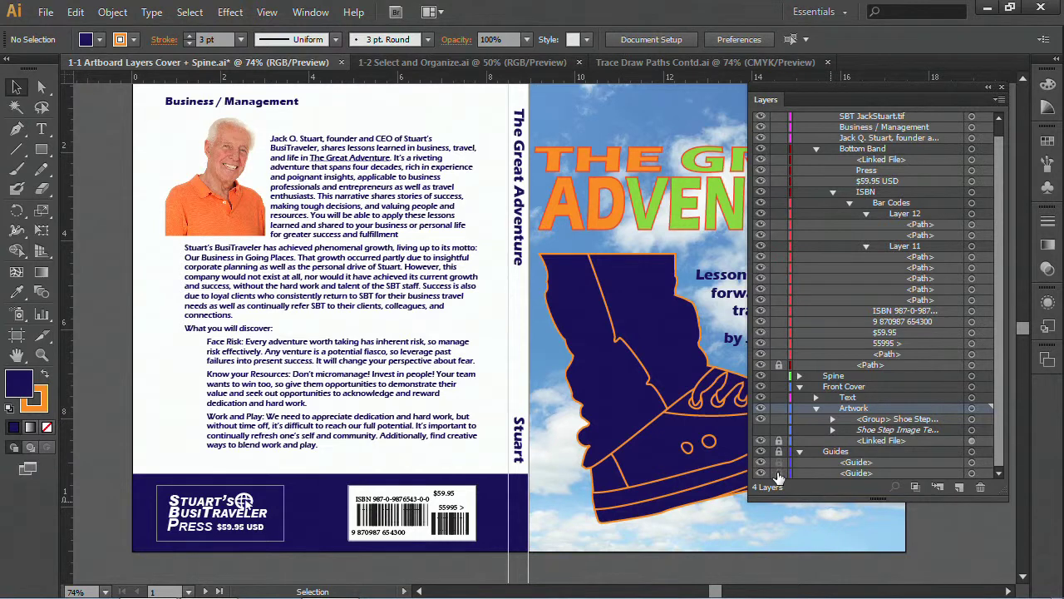
pyautogui.click(800, 451)
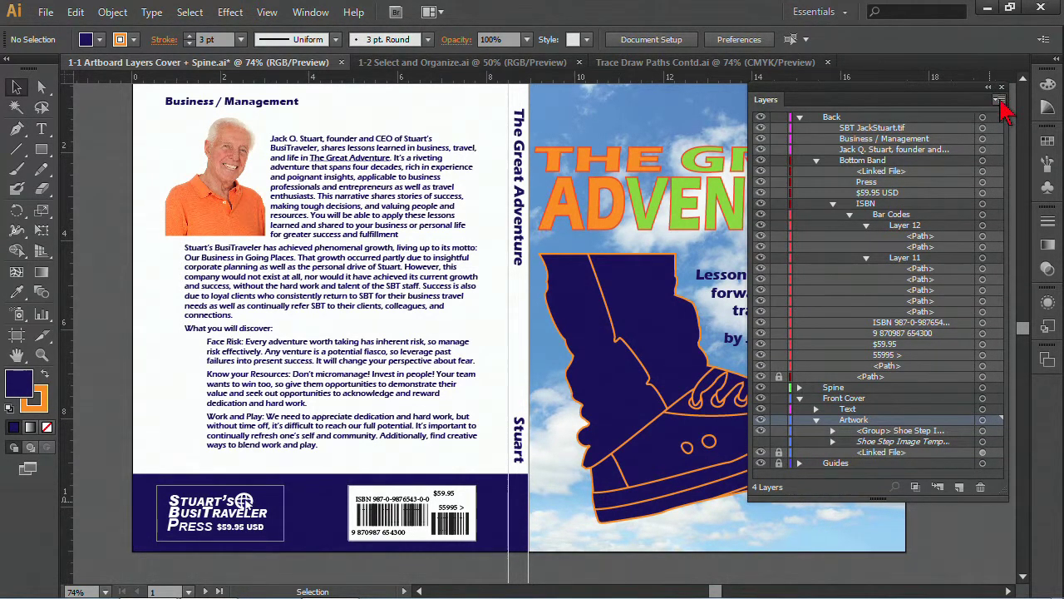
# - Set the Layers panel row size to Medium in Panel Options to show thumbnail previews
pyautogui.click(999, 100)
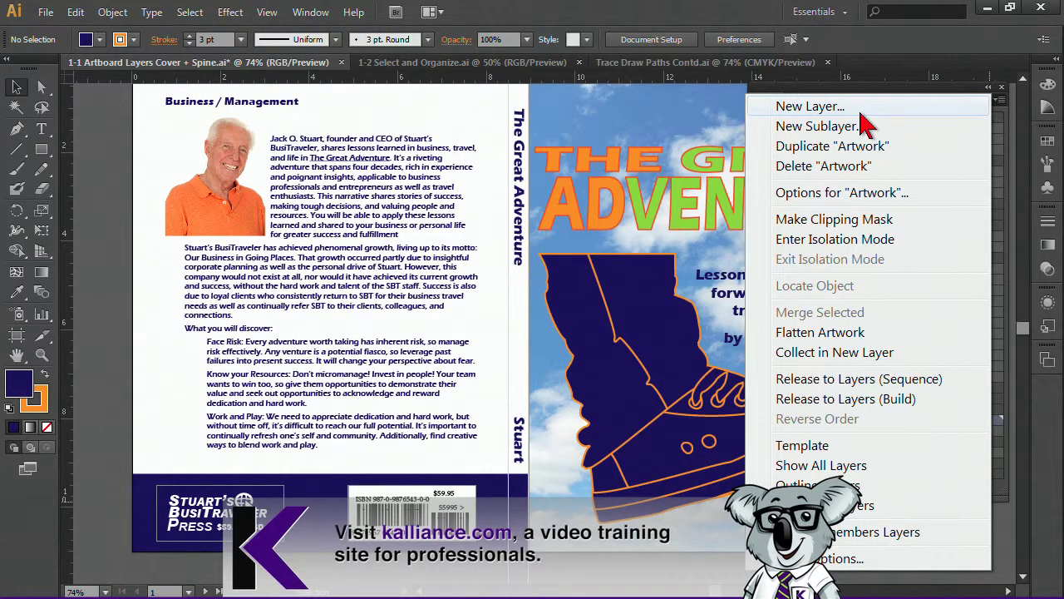
pyautogui.press('Escape')
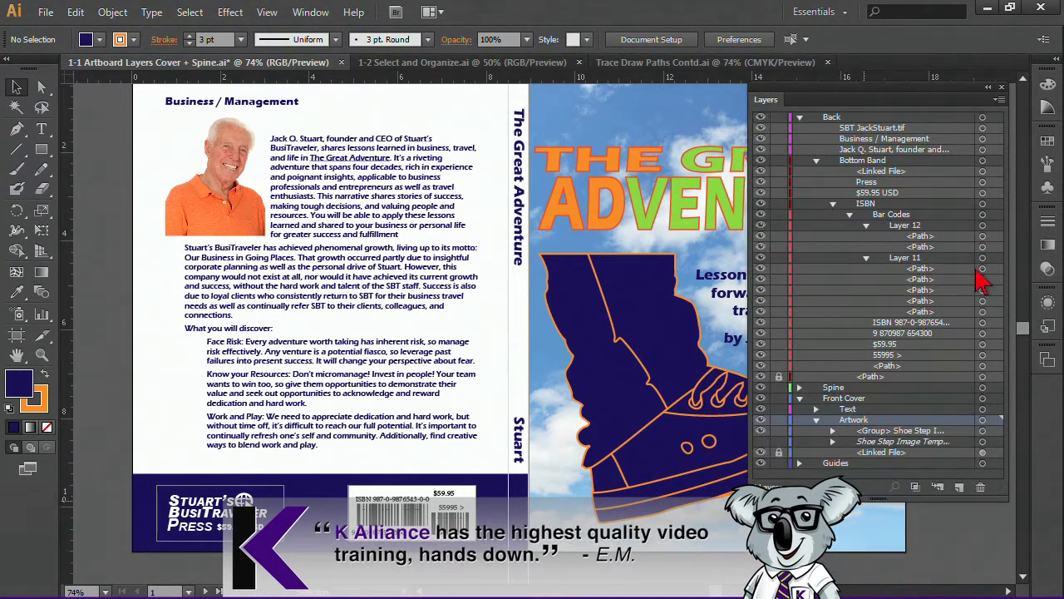
pyautogui.click(999, 100)
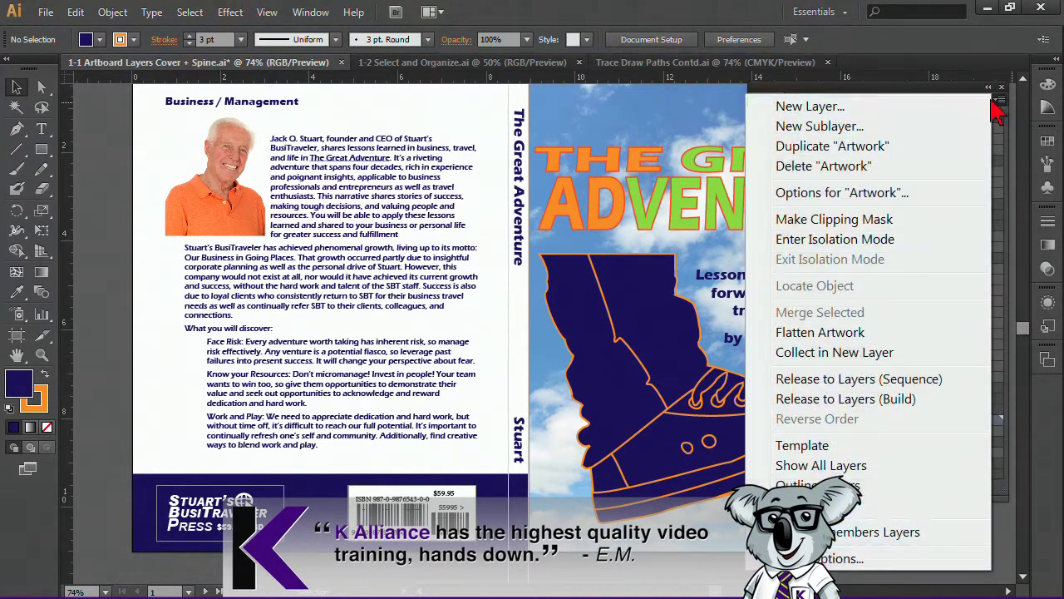
pyautogui.click(828, 559)
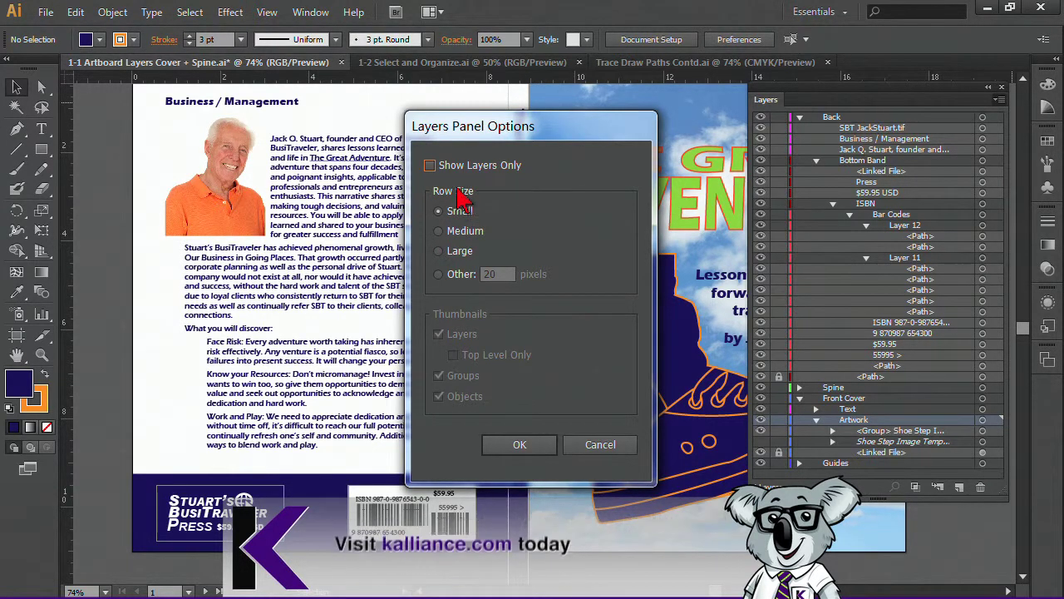
pyautogui.click(439, 231)
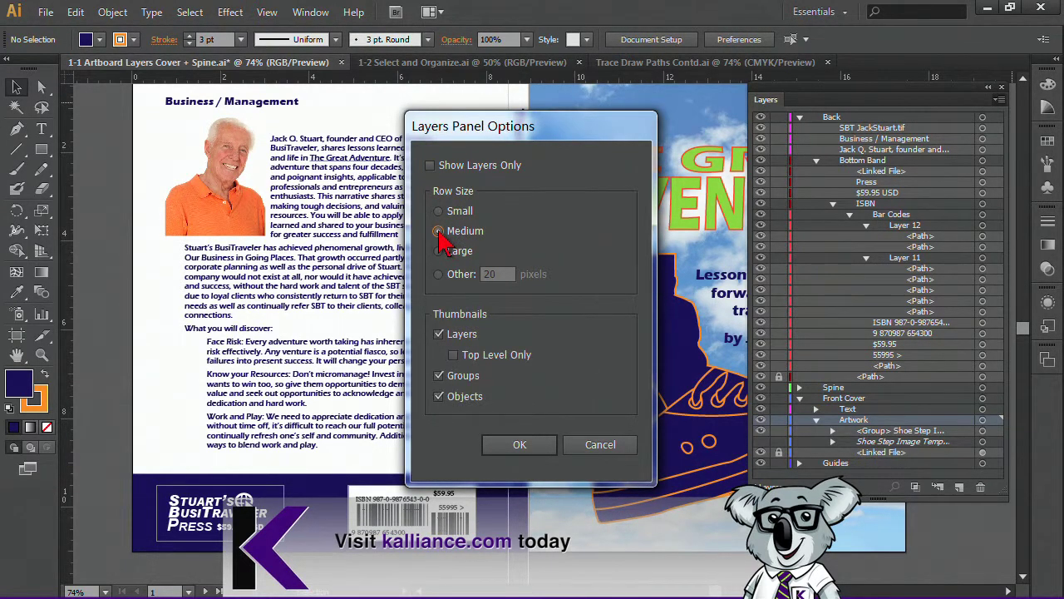
pyautogui.click(513, 447)
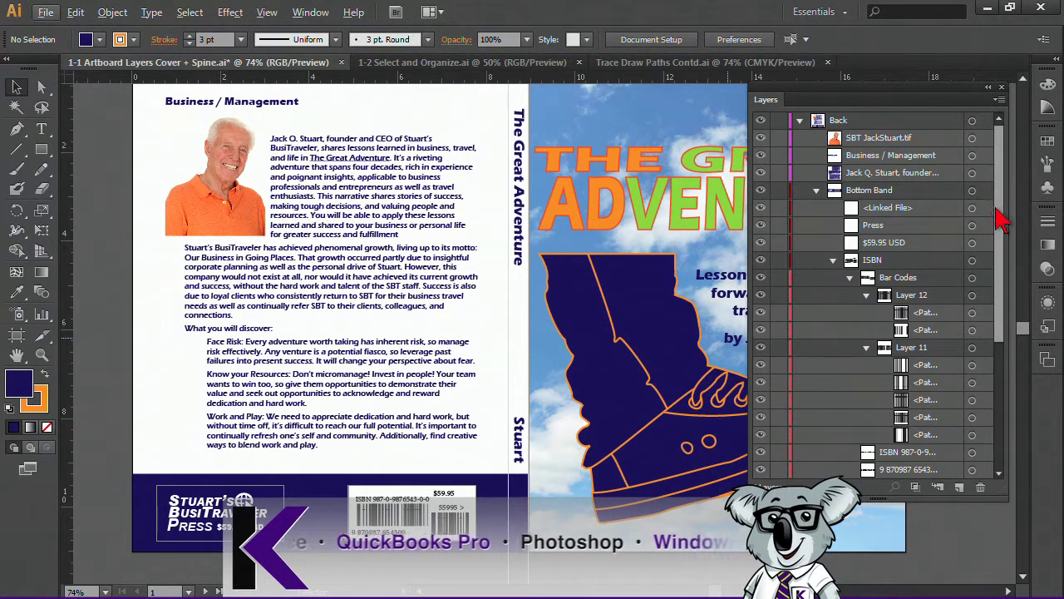
# - Collapse and re-expand the Back layer, then expand Bottom Band to show its contents
pyautogui.click(800, 122)
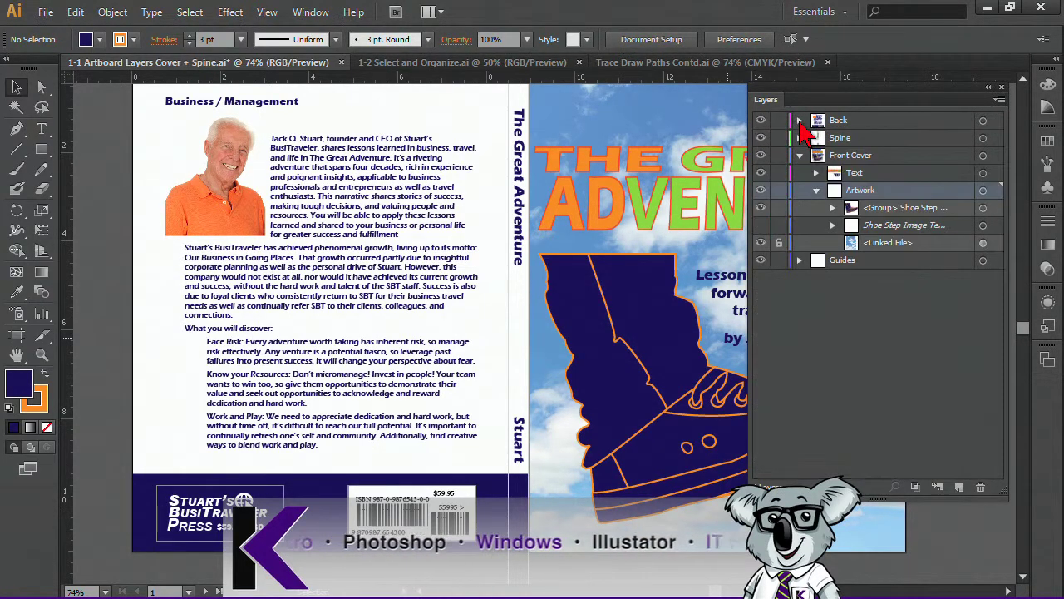
pyautogui.click(799, 121)
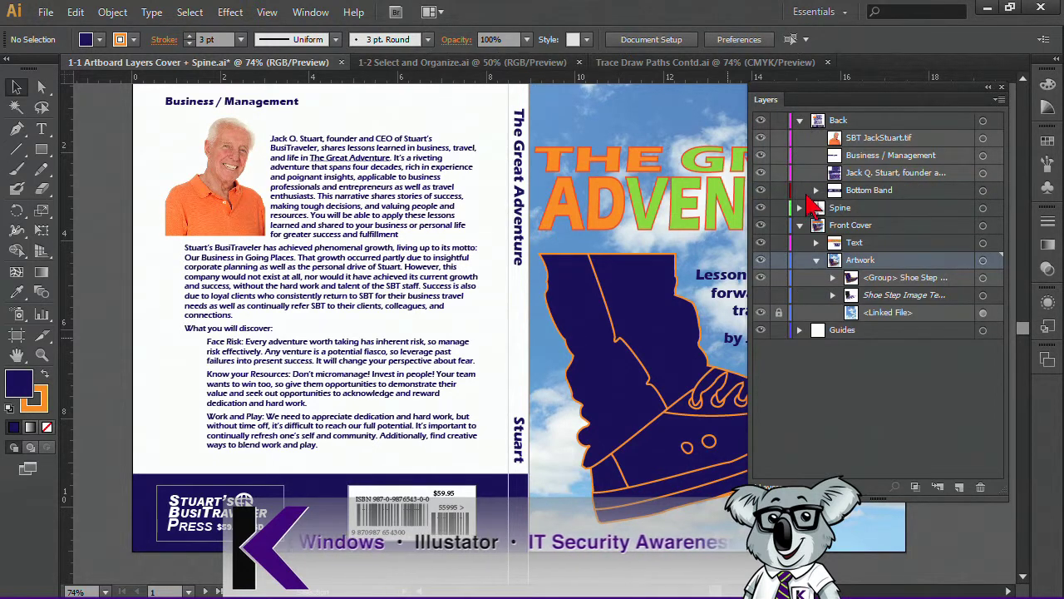
pyautogui.click(816, 190)
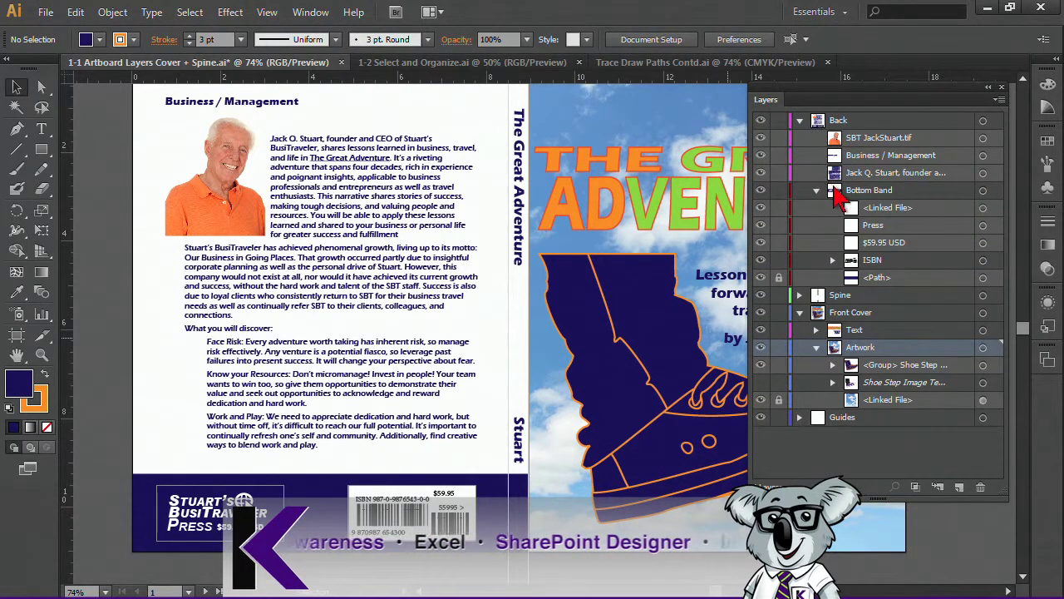
# - Switch the Layers panel rows to Large in Panel Options and collapse the Bottom Band group
pyautogui.click(999, 99)
pyautogui.click(865, 558)
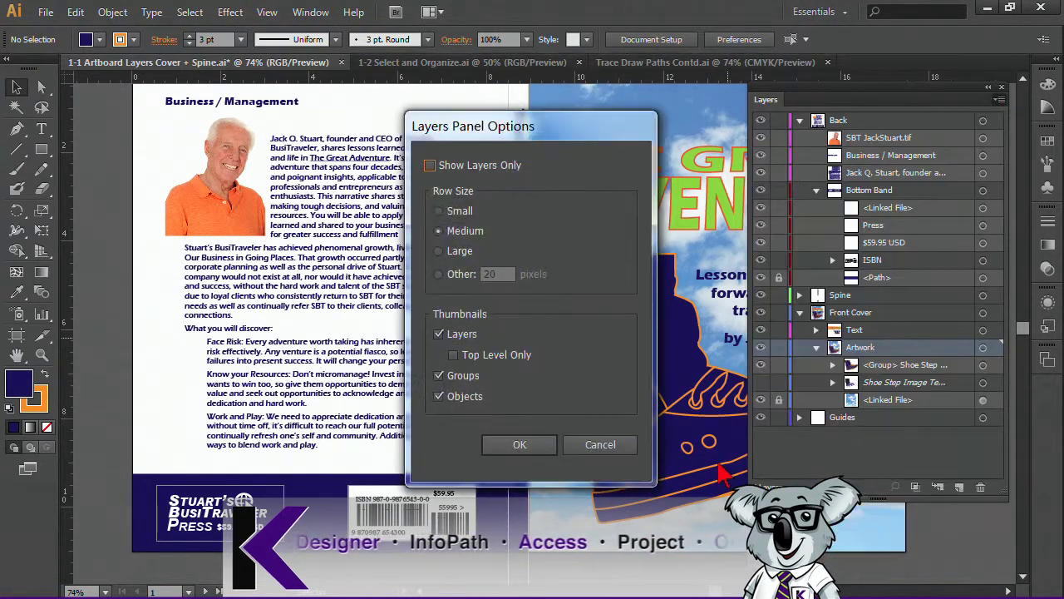
pyautogui.click(441, 251)
pyautogui.click(519, 445)
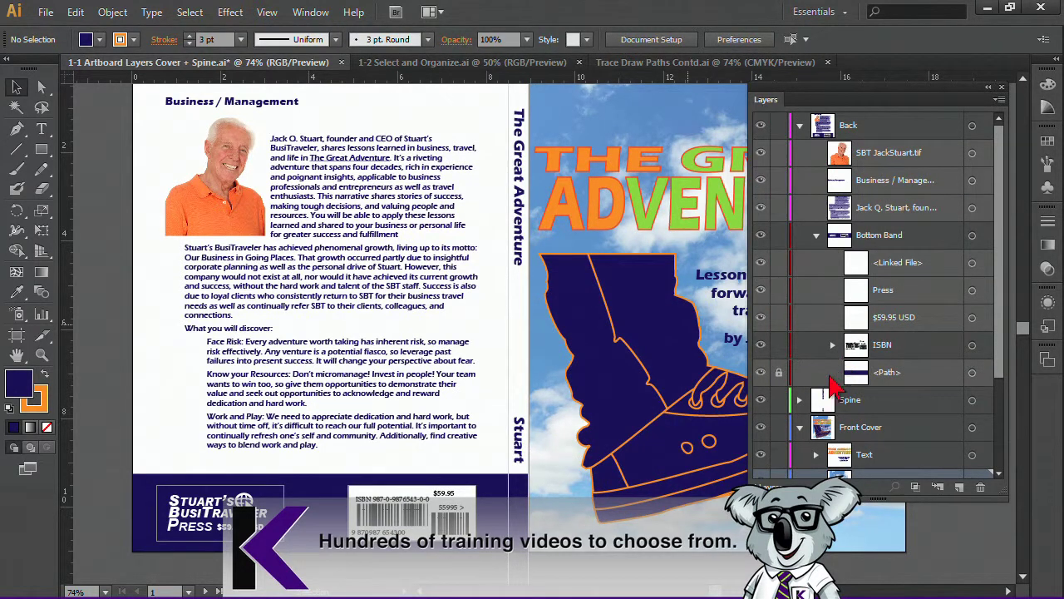
pyautogui.moveTo(1002, 280); pyautogui.dragTo(1008, 401)
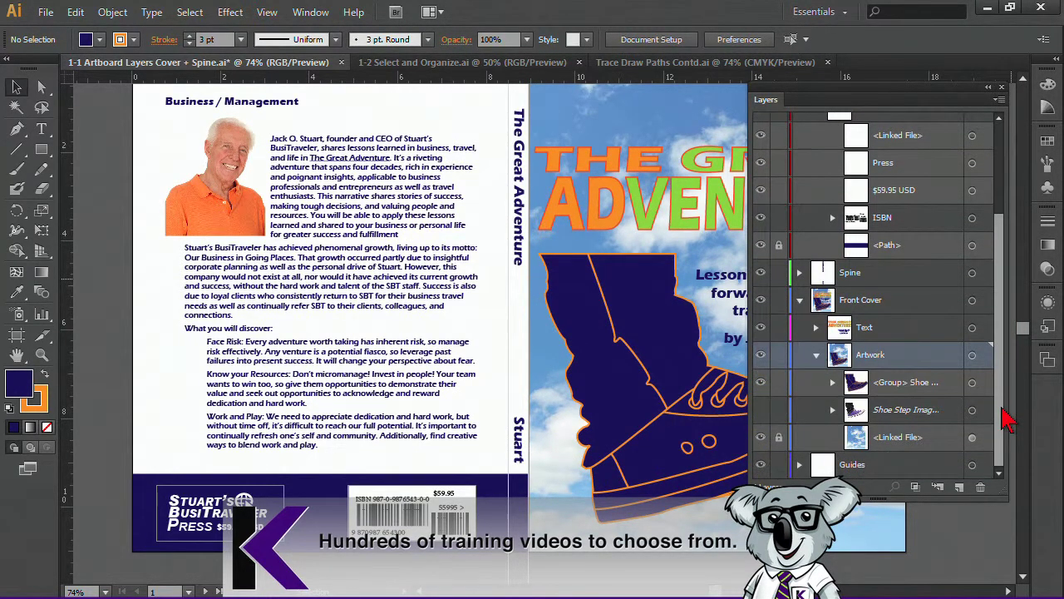
pyautogui.moveTo(1006, 420); pyautogui.dragTo(1004, 229)
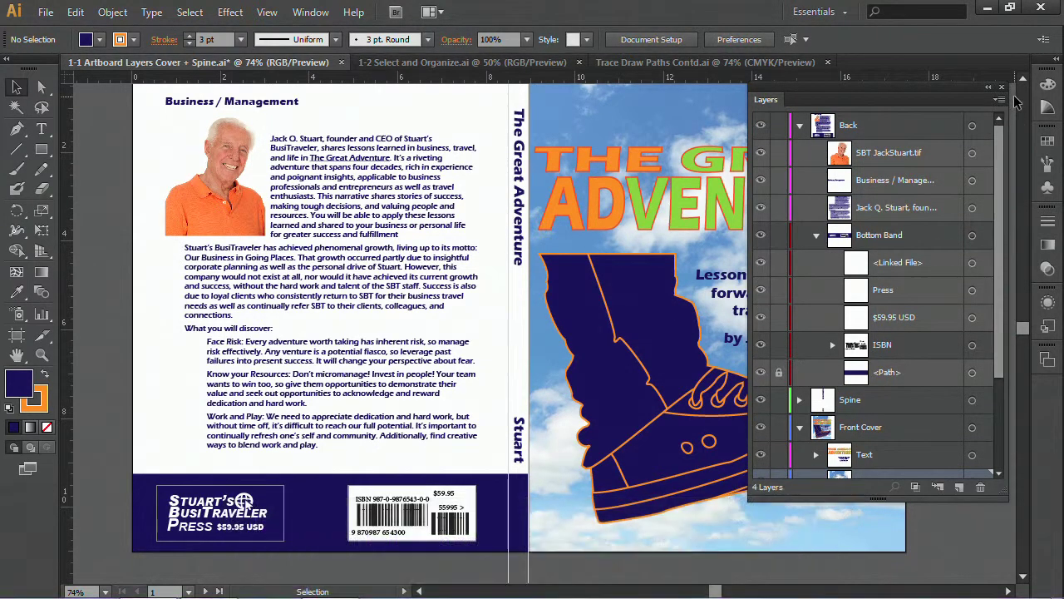
pyautogui.click(816, 236)
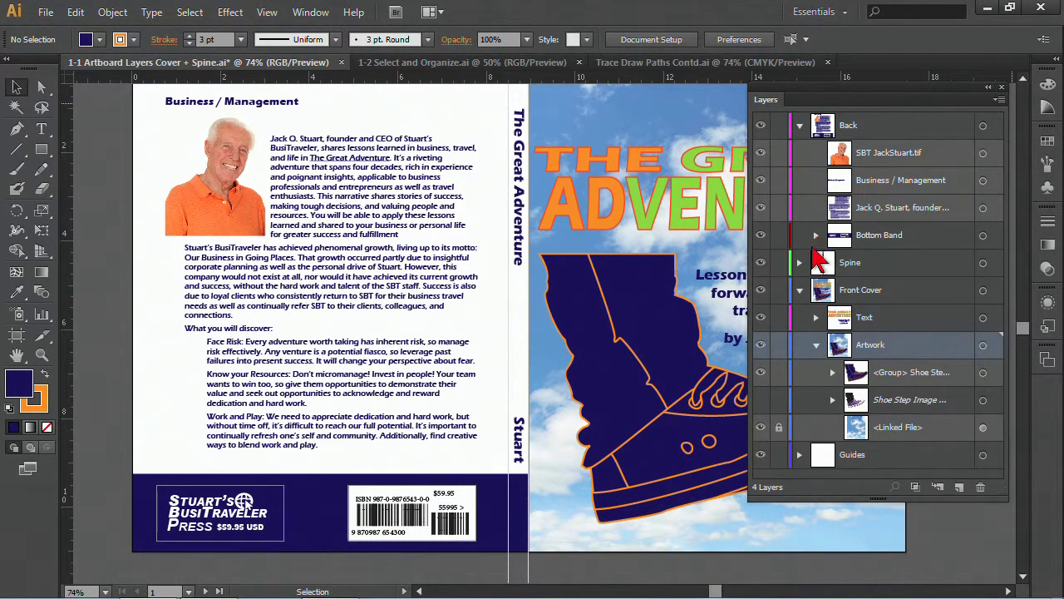
# - Expand Spine, Back and Bottom Band, then select and expand the ISBN group
pyautogui.click(800, 125)
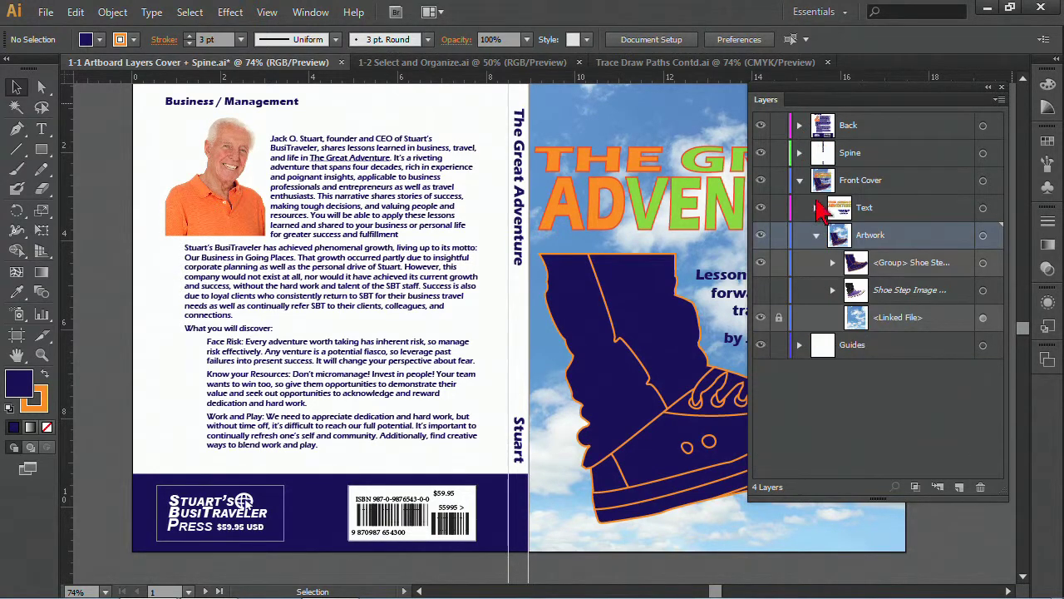
pyautogui.click(800, 153)
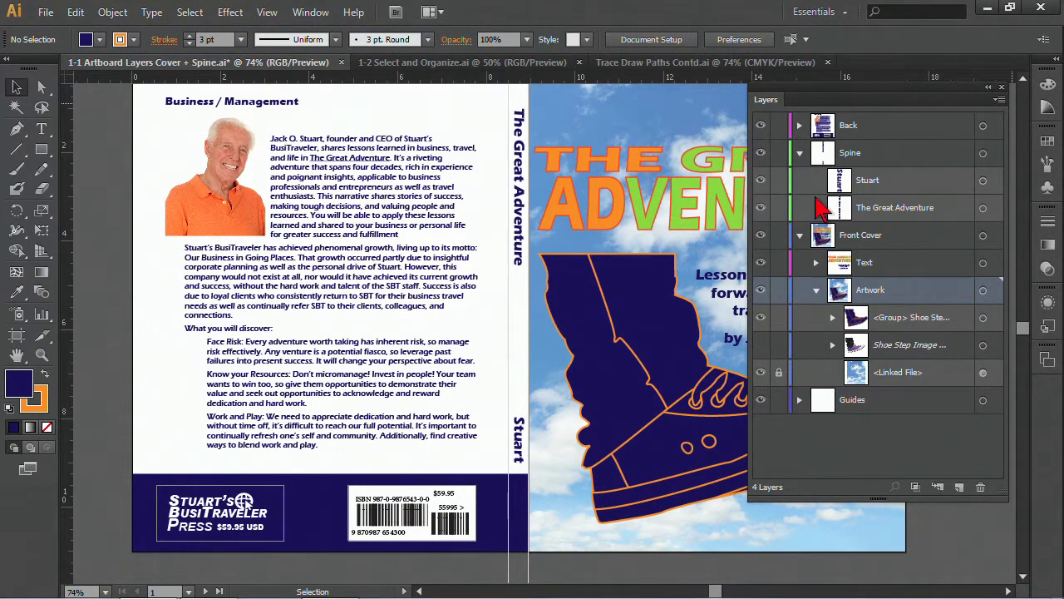
pyautogui.click(800, 126)
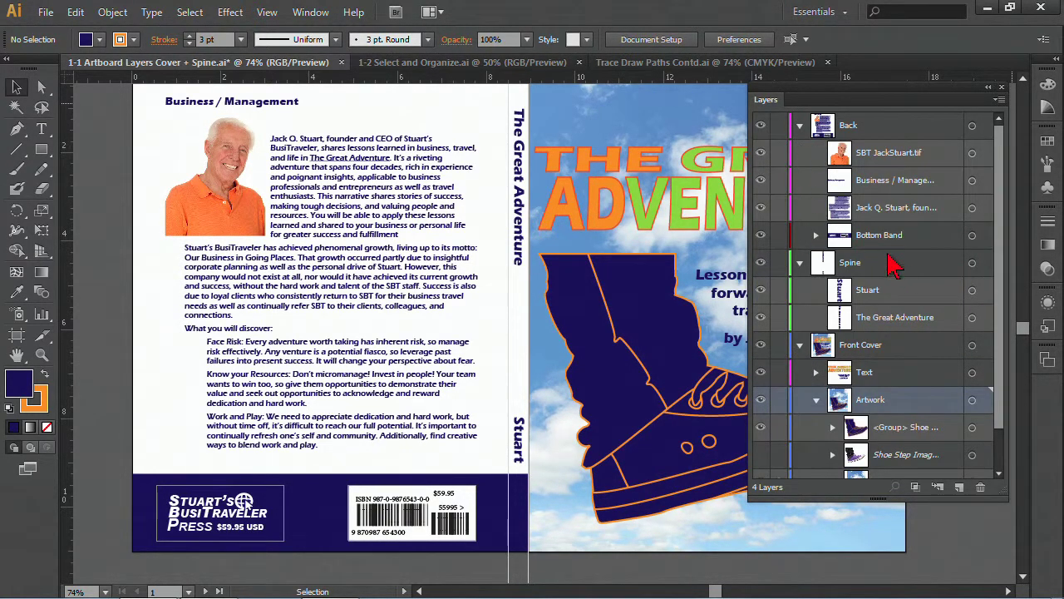
pyautogui.click(816, 235)
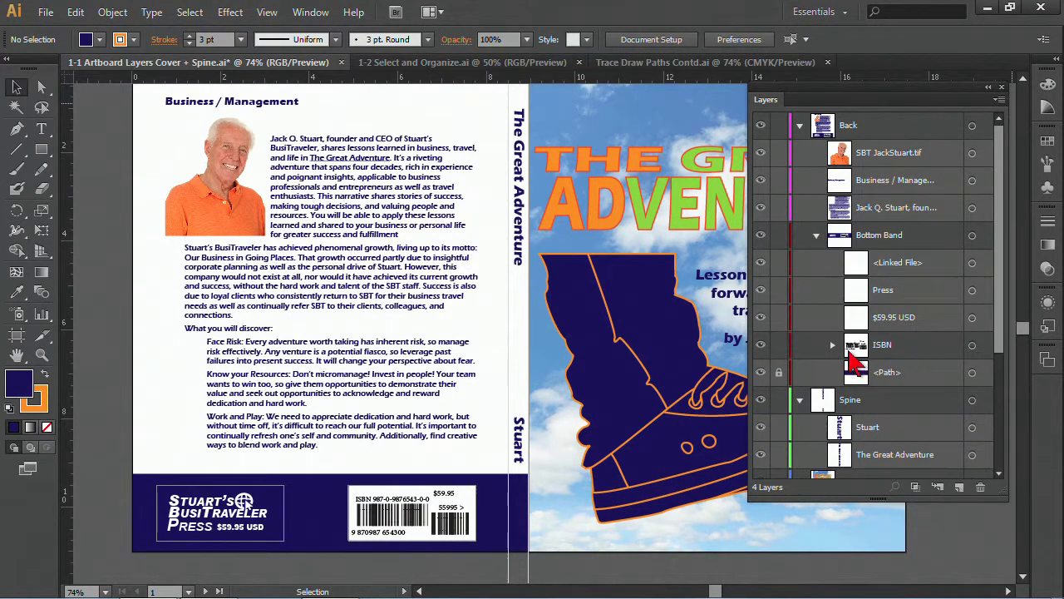
pyautogui.click(888, 353)
pyautogui.click(972, 345)
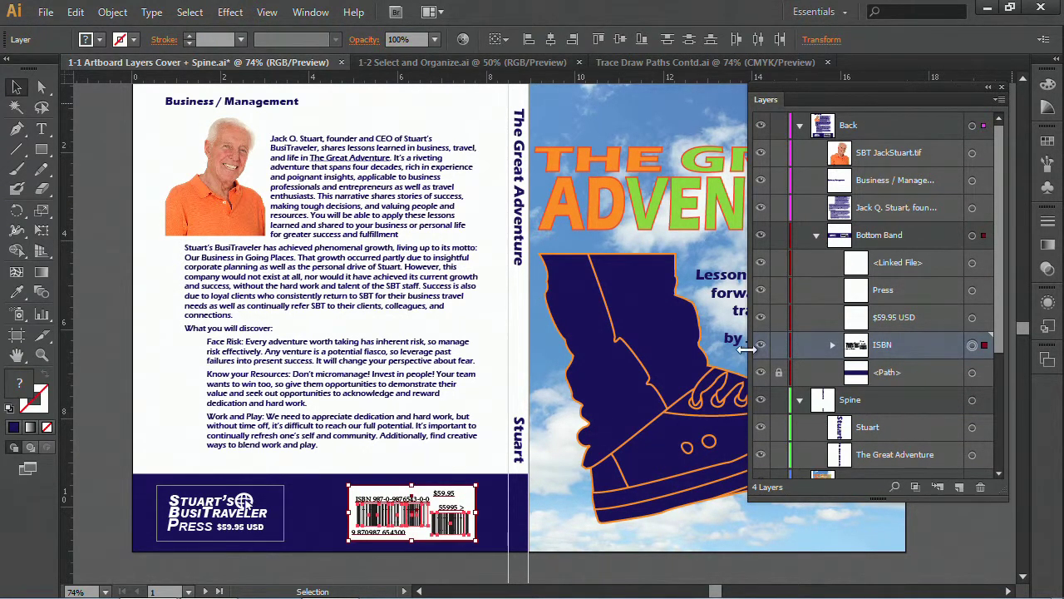
pyautogui.click(833, 345)
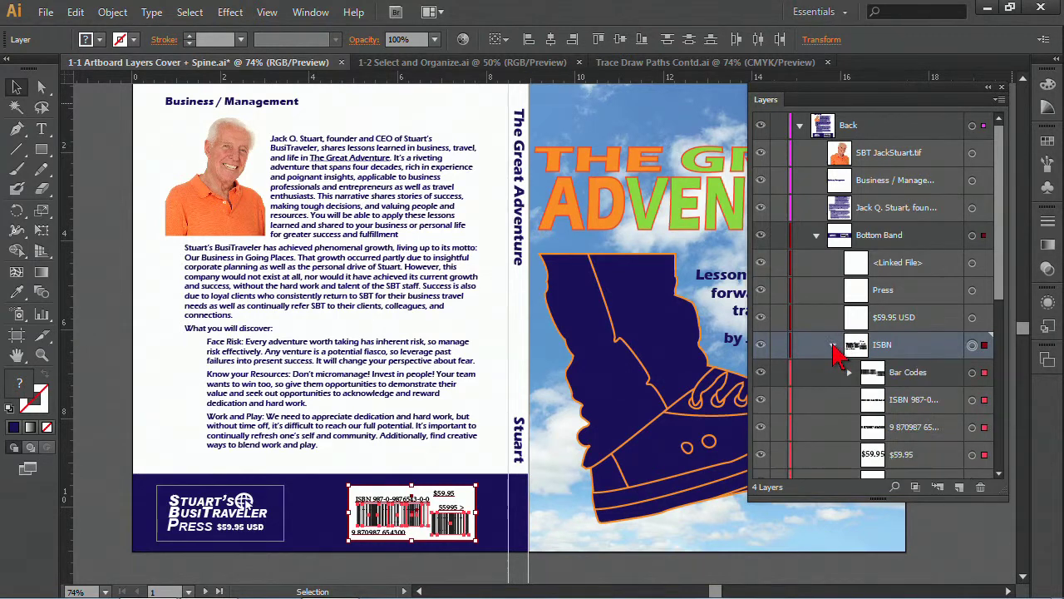
# - Collapse ISBN and Bottom Band, select Bottom Band and bring up its layer commands
pyautogui.click(1000, 99)
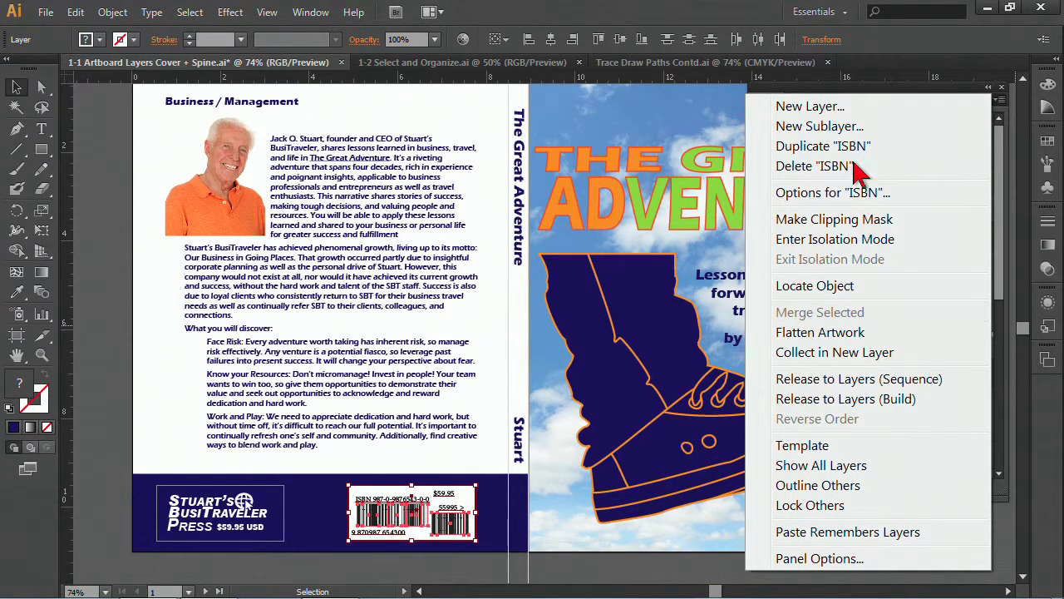
pyautogui.click(898, 79)
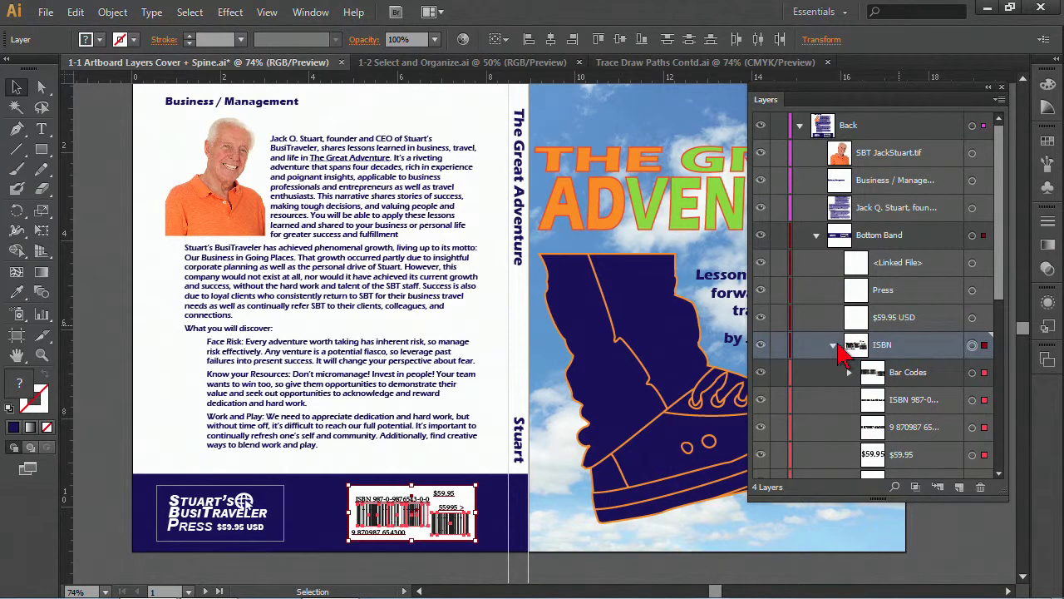
pyautogui.click(833, 345)
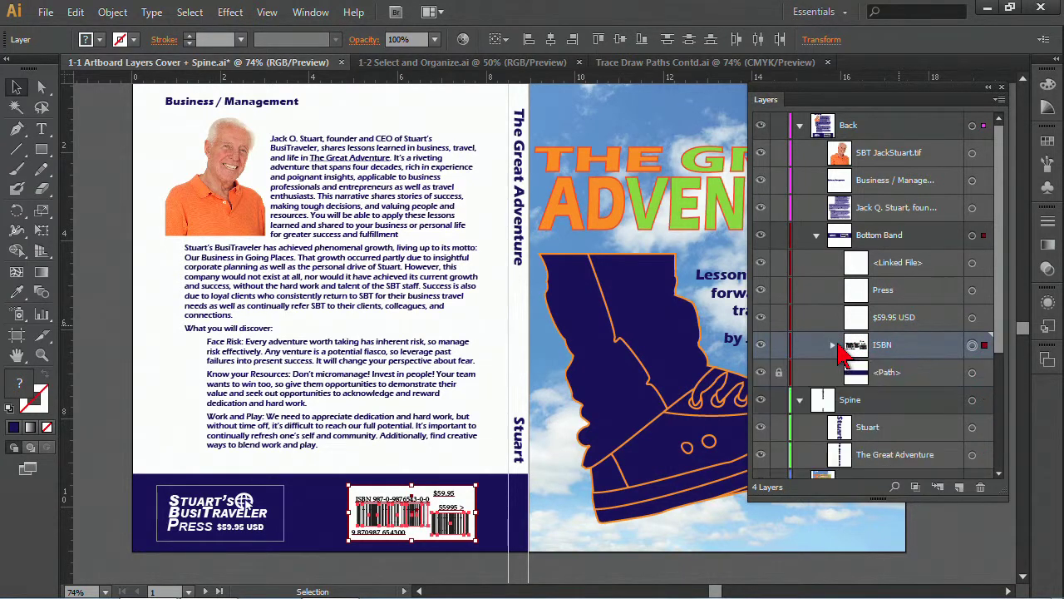
pyautogui.click(816, 237)
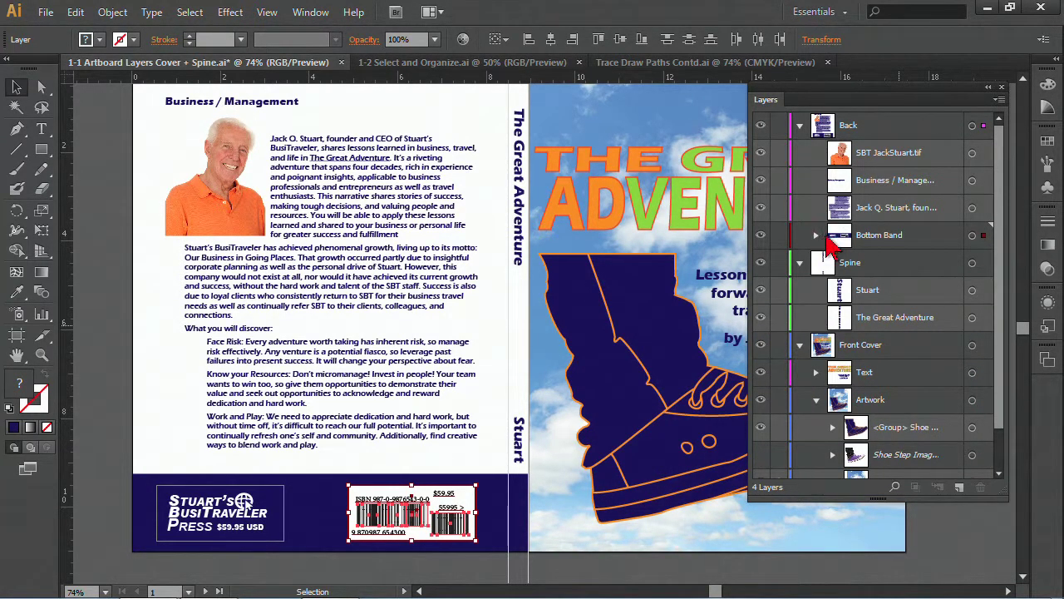
pyautogui.click(873, 240)
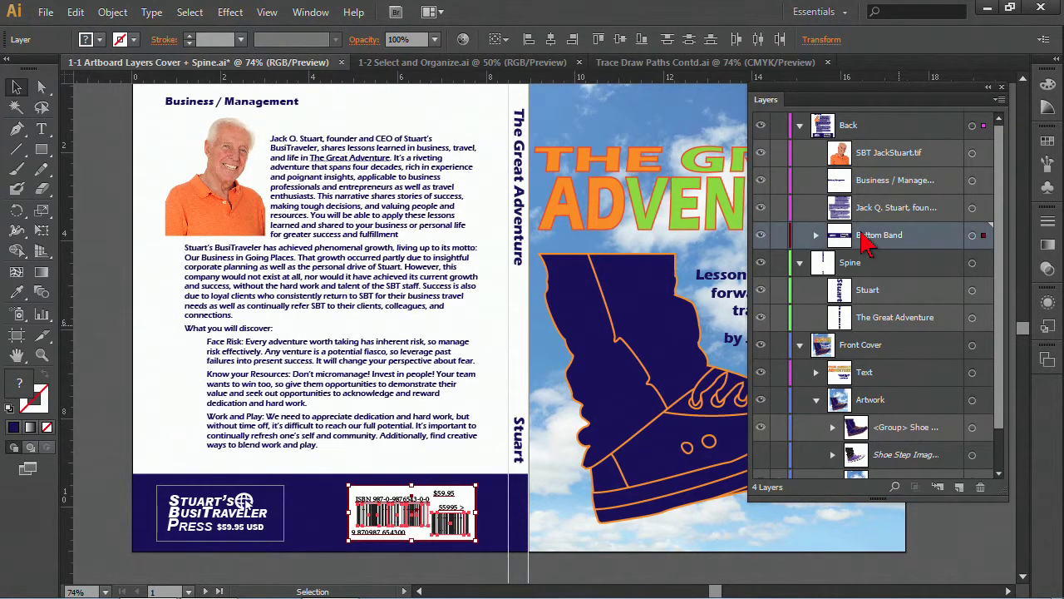
pyautogui.click(998, 100)
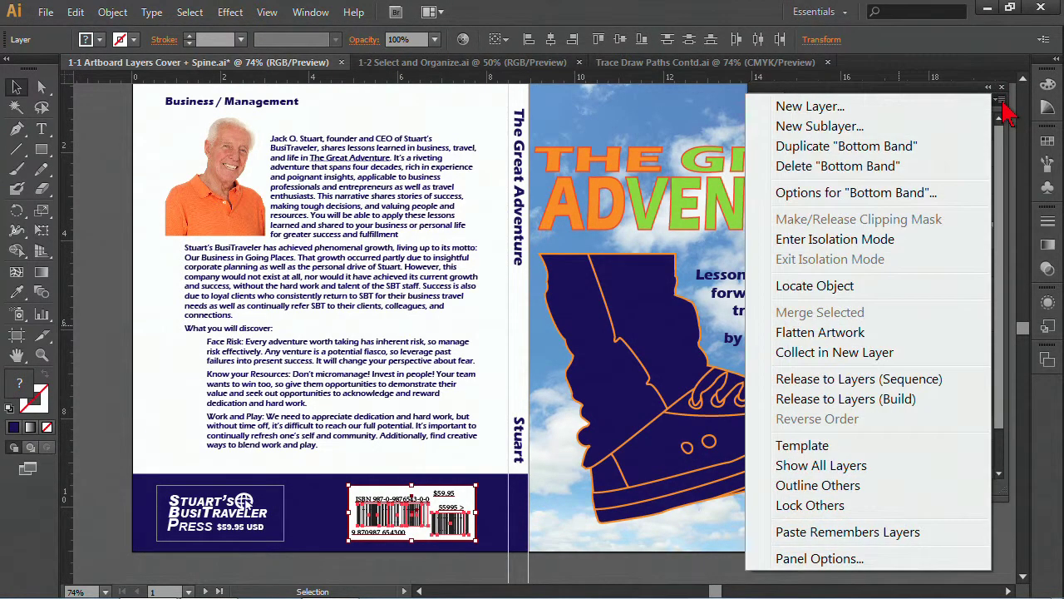
# - Merge the bio text, Business / Management heading and author photo layers into Bottom Band
pyautogui.click(1003, 98)
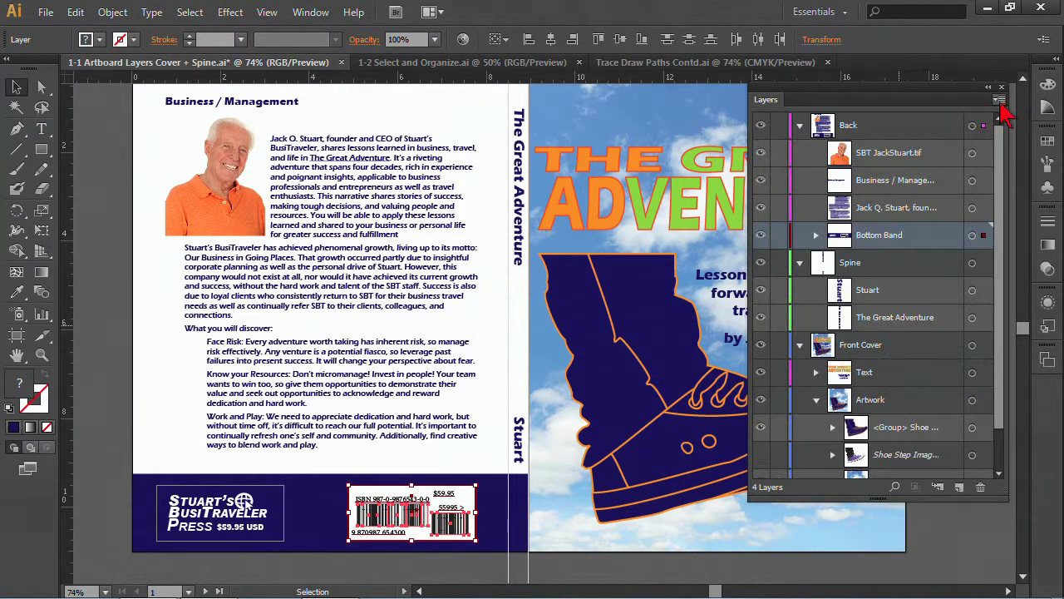
pyautogui.keyDown('ctrl'); pyautogui.click(877, 212); pyautogui.keyUp('ctrl')
pyautogui.keyDown('ctrl'); pyautogui.click(882, 183); pyautogui.keyUp('ctrl')
pyautogui.keyDown('ctrl'); pyautogui.click(885, 158); pyautogui.keyUp('ctrl')
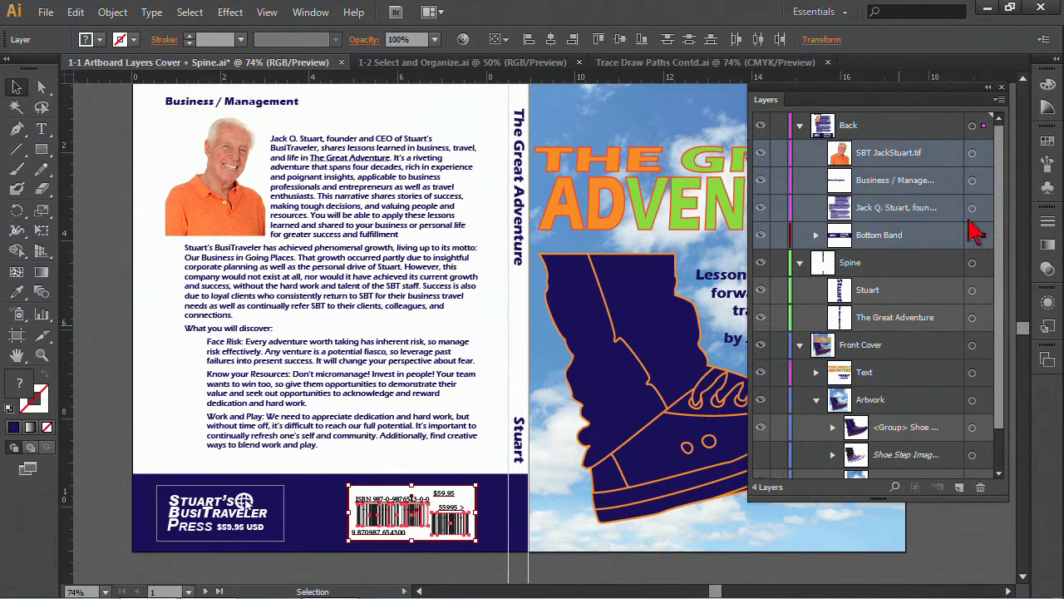
pyautogui.click(1000, 100)
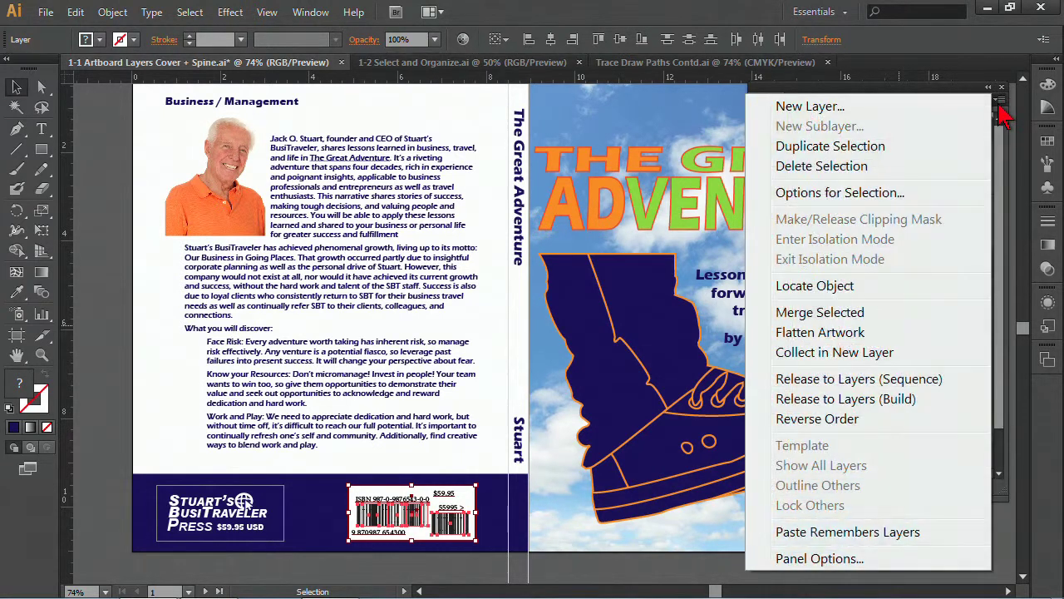
pyautogui.click(836, 314)
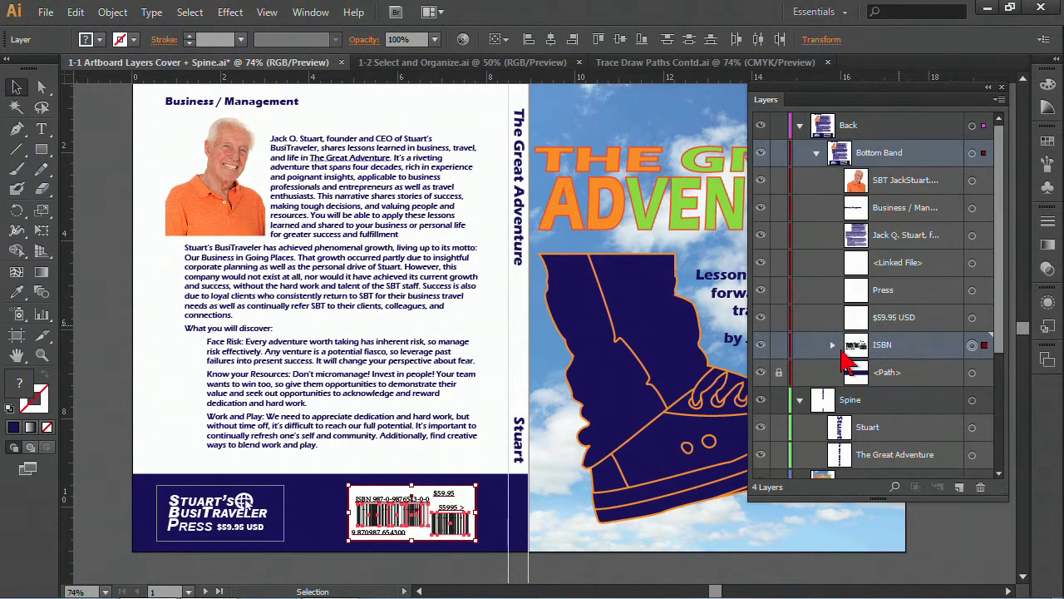
pyautogui.click(1000, 100)
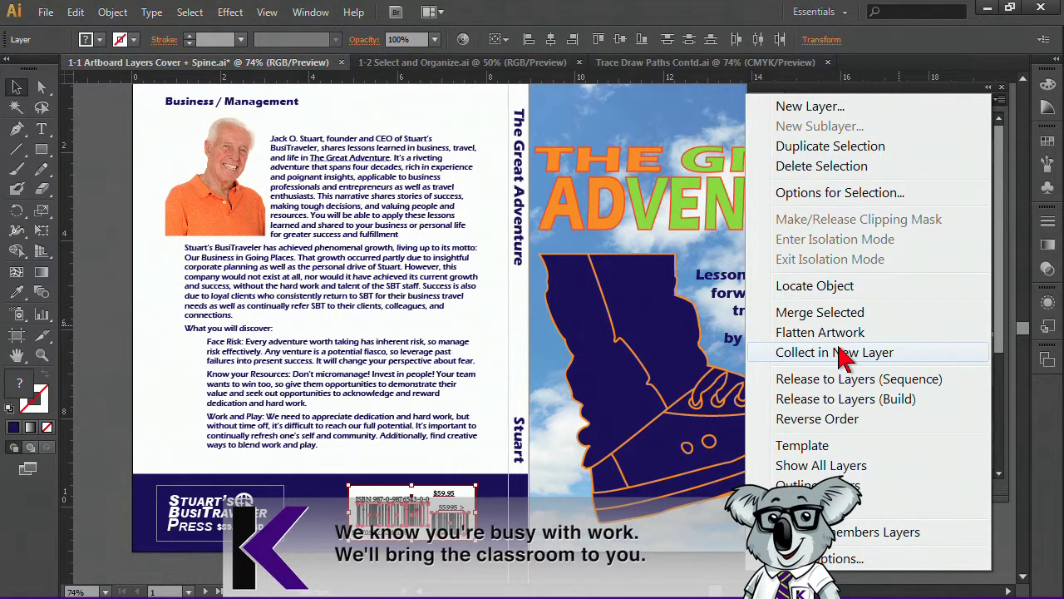
# - Collect the author photo, heading and bio text into new sublayer Layer 13, then expand it
pyautogui.click(815, 286)
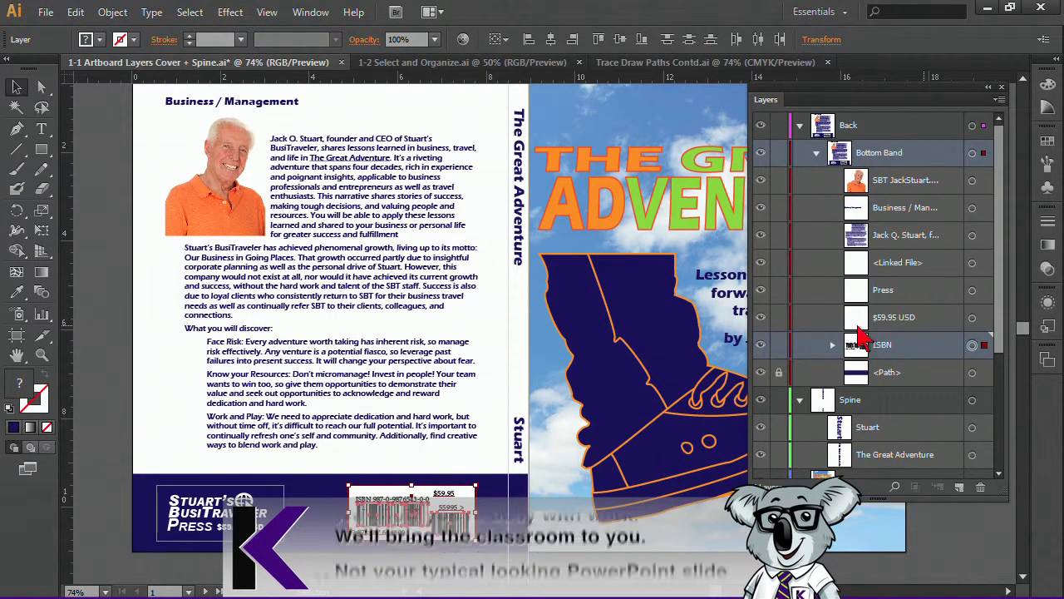
pyautogui.click(882, 207)
pyautogui.keyDown('shift'); pyautogui.click(884, 179); pyautogui.keyUp('shift')
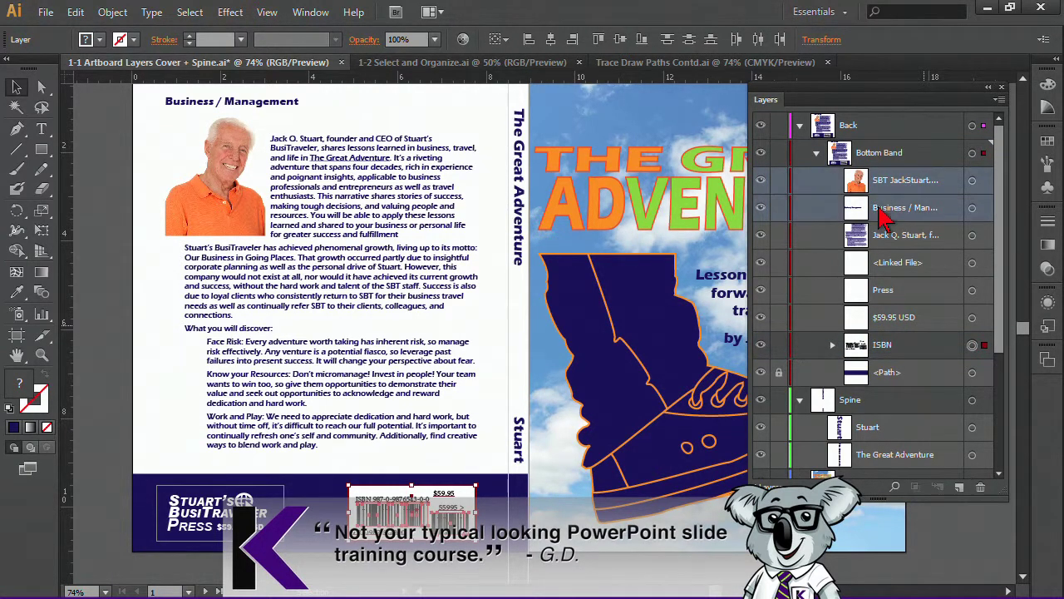
pyautogui.keyDown('shift'); pyautogui.click(882, 235); pyautogui.keyUp('shift')
pyautogui.click(998, 99)
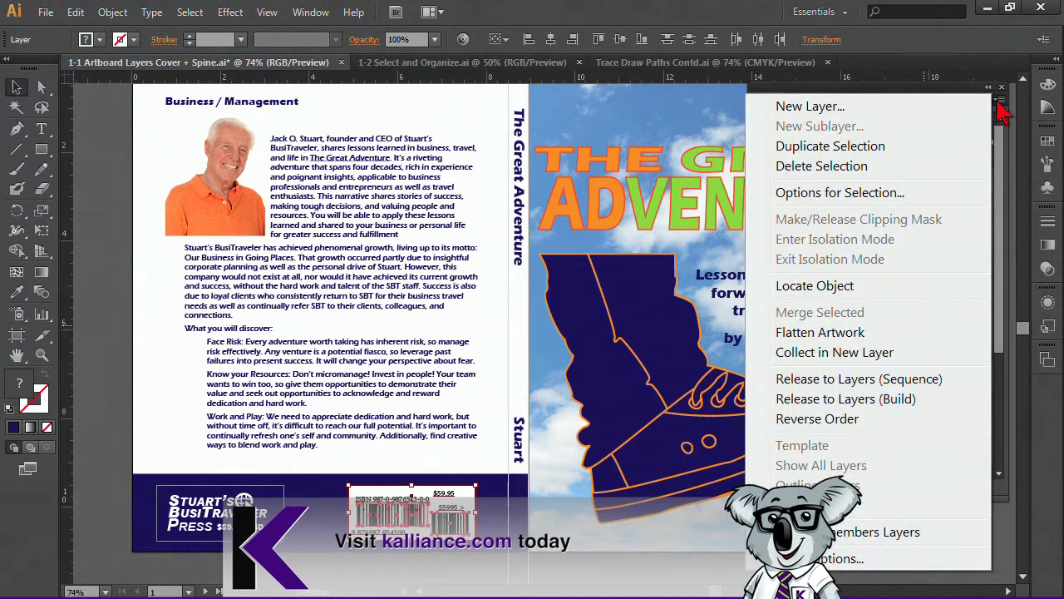
pyautogui.click(836, 353)
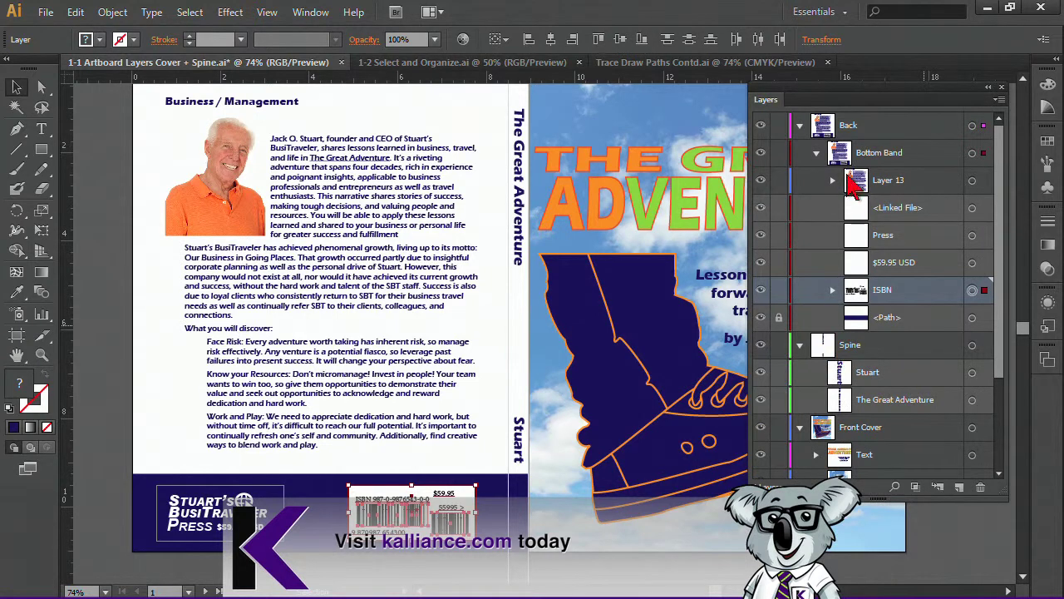
pyautogui.click(832, 180)
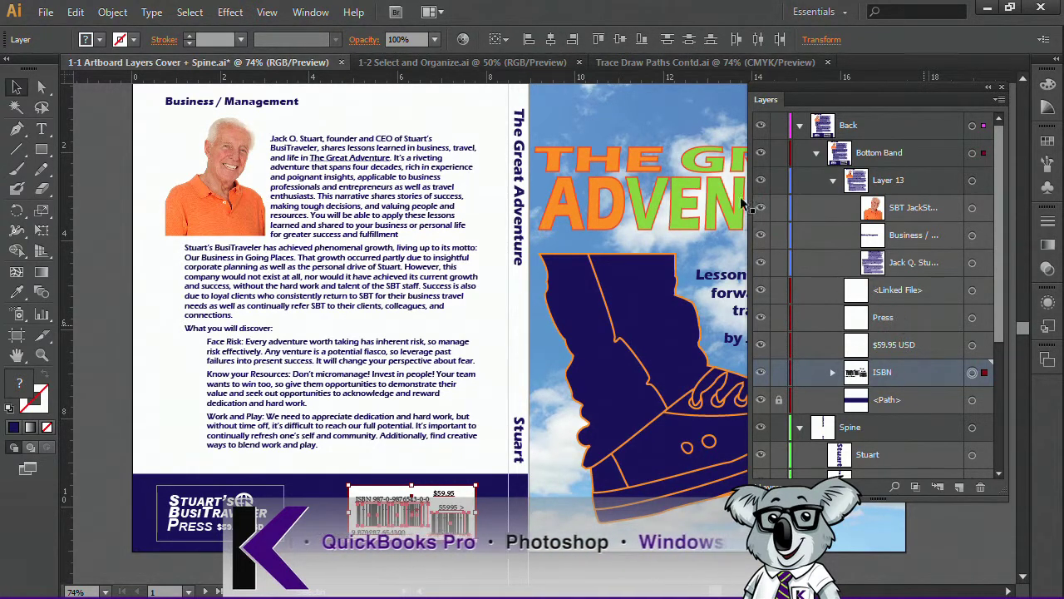
# - Switch to Trace Draw Paths Contd.ai, expand Trace Template and open its Layer Options
pyautogui.click(616, 67)
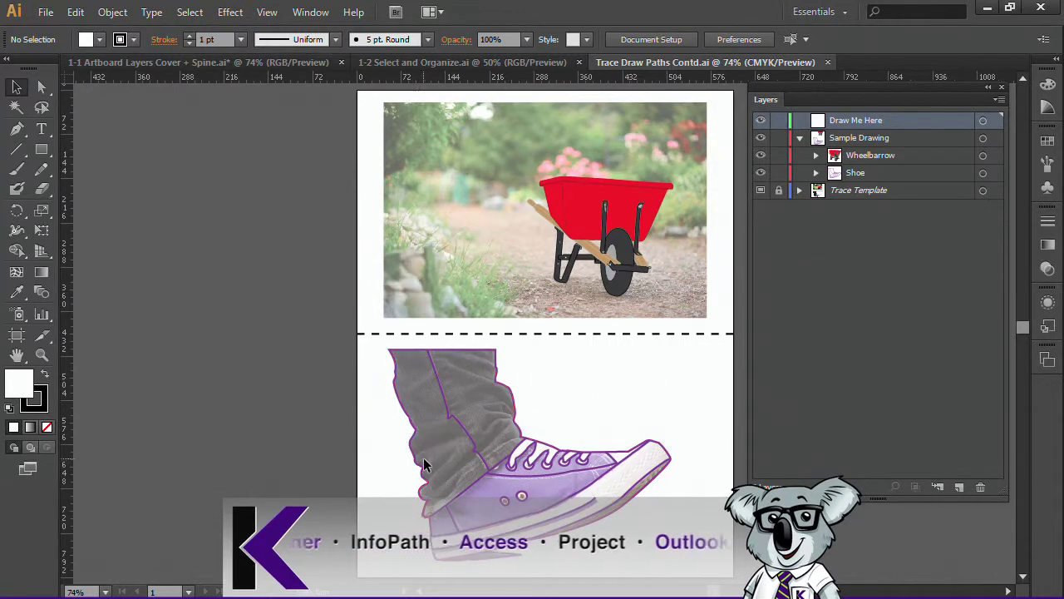
pyautogui.click(800, 193)
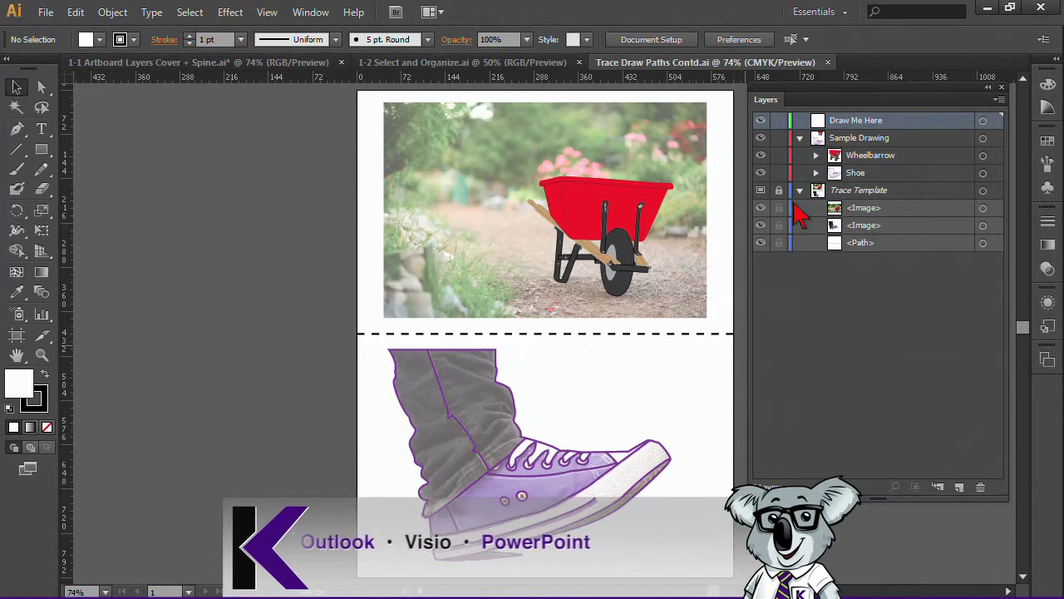
pyautogui.doubleClick(922, 192)
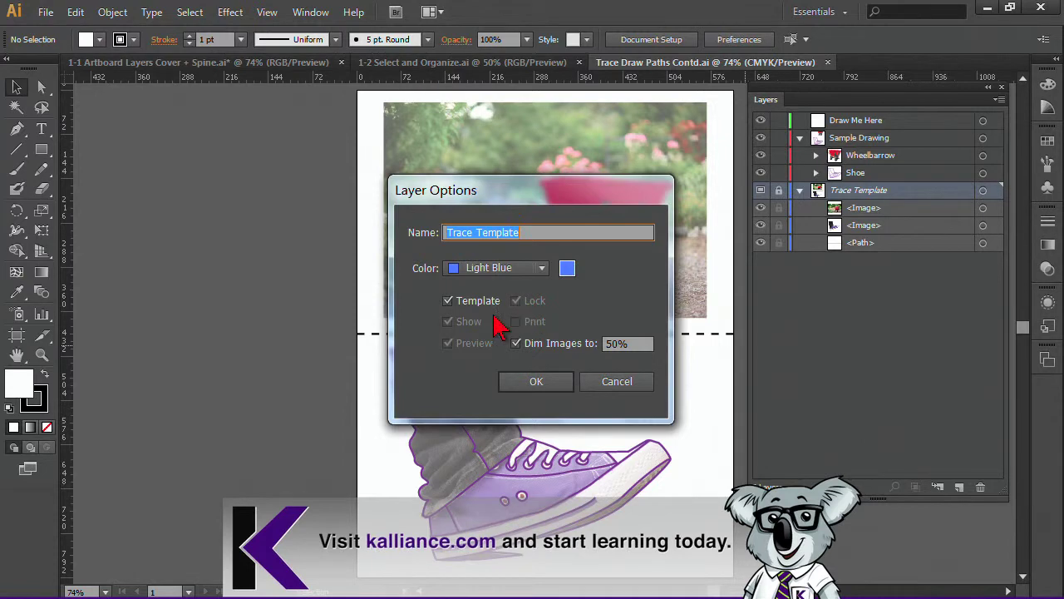
# - Close Layer Options and toggle Trace Template's visibility, leaving the layer visible
pyautogui.click(612, 383)
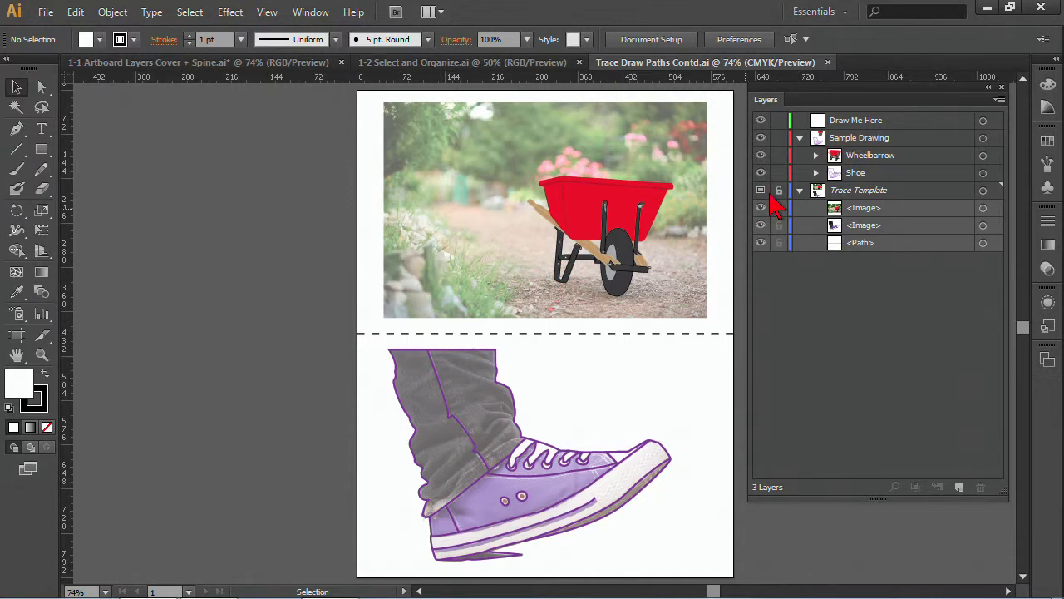
pyautogui.click(760, 192)
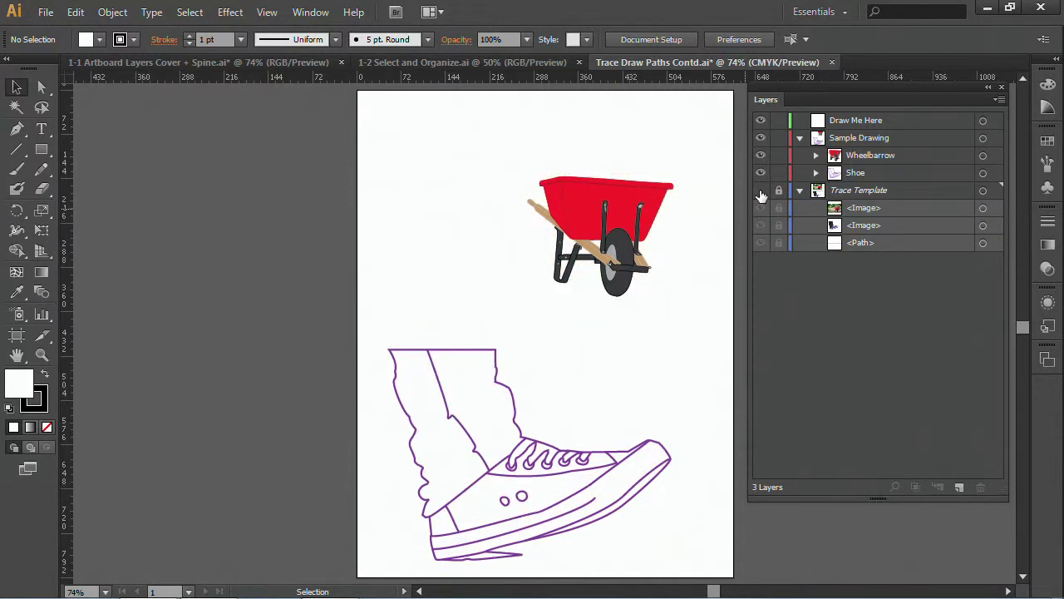
pyautogui.click(760, 192)
pyautogui.click(760, 192)
pyautogui.click(761, 192)
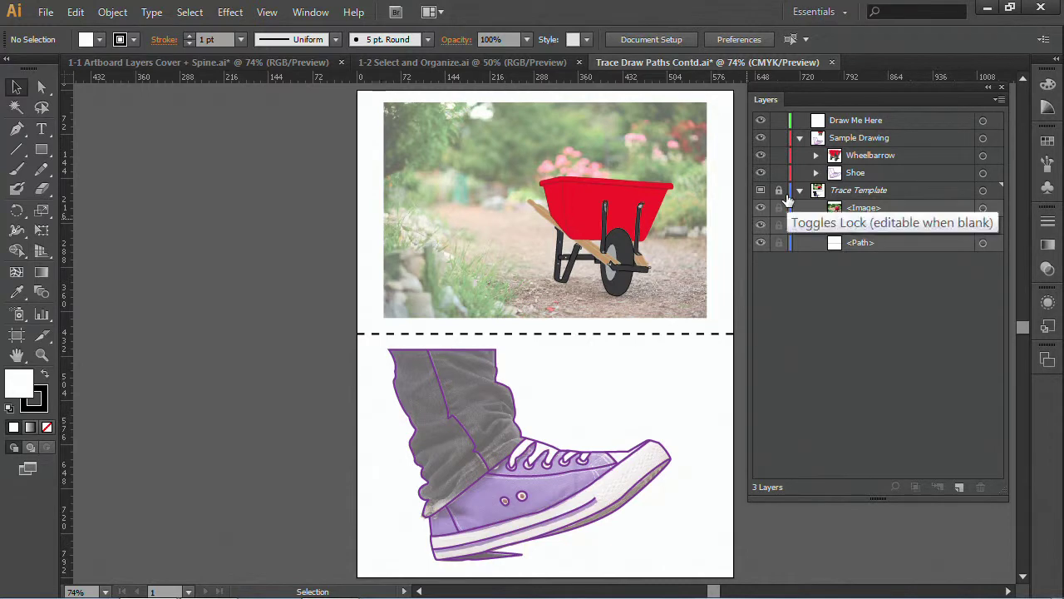
# - Turn Template off for Trace Template, then turn it back on so its photos dim
pyautogui.doubleClick(915, 190)
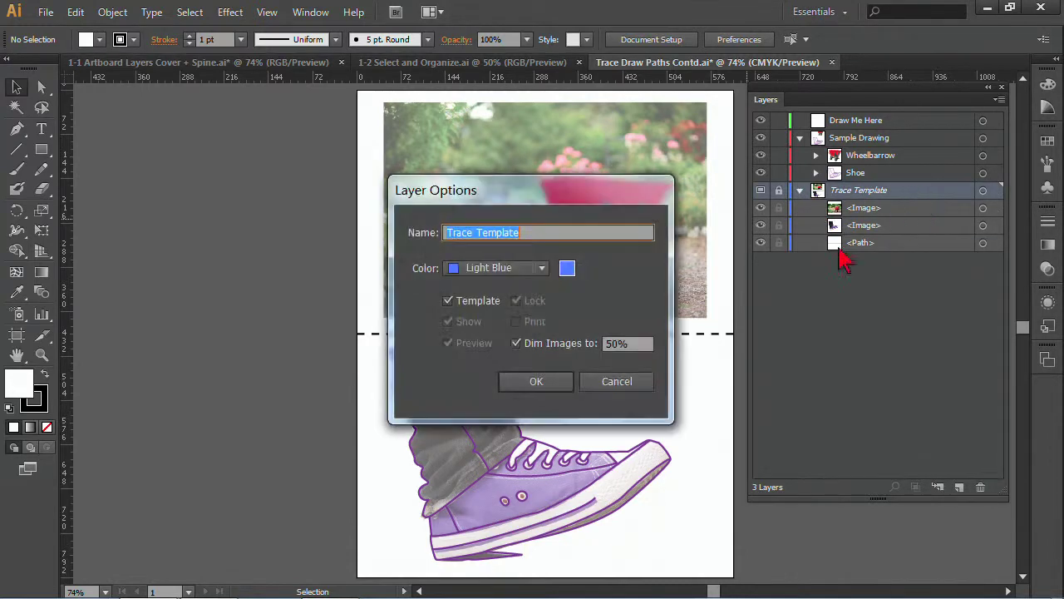
pyautogui.click(449, 301)
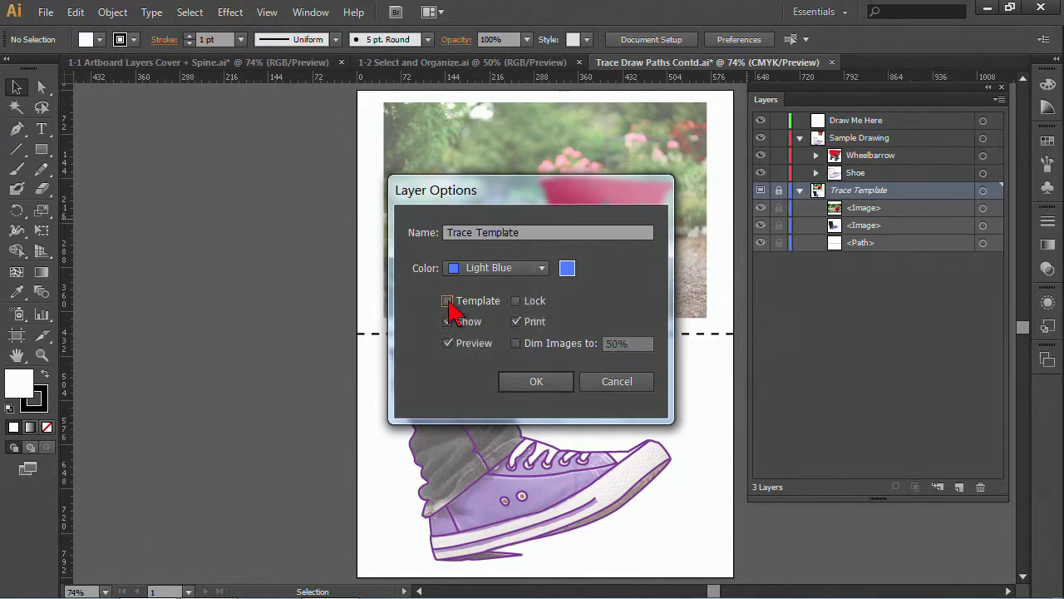
pyautogui.click(517, 383)
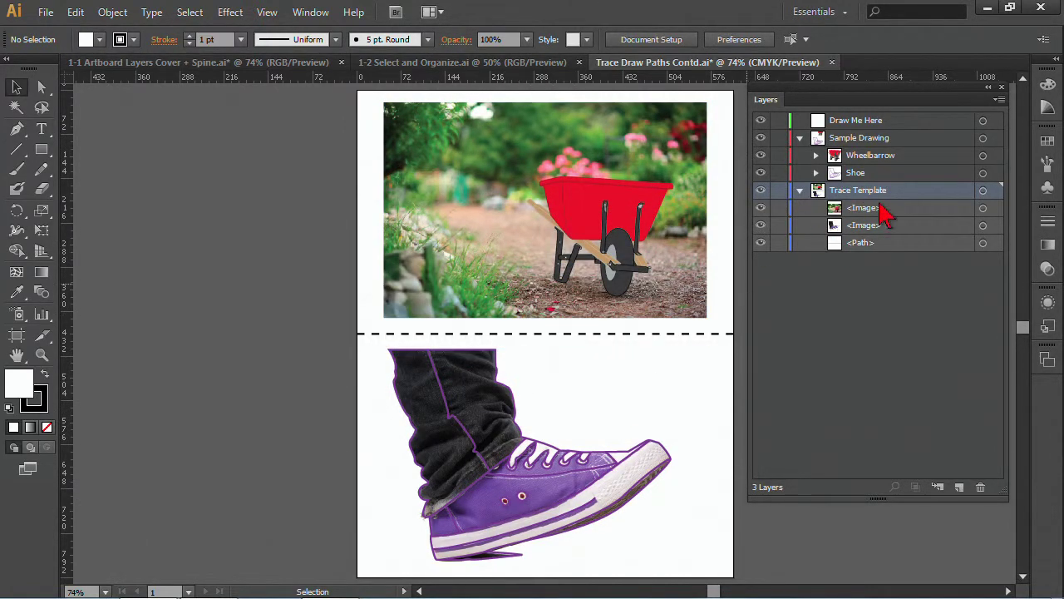
pyautogui.doubleClick(917, 192)
pyautogui.click(448, 301)
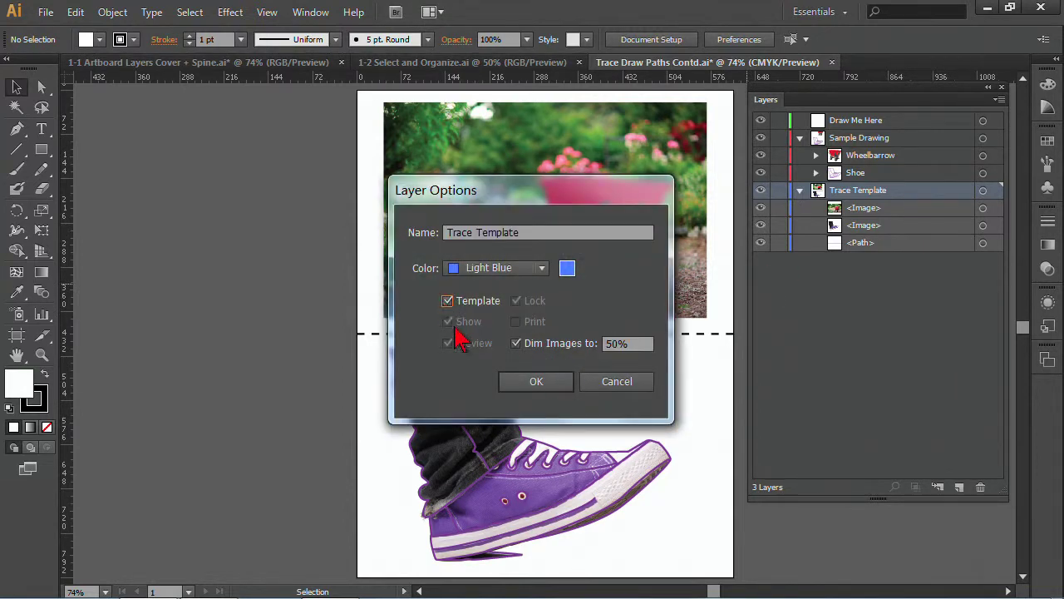
pyautogui.click(536, 382)
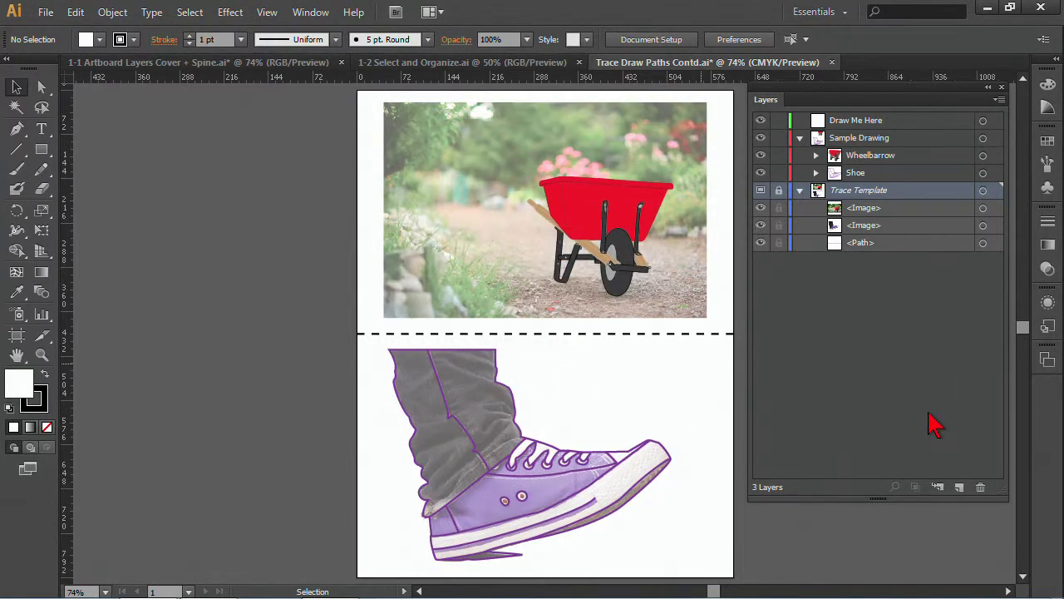
pyautogui.click(936, 425)
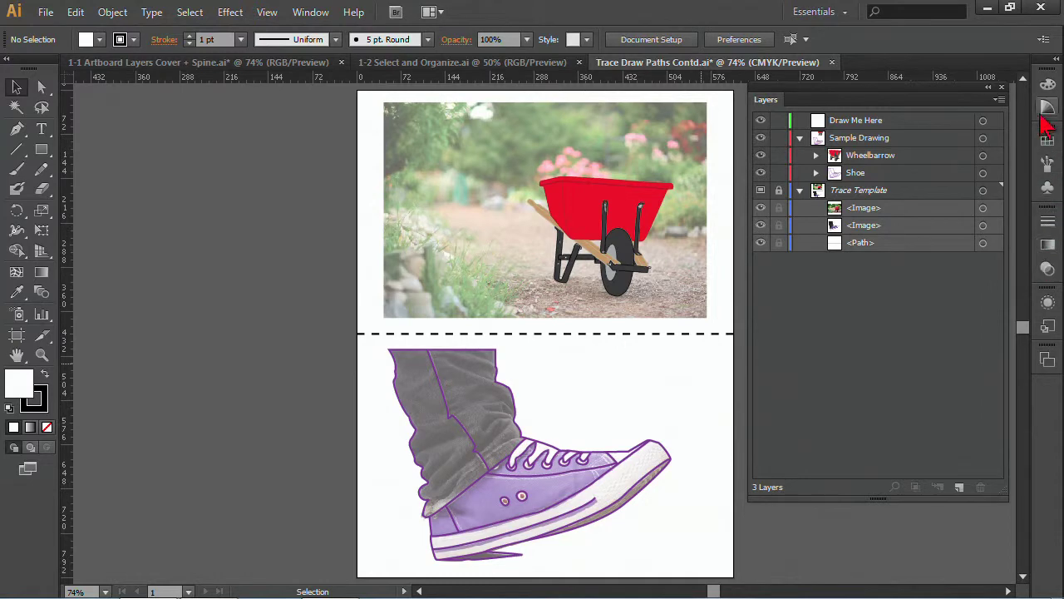
# - Set Large layer rows in Trace Draw Paths Contd.ai, then switch to 1-2 Select and Organize.ai
pyautogui.click(998, 99)
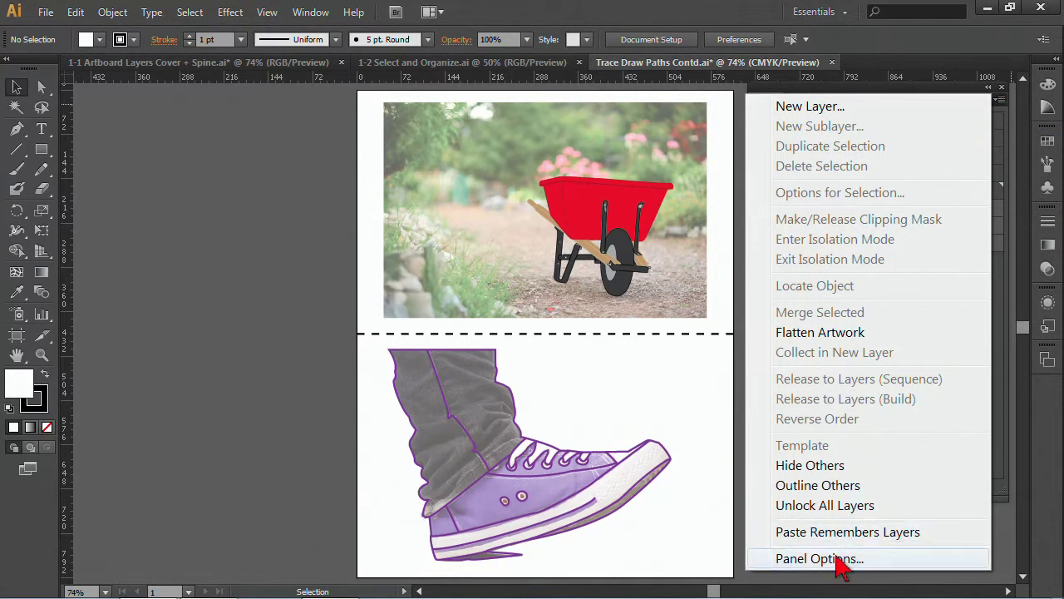
pyautogui.click(836, 559)
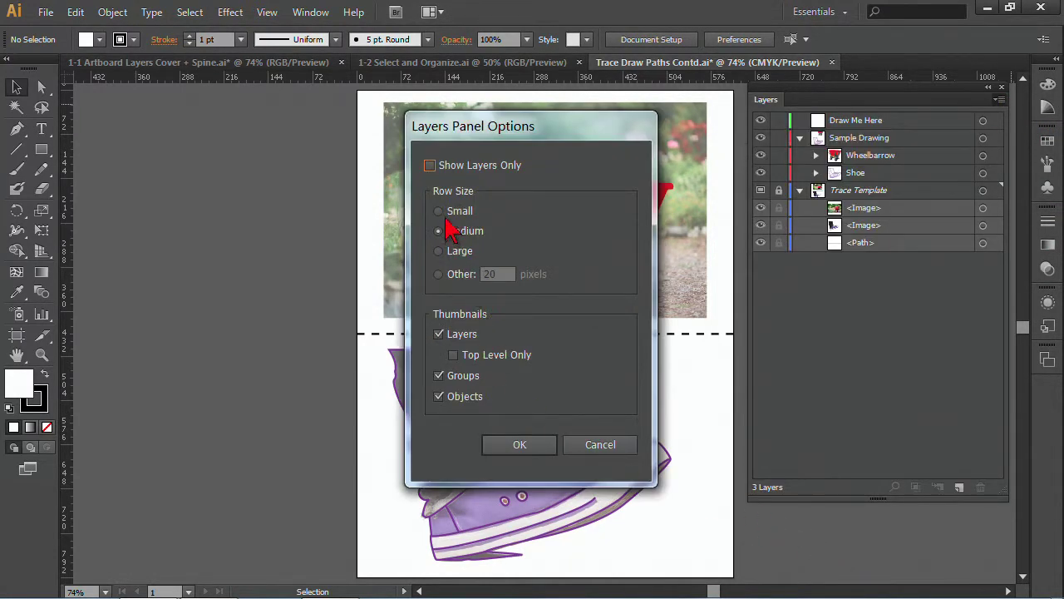
pyautogui.click(438, 250)
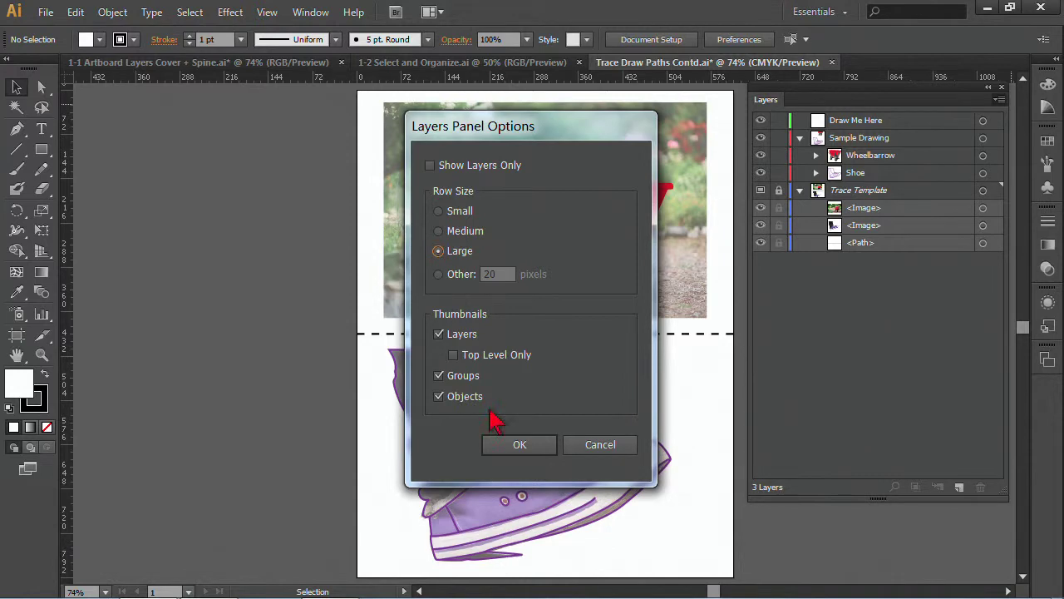
pyautogui.click(520, 446)
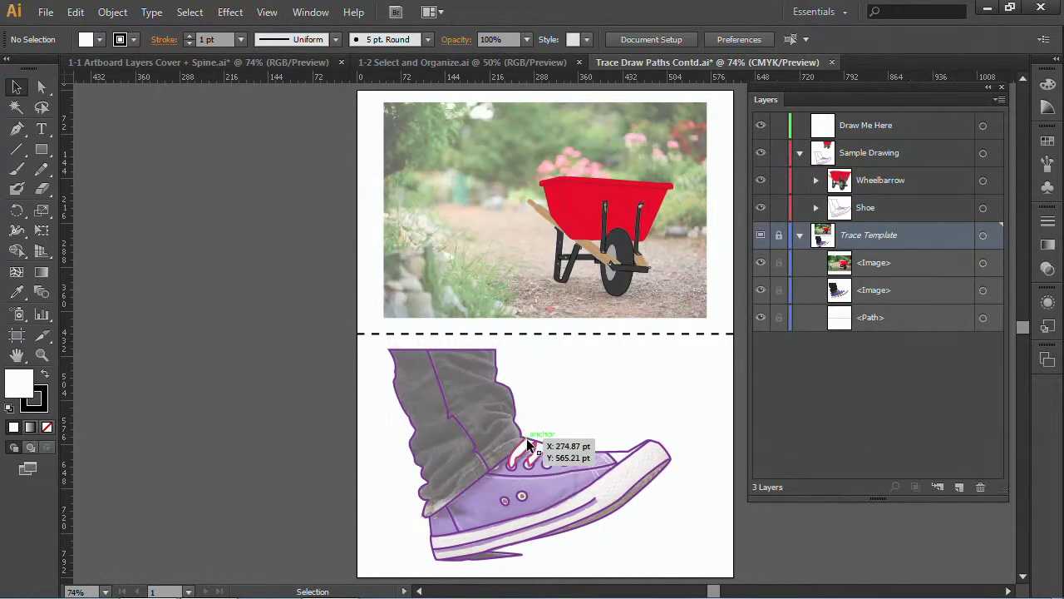
pyautogui.click(434, 66)
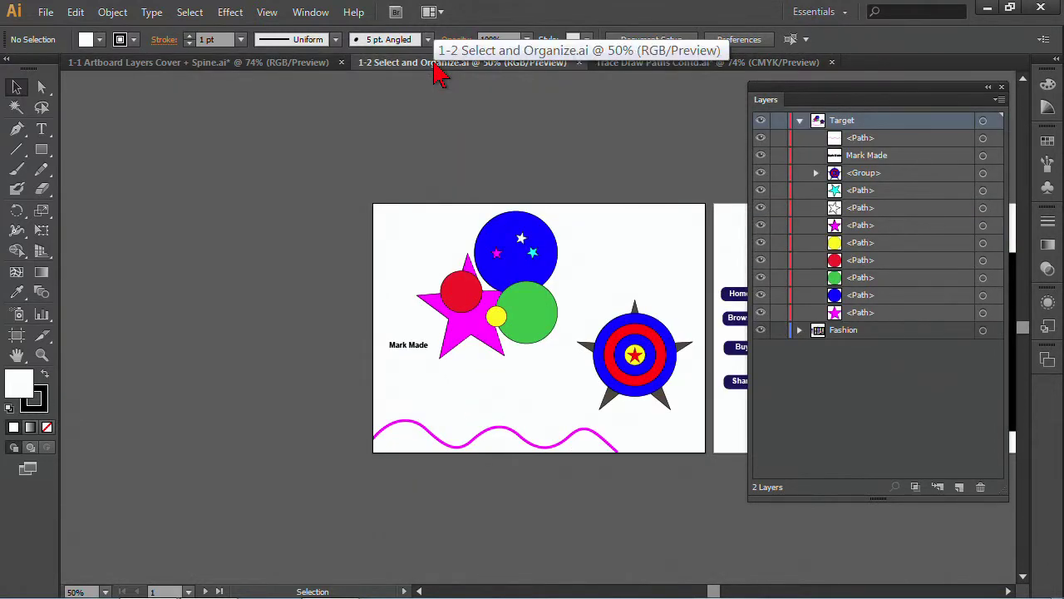
# - On the book cover file, collapse Back, Spine and Front Cover and unlock the linked file sublayer
pyautogui.click(325, 64)
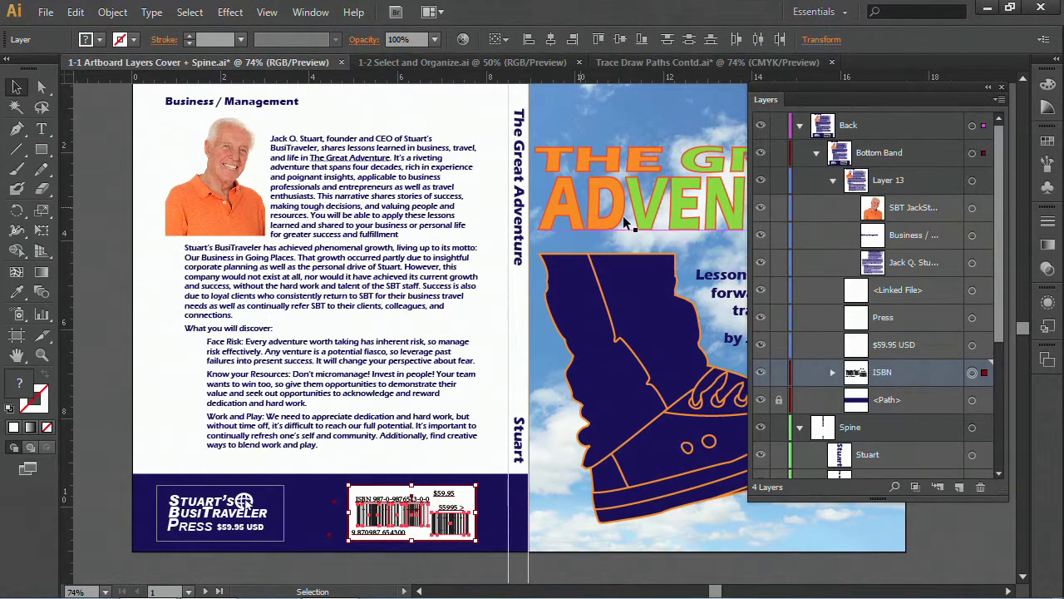
pyautogui.click(799, 125)
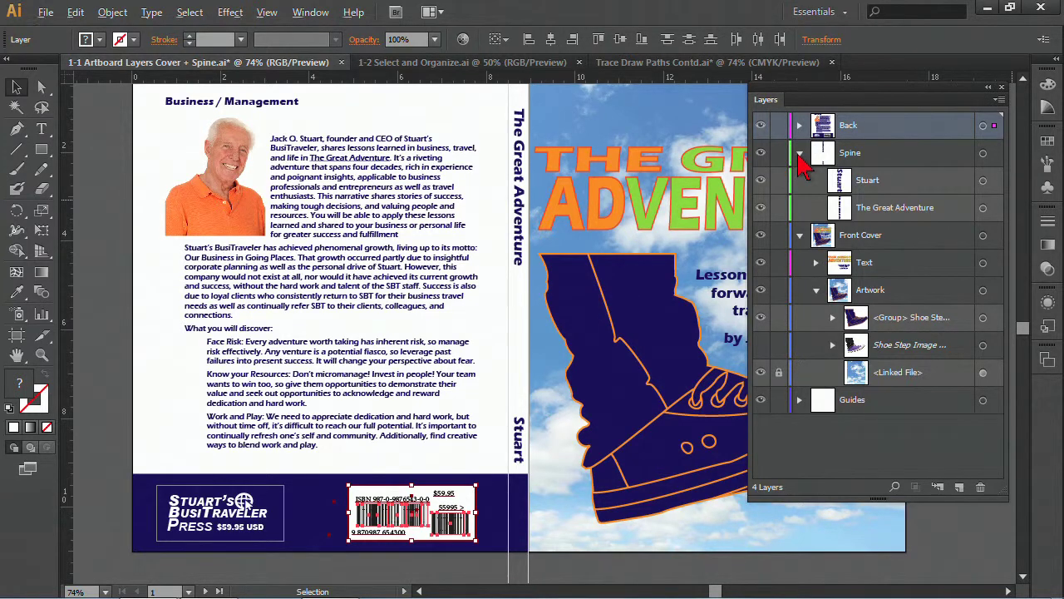
pyautogui.click(799, 153)
pyautogui.click(800, 125)
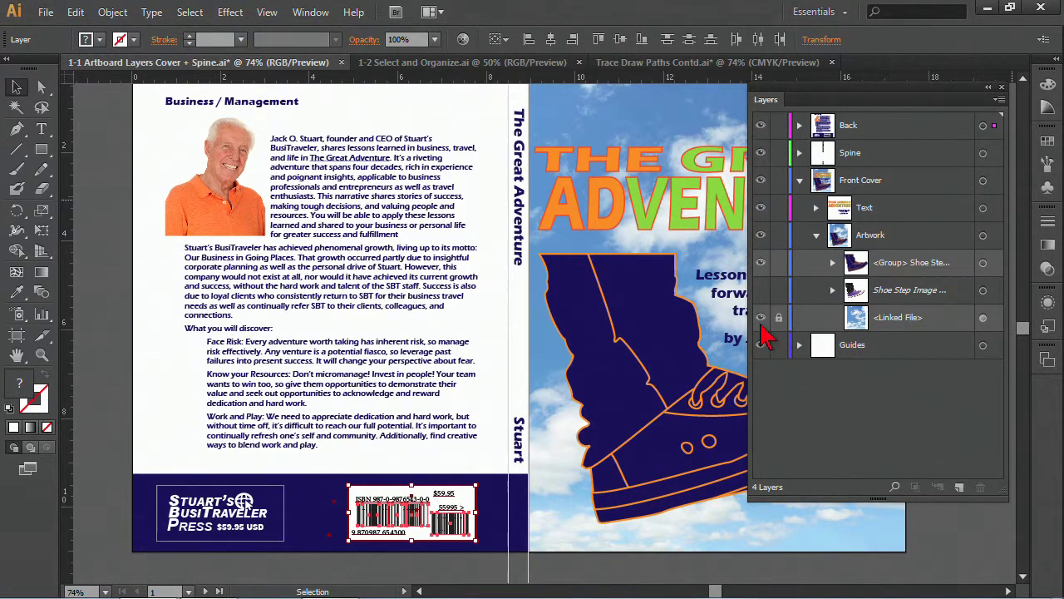
pyautogui.click(778, 318)
pyautogui.click(800, 179)
pyautogui.click(800, 124)
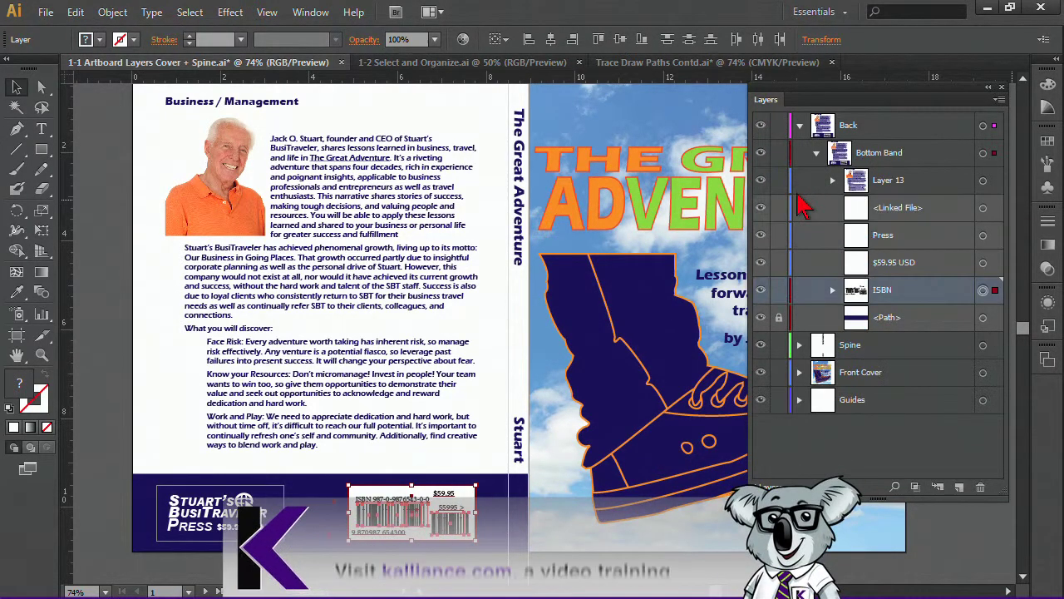
pyautogui.click(800, 125)
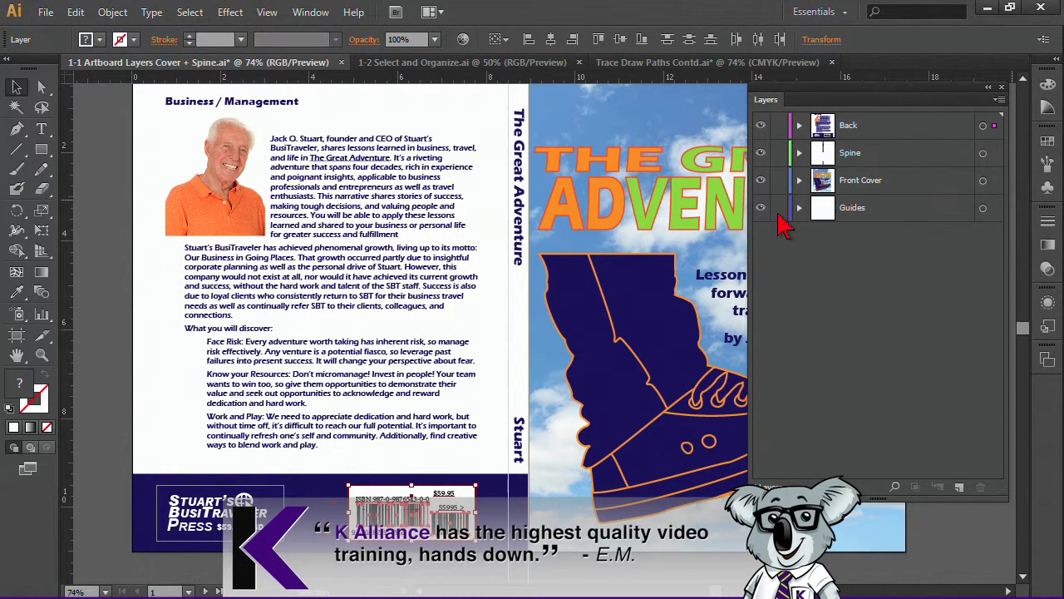
# - Toggle the other layers' locks and visibility from the Guides row, ending with all layers shown
pyautogui.keyDown('alt'); pyautogui.click(779, 215); pyautogui.keyUp('alt')
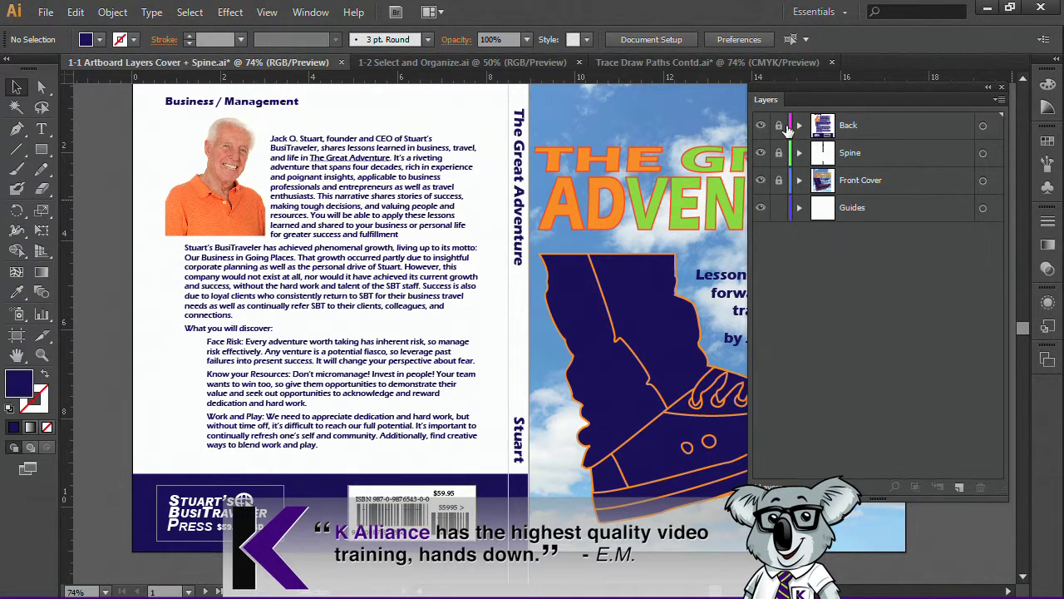
pyautogui.click(779, 210)
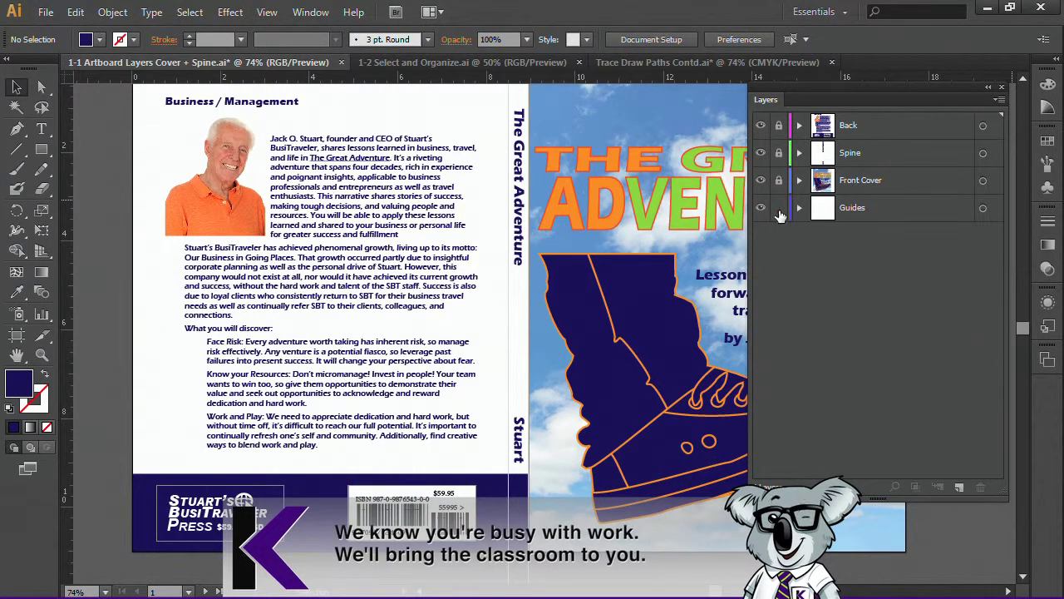
pyautogui.keyDown('alt'); pyautogui.click(779, 209); pyautogui.keyUp('alt')
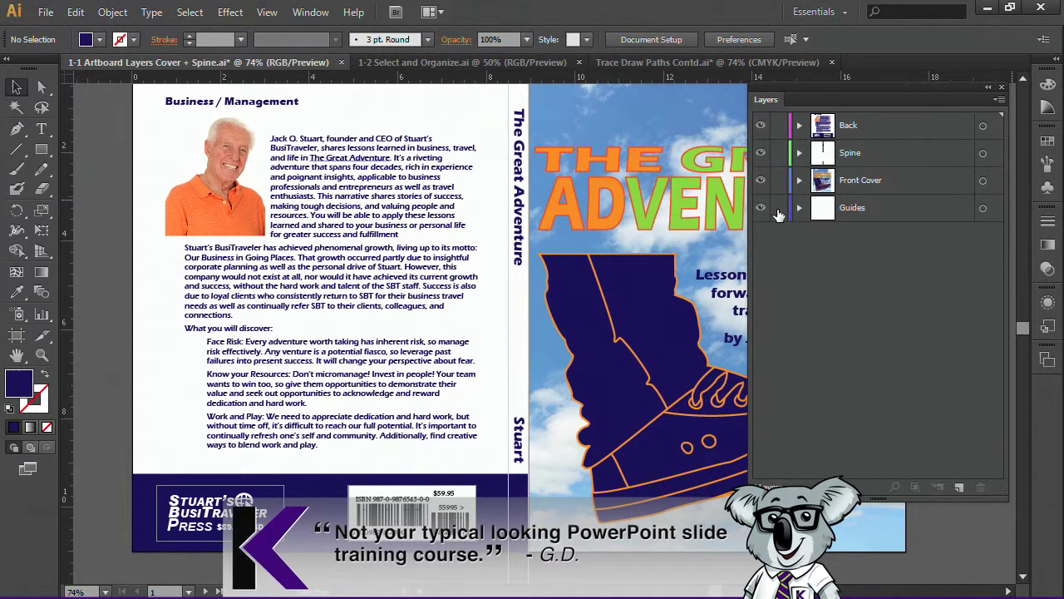
pyautogui.keyDown('alt'); pyautogui.click(779, 213); pyautogui.keyUp('alt')
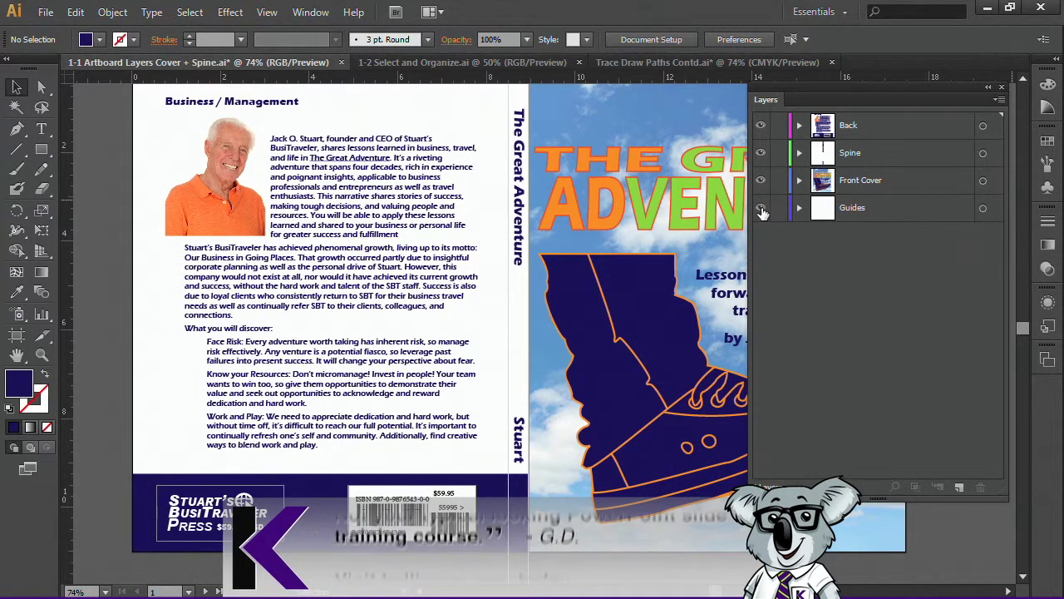
pyautogui.click(761, 207)
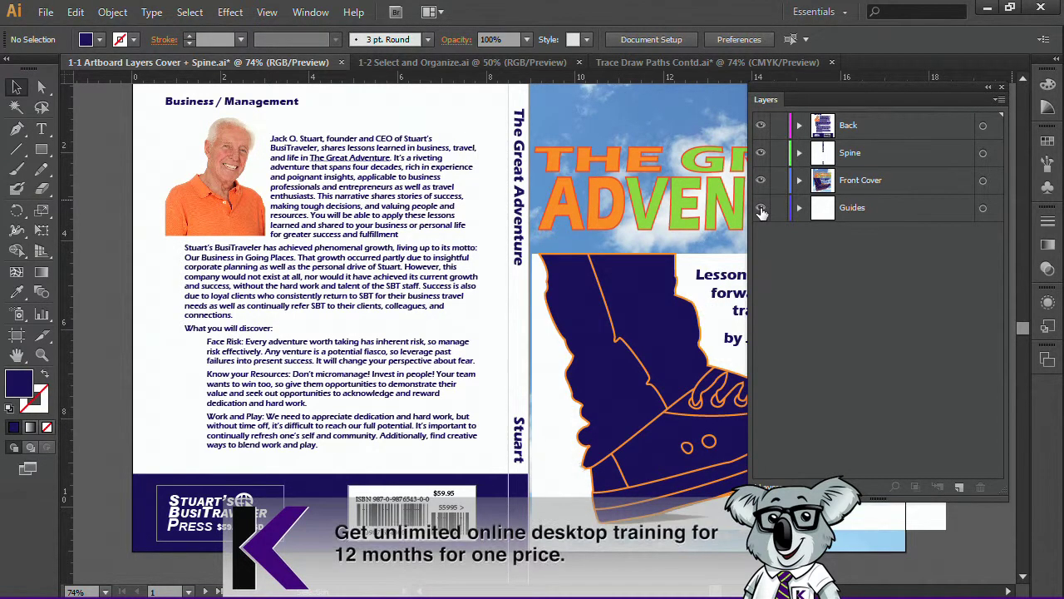
pyautogui.keyDown('alt'); pyautogui.click(761, 208); pyautogui.keyUp('alt')
pyautogui.keyDown('alt'); pyautogui.click(761, 210); pyautogui.keyUp('alt')
pyautogui.keyDown('alt'); pyautogui.click(761, 210); pyautogui.keyUp('alt')
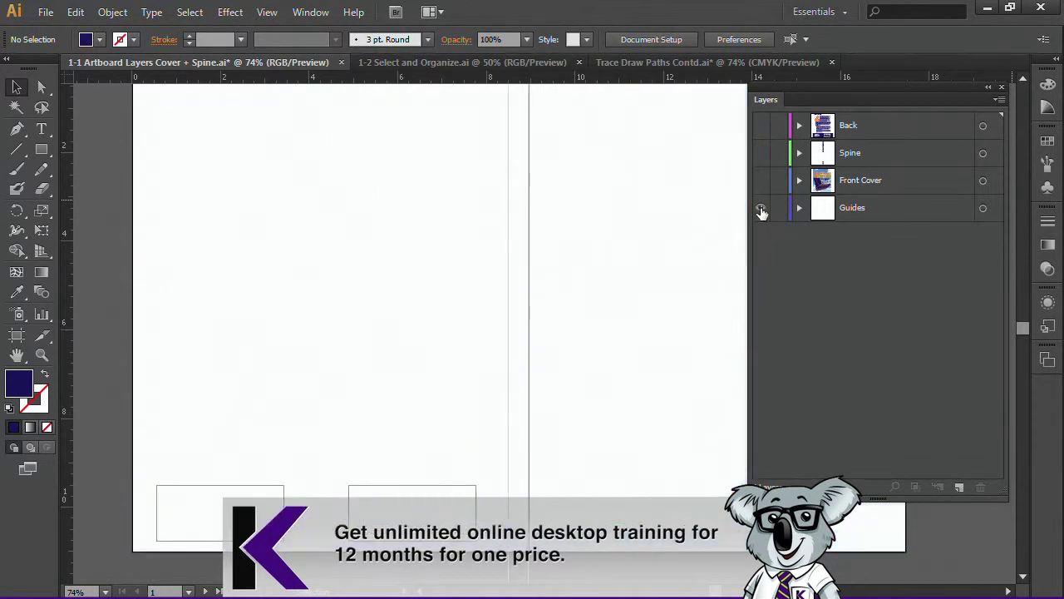
pyautogui.keyDown('alt'); pyautogui.click(761, 210); pyautogui.keyUp('alt')
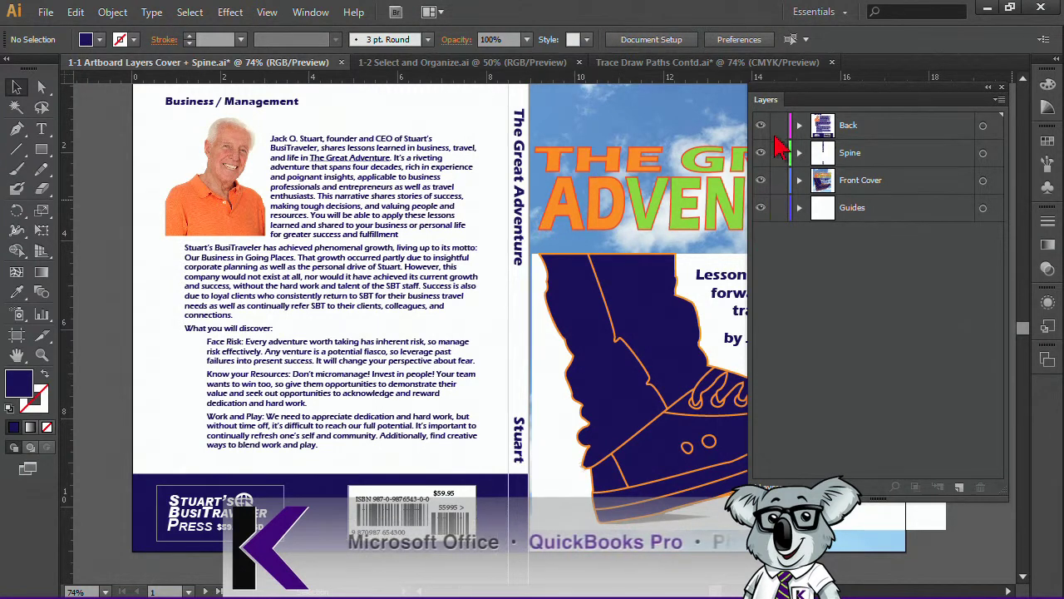
# - Leave only Guides locked, then view the artwork as outlines and return to full preview
pyautogui.moveTo(779, 127)
pyautogui.mouseDown()
pyautogui.moveTo(782, 231)
pyautogui.moveTo(778, 129)
pyautogui.mouseUp()
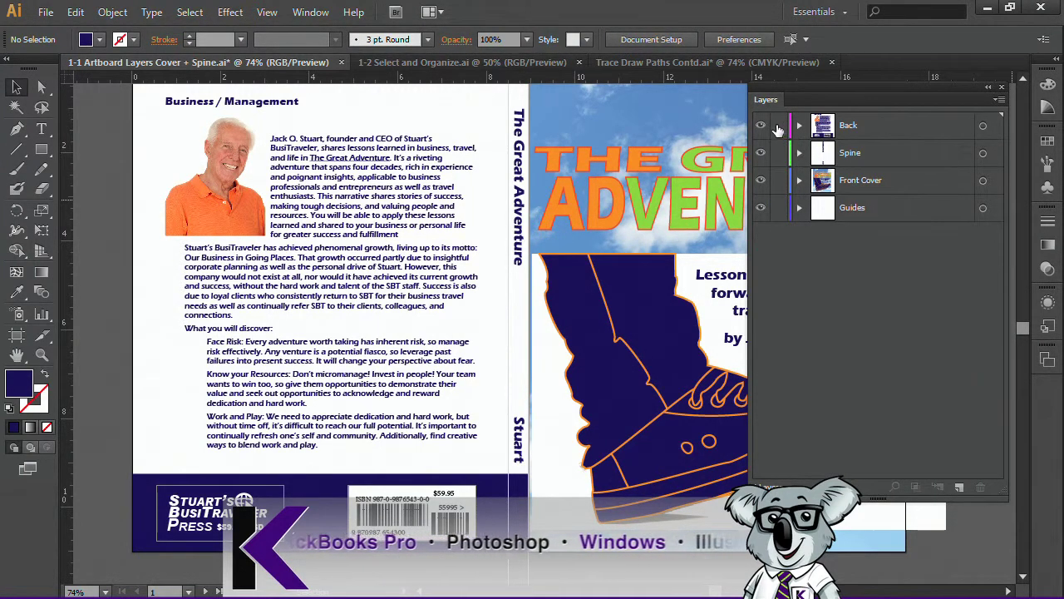
pyautogui.click(778, 208)
pyautogui.moveTo(760, 217)
pyautogui.mouseDown()
pyautogui.moveTo(772, 131)
pyautogui.moveTo(765, 213)
pyautogui.mouseUp()
pyautogui.hotkey('ctrl', 'y')
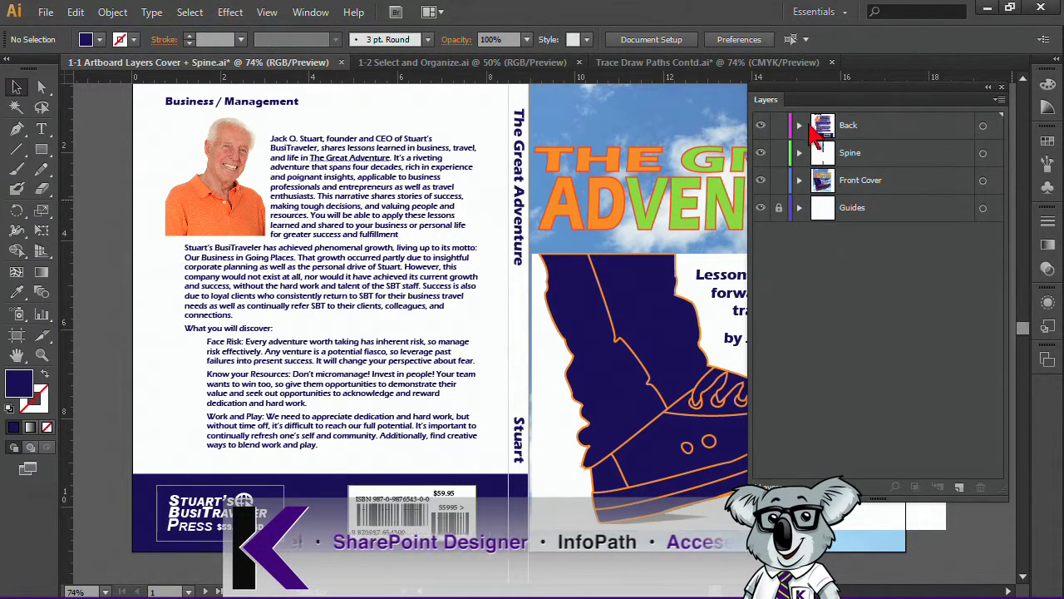
# - Expand Back and Bottom Band and drag Layer 13 out to the top level
pyautogui.click(800, 125)
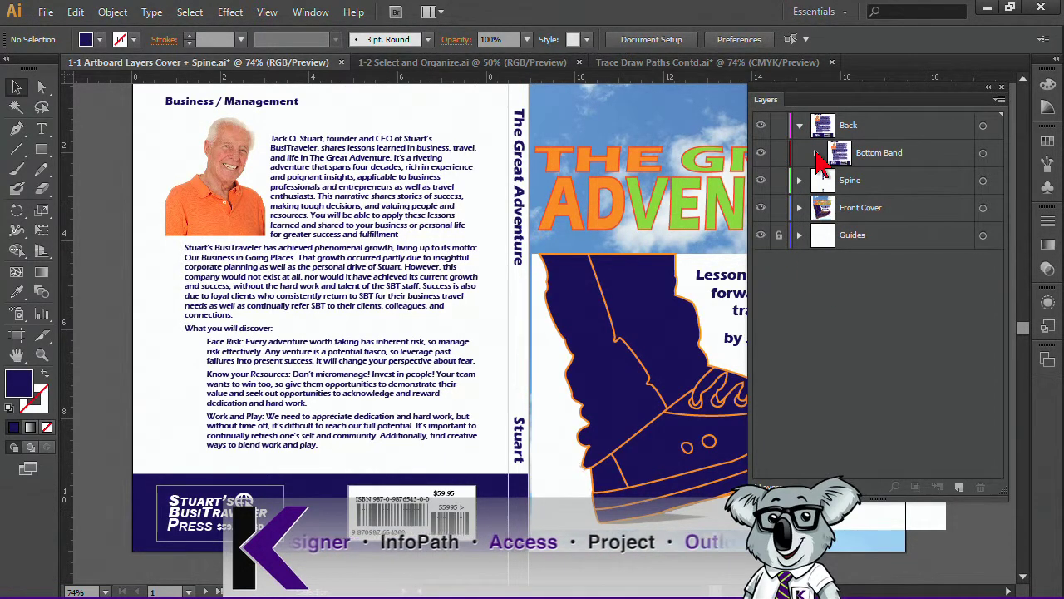
pyautogui.click(816, 153)
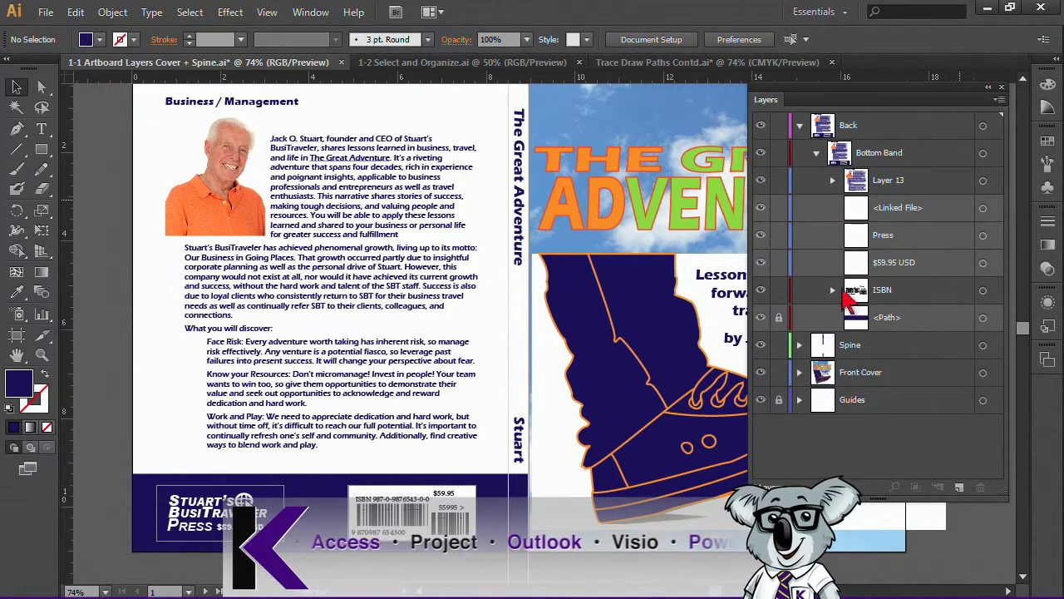
pyautogui.moveTo(875, 324); pyautogui.dragTo(858, 366)
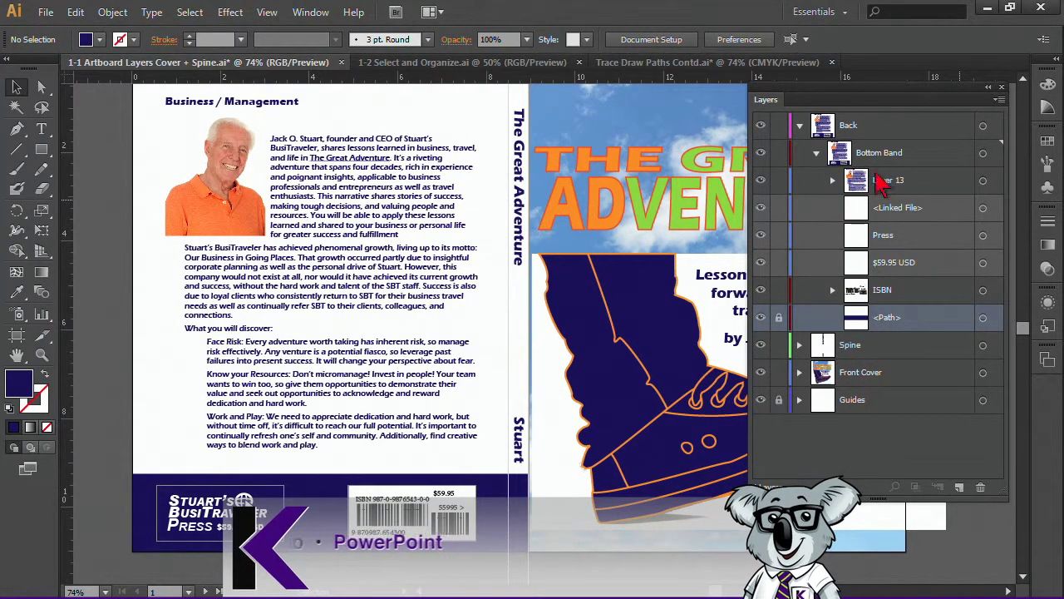
pyautogui.moveTo(869, 182); pyautogui.dragTo(832, 370)
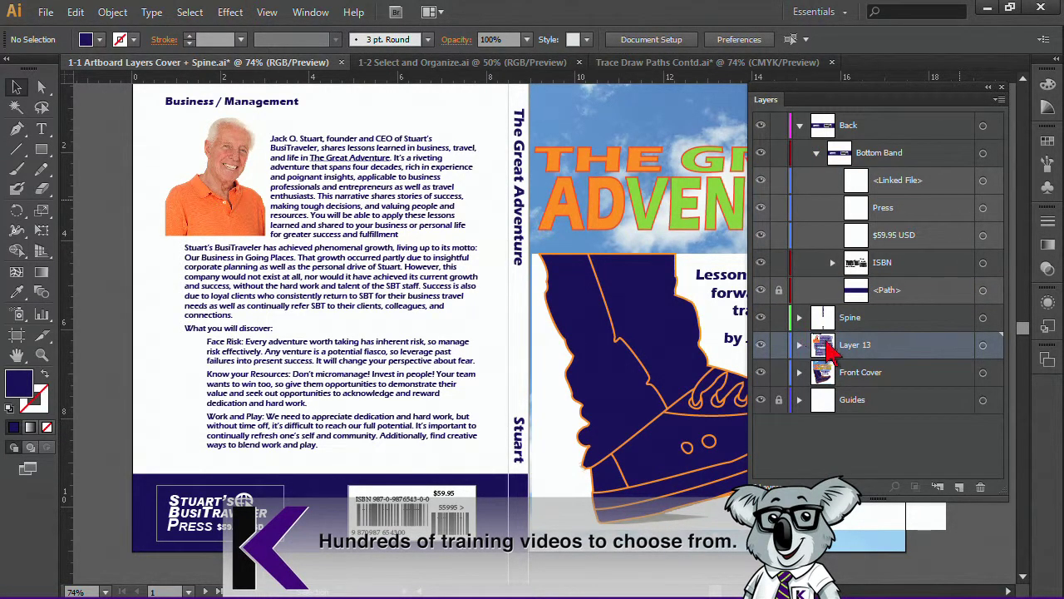
# - Try Layer 13 inside Spine, then move it into Front Cover below Artwork
pyautogui.click(800, 317)
pyautogui.moveTo(840, 399); pyautogui.dragTo(846, 384)
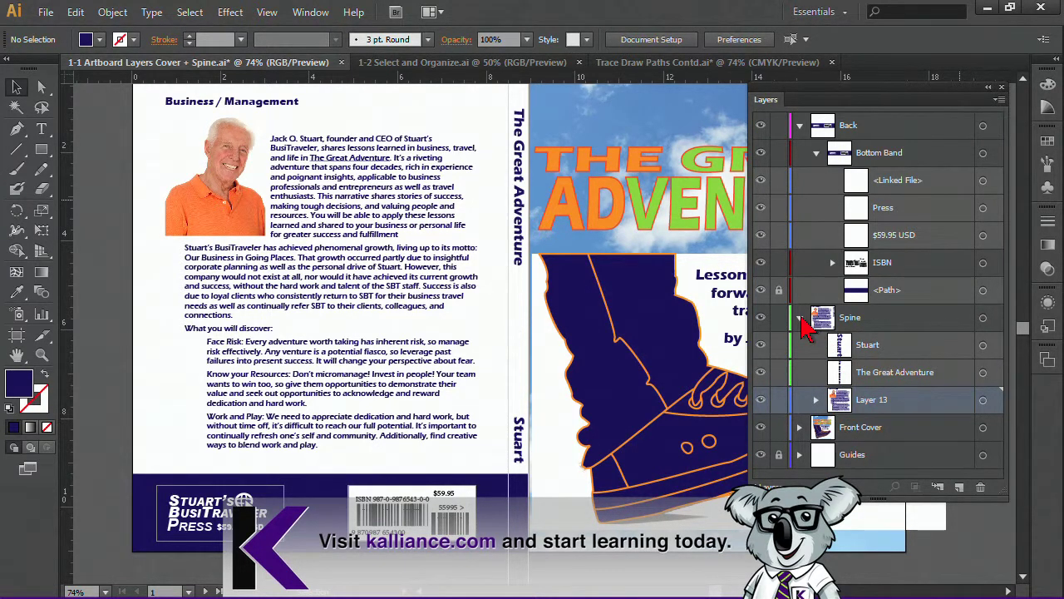
pyautogui.click(799, 316)
pyautogui.click(799, 317)
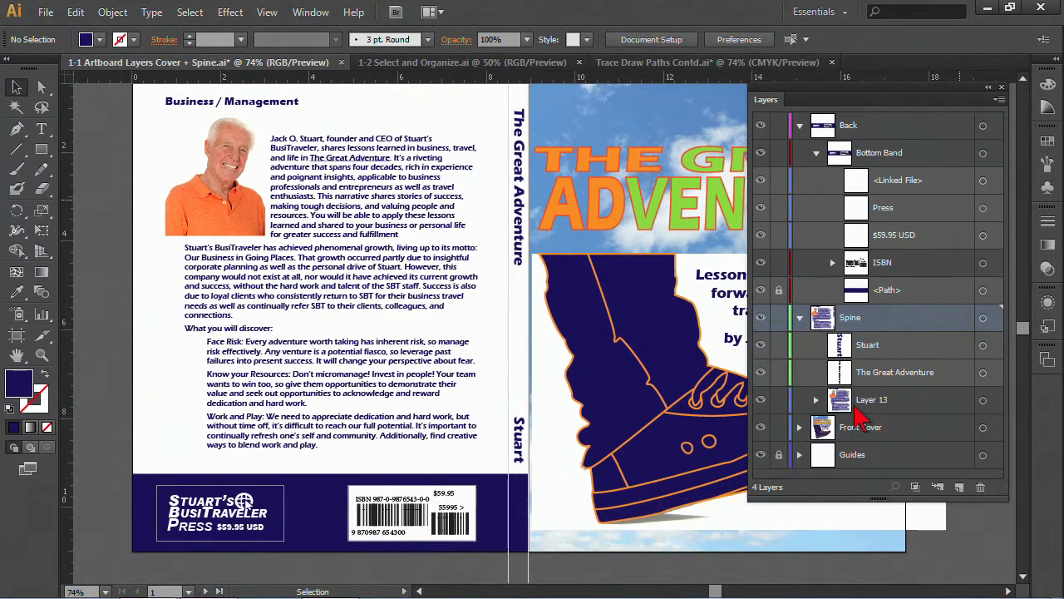
pyautogui.moveTo(853, 407); pyautogui.dragTo(840, 442)
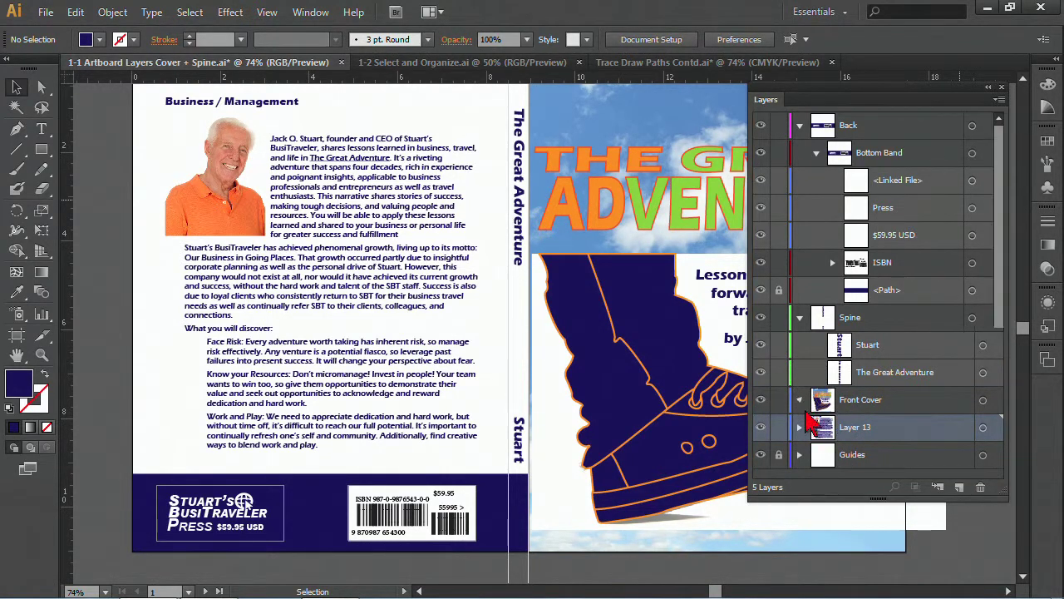
pyautogui.click(799, 399)
pyautogui.scroll(-1, 856, 470)
pyautogui.moveTo(848, 435); pyautogui.dragTo(842, 432)
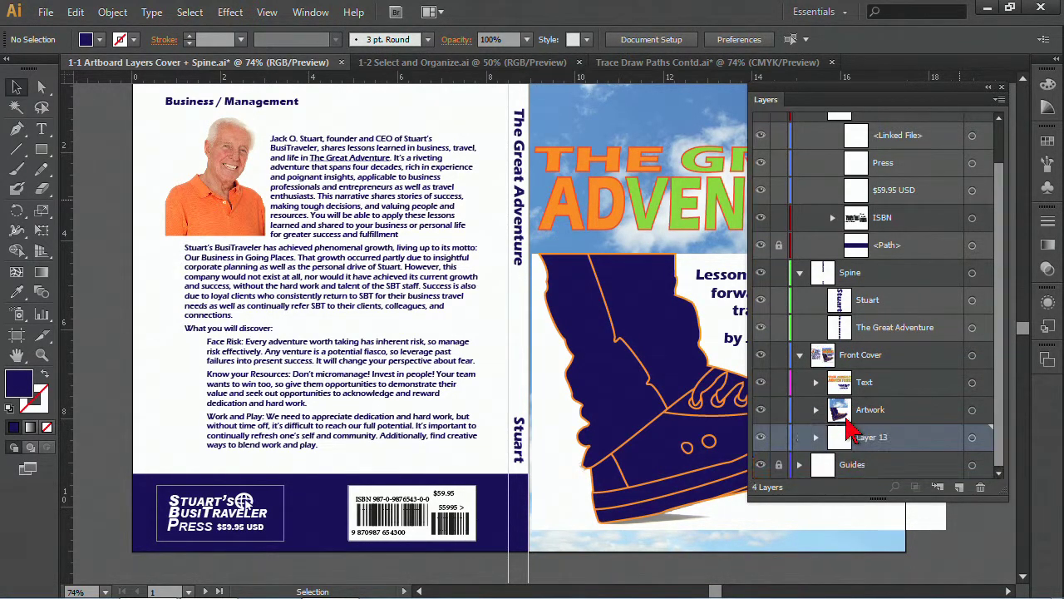